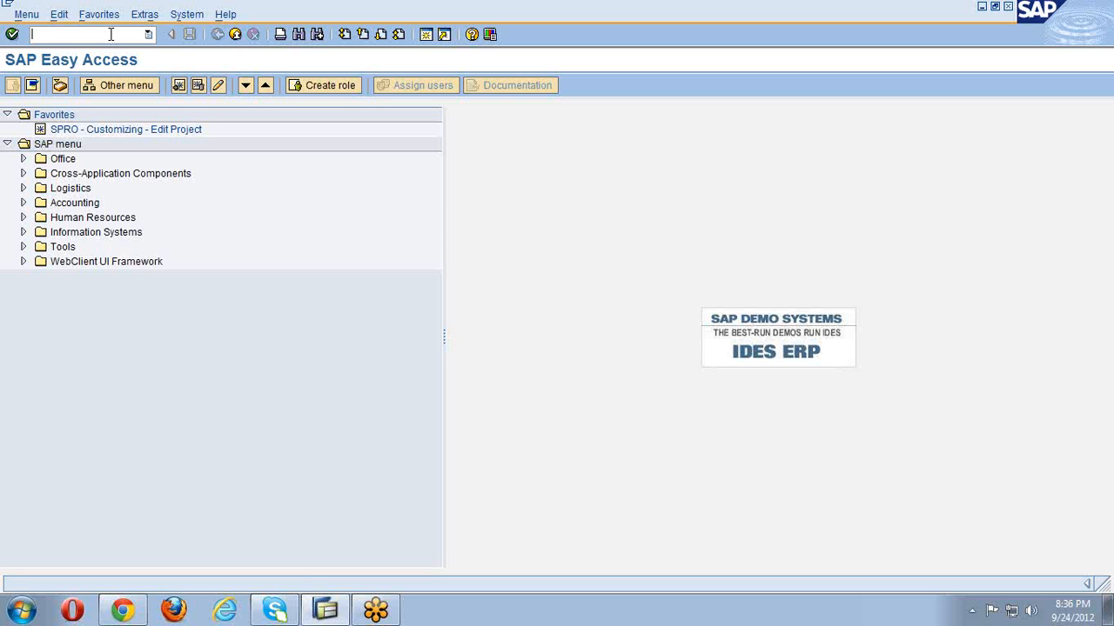
# - Expand Human Resources and then Organizational Management in the SAP menu tree
pyautogui.click(56, 36)
pyautogui.click(66, 148)
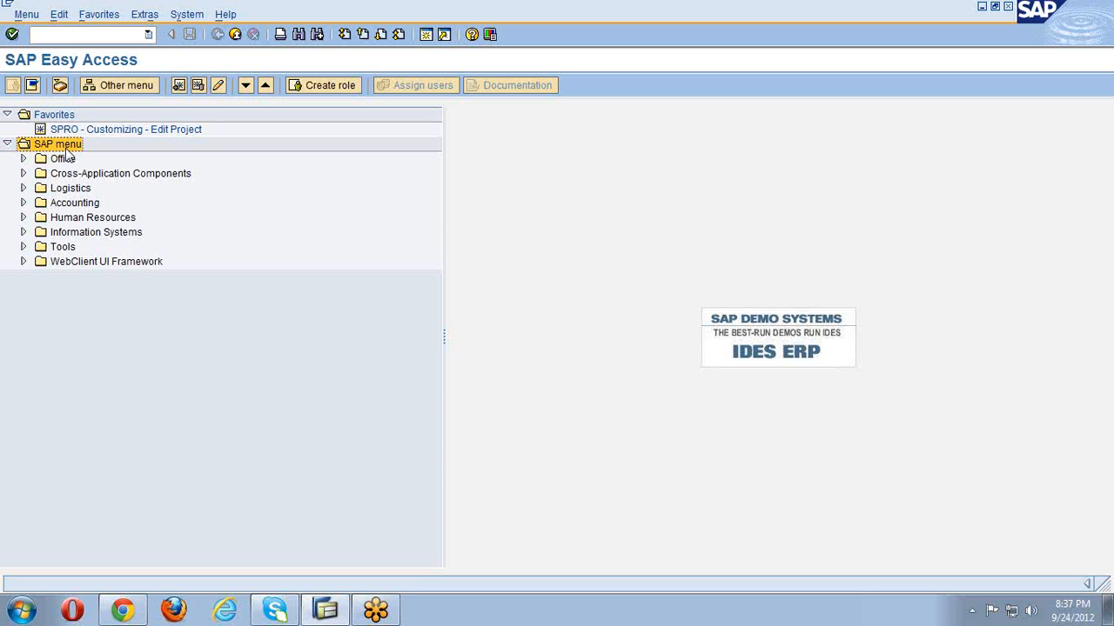
pyautogui.click(73, 220)
pyautogui.click(24, 218)
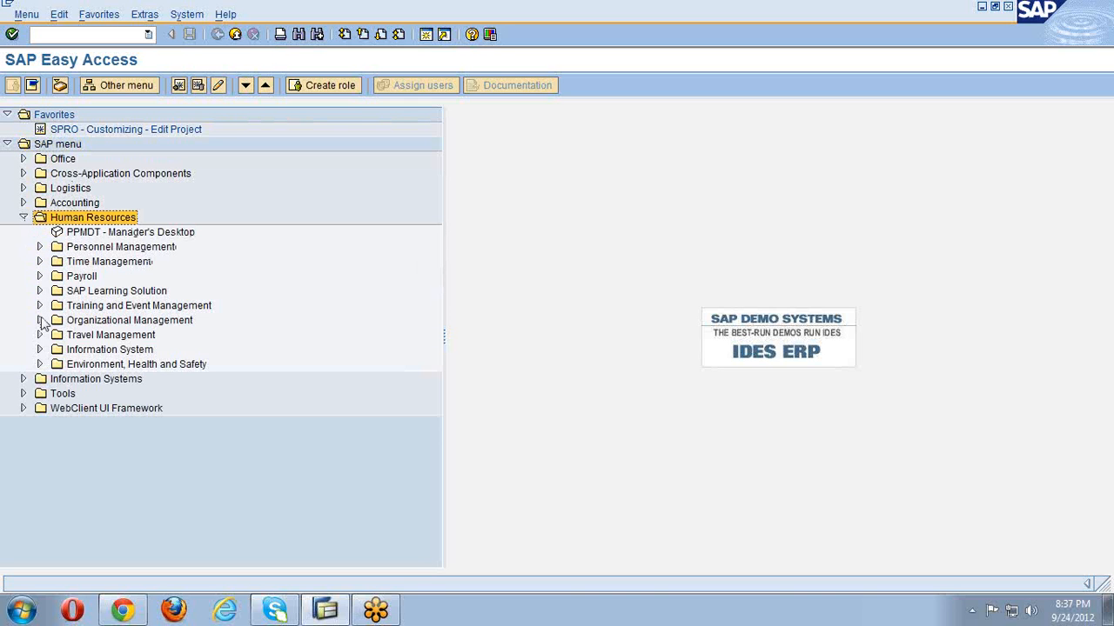
pyautogui.click(102, 321)
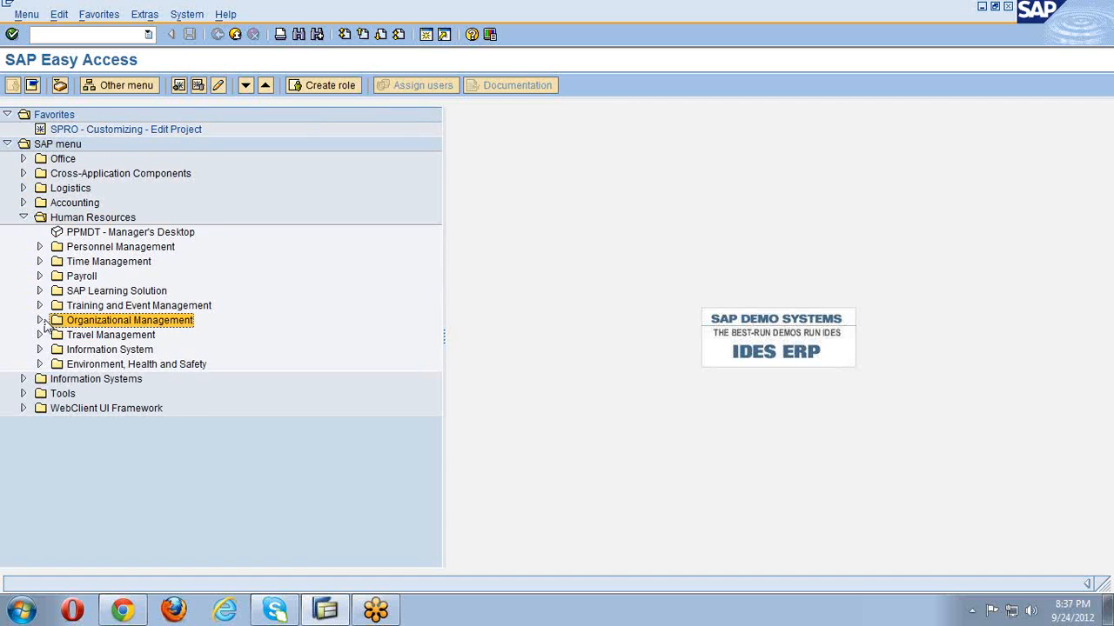
pyautogui.click(40, 322)
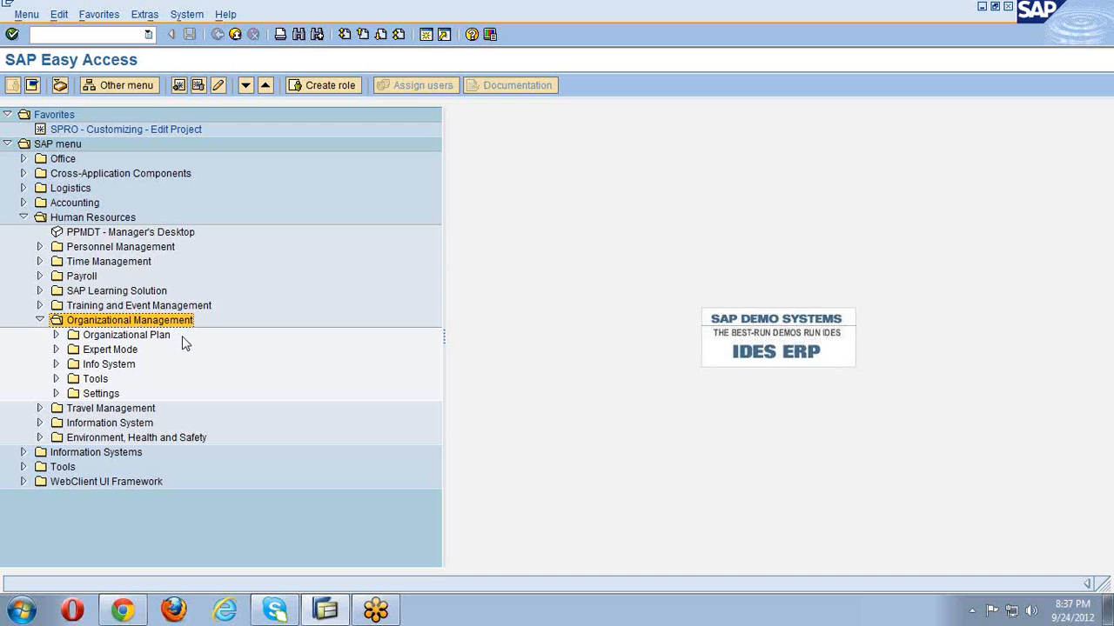
# - Expand Expert Mode to list PO10, PO03, PO13, PO01, PFCT and PP01
pyautogui.click(237, 315)
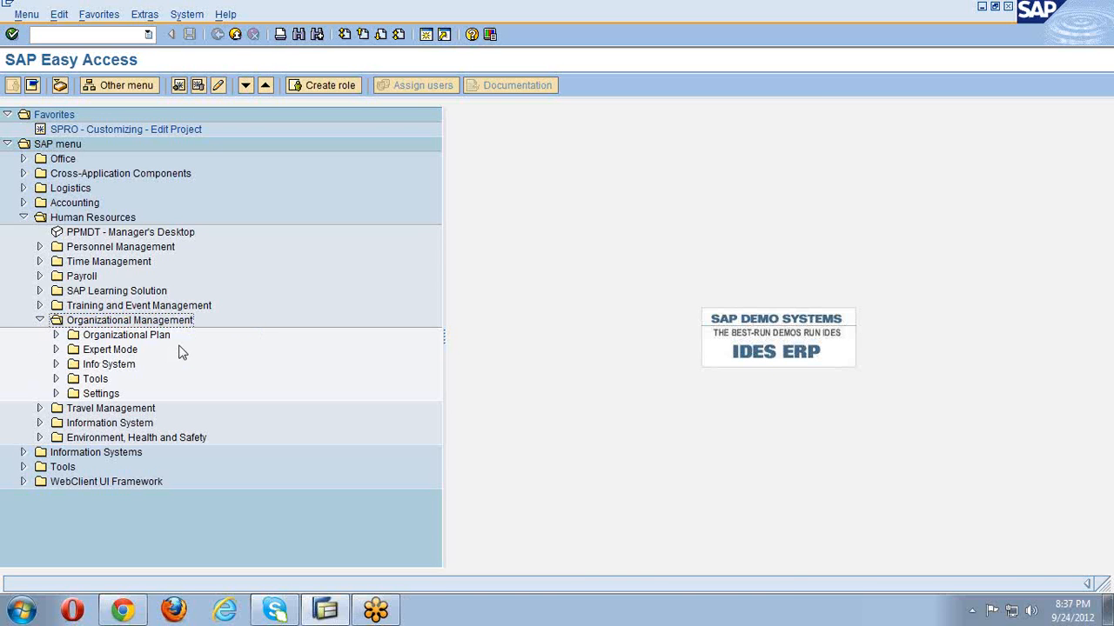
pyautogui.click(99, 336)
pyautogui.click(101, 353)
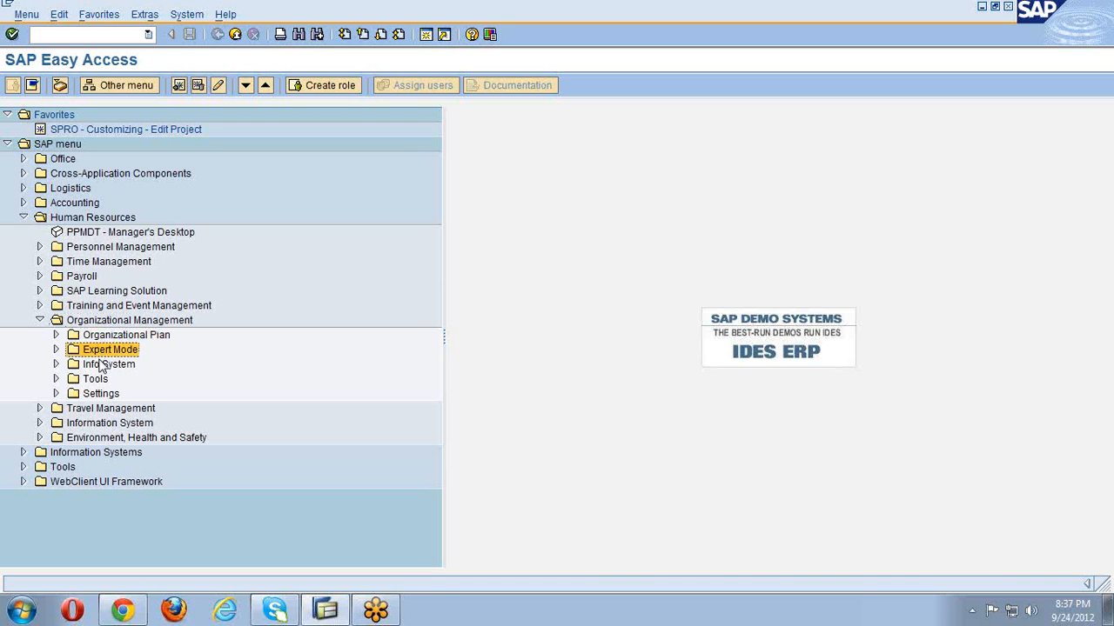
pyautogui.click(103, 366)
pyautogui.click(101, 381)
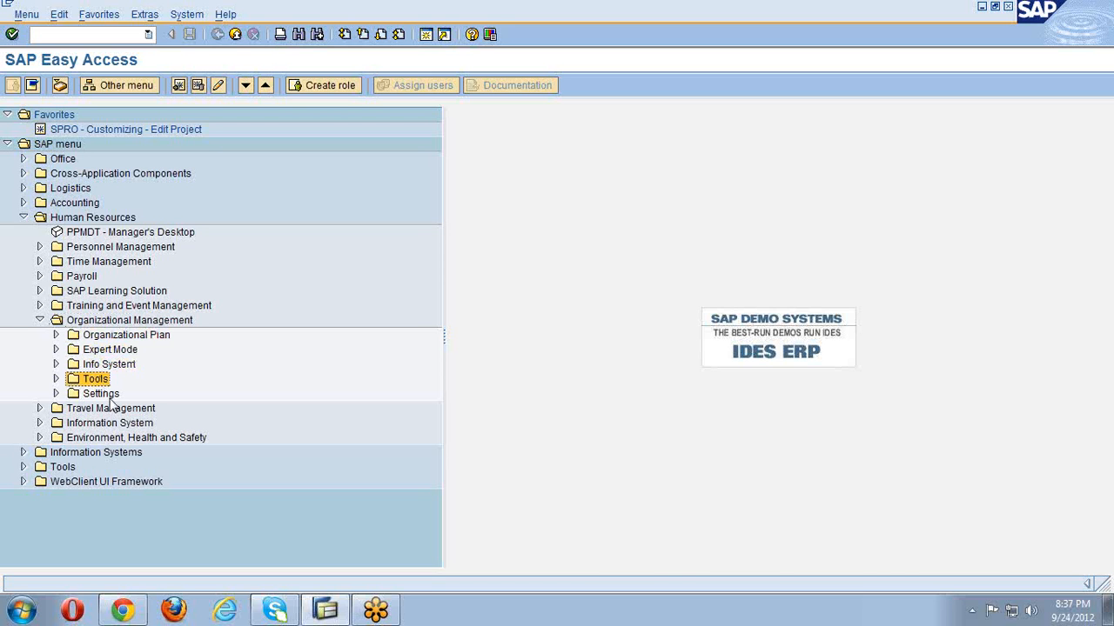
pyautogui.click(111, 396)
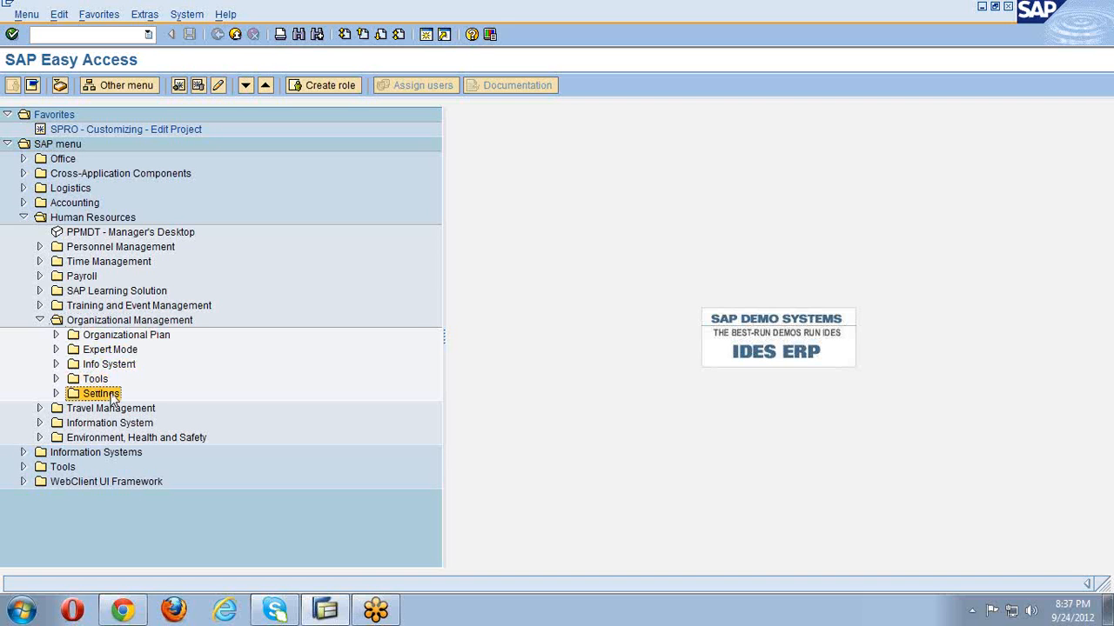
pyautogui.click(55, 350)
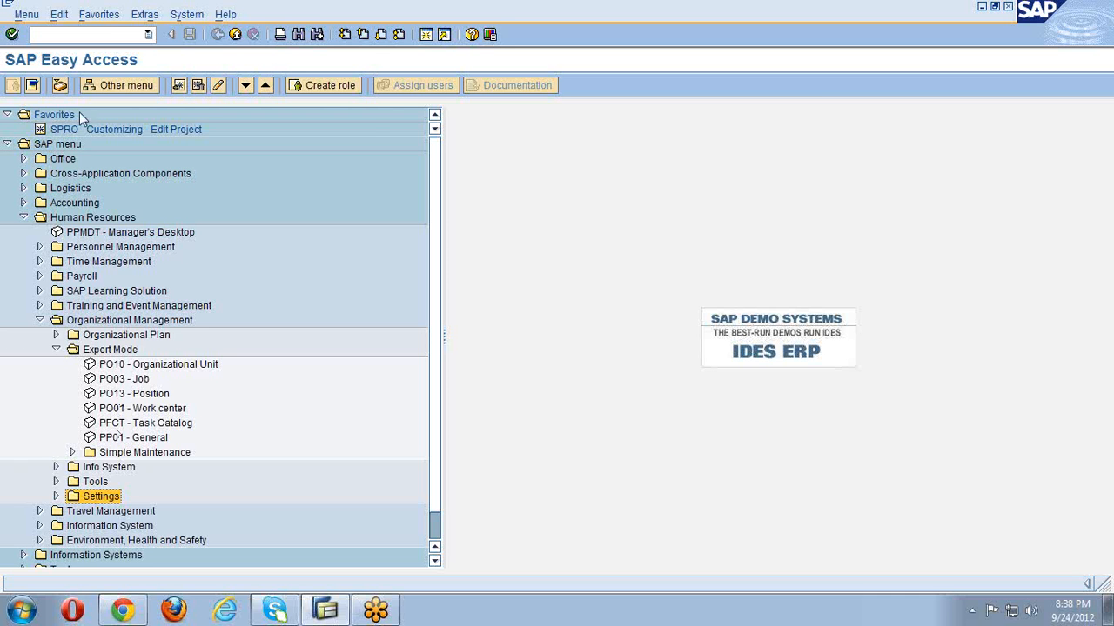
# - Turn off 'Display technical names' in Extras > Settings so menu entries show only descriptions
pyautogui.click(145, 15)
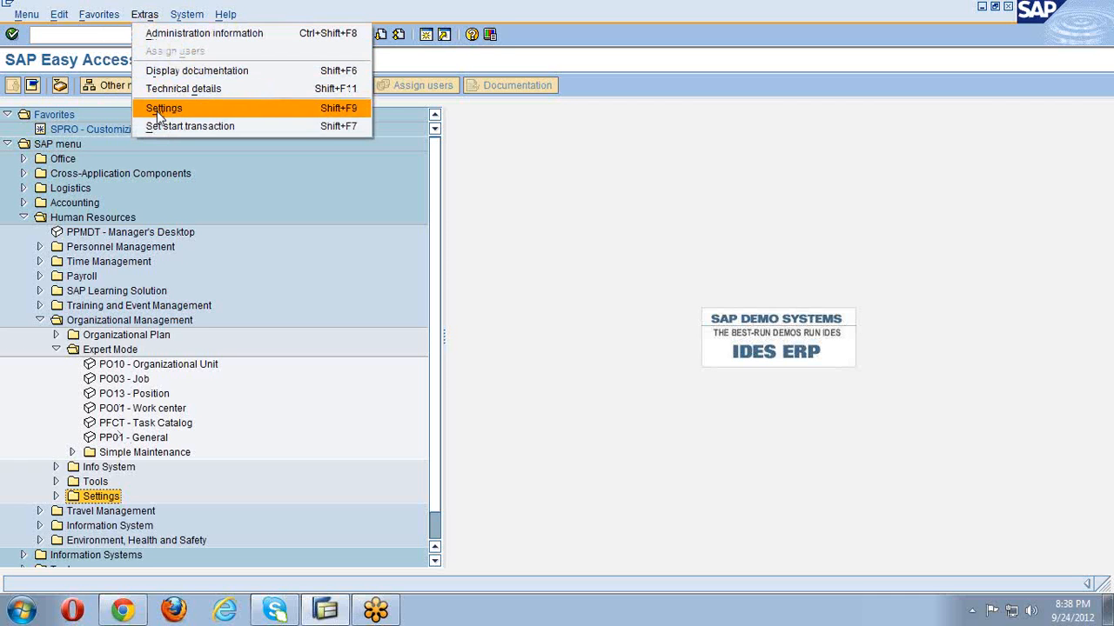
pyautogui.click(161, 110)
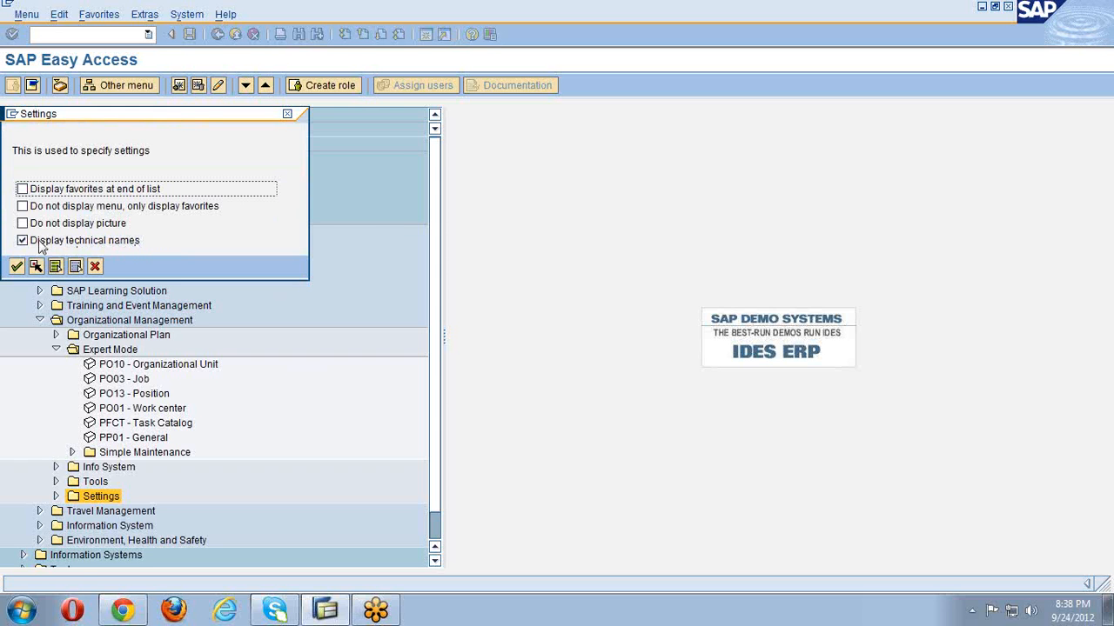
pyautogui.click(23, 241)
pyautogui.click(16, 266)
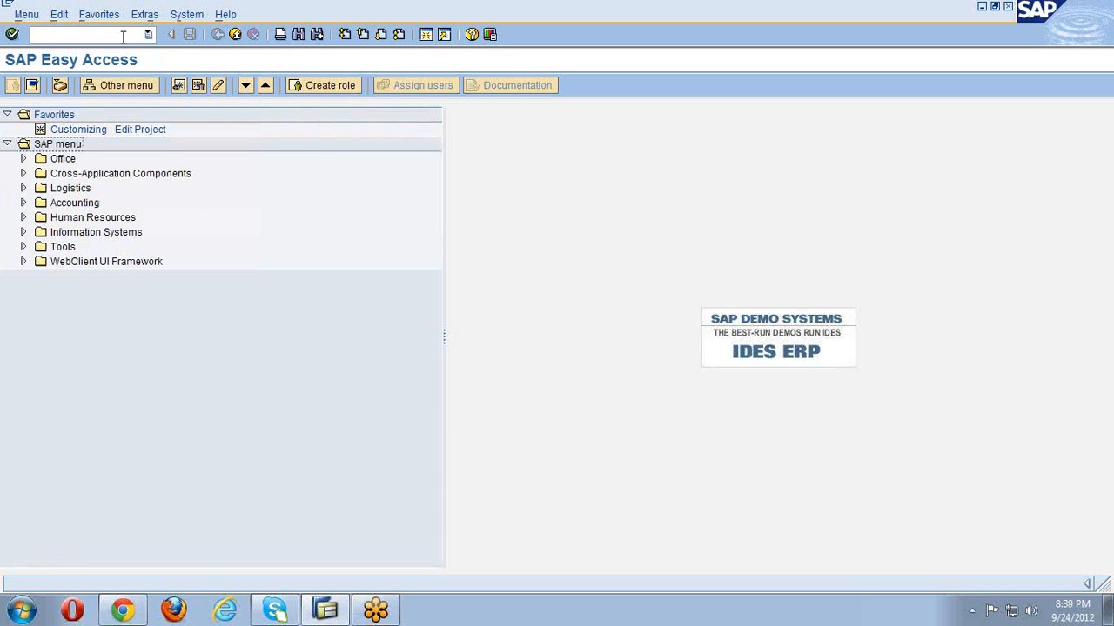
# - Expand Human Resources > Organizational Management > Expert Mode again
pyautogui.click(25, 219)
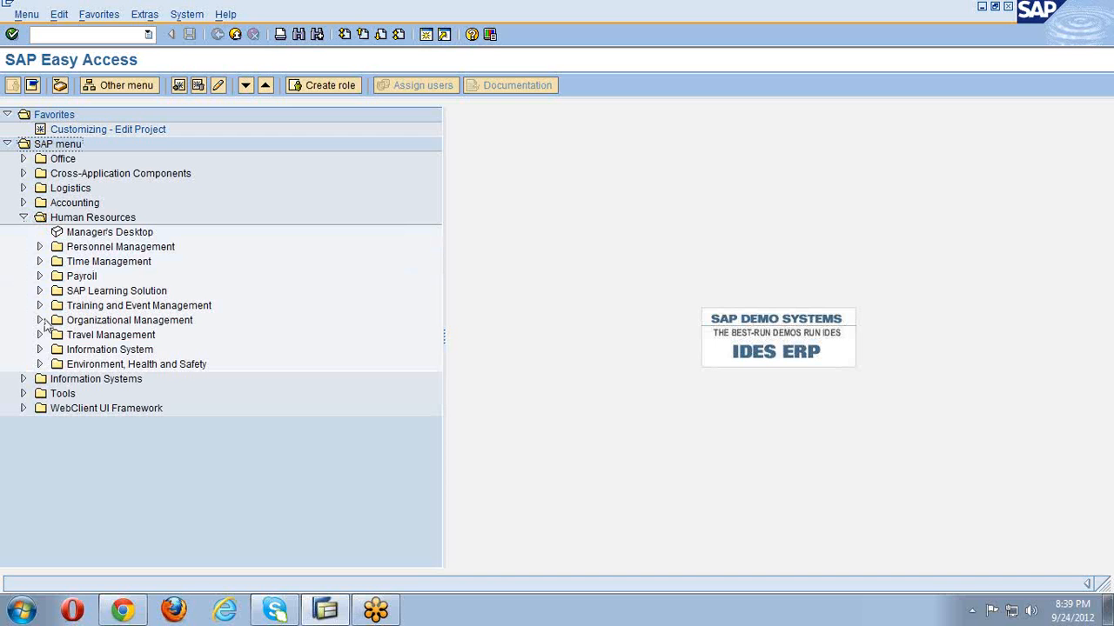
pyautogui.click(40, 320)
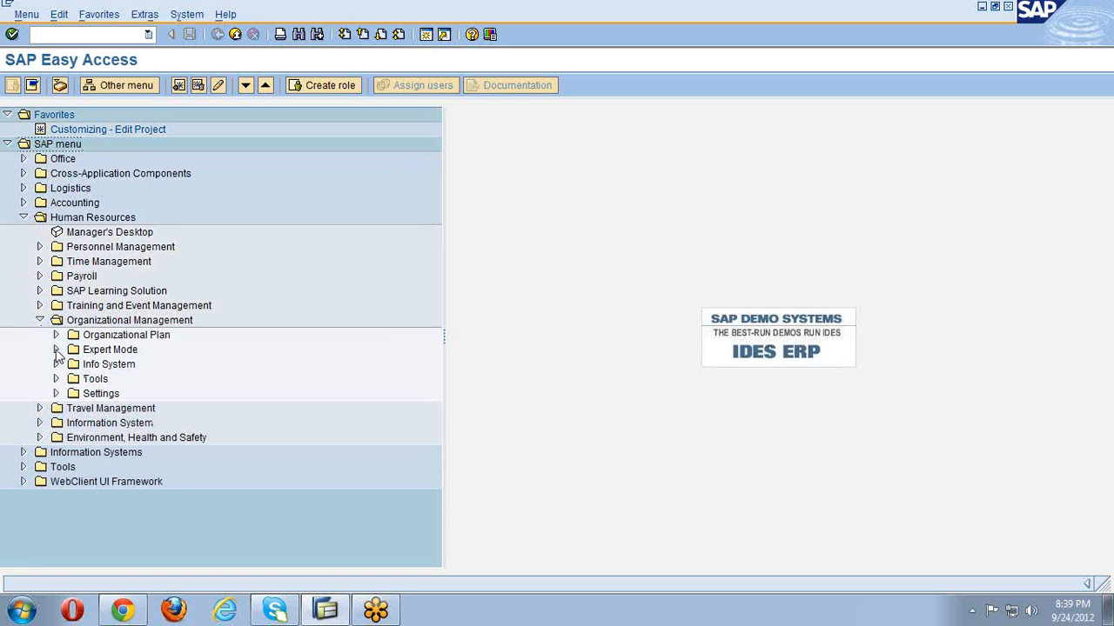
pyautogui.click(56, 349)
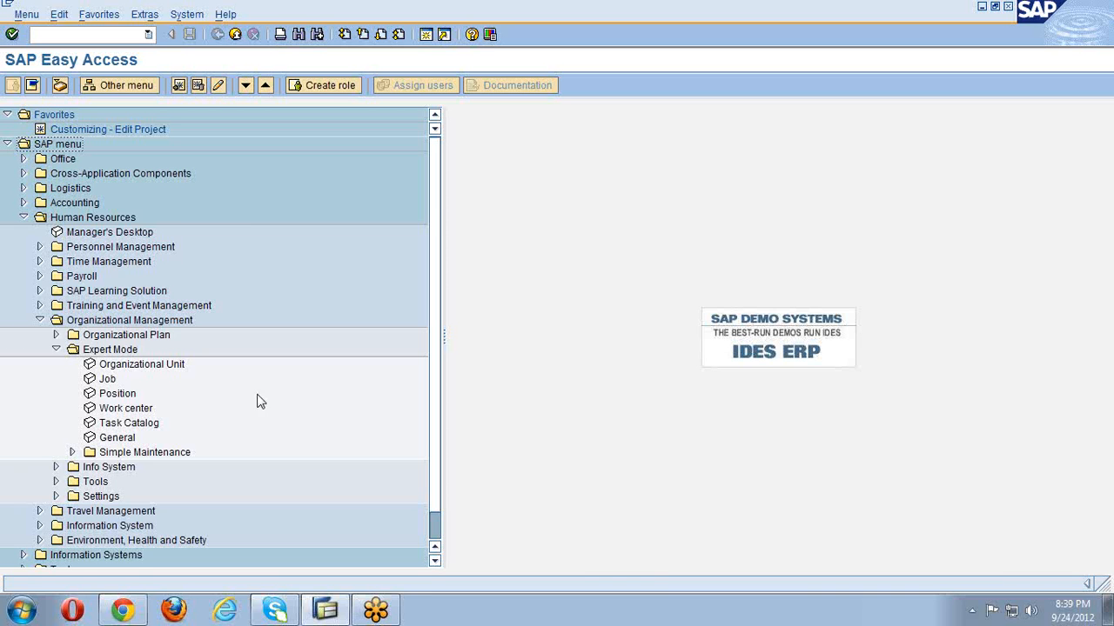
# - Re-enable 'Display technical names' in Extras > Settings so entries show codes like SPRO
pyautogui.click(146, 16)
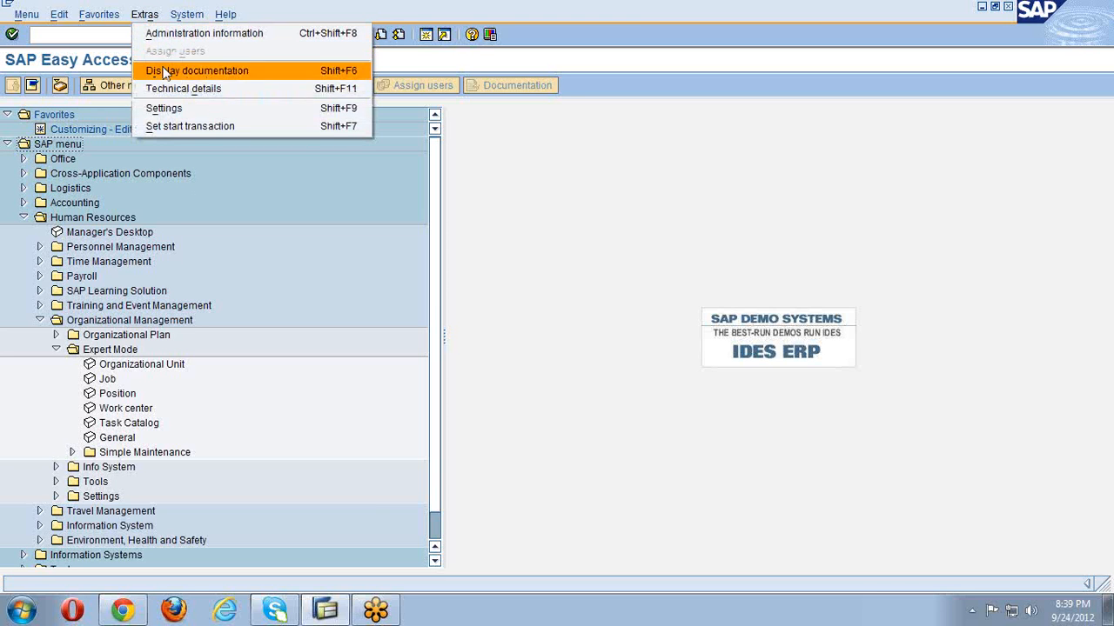
pyautogui.click(173, 109)
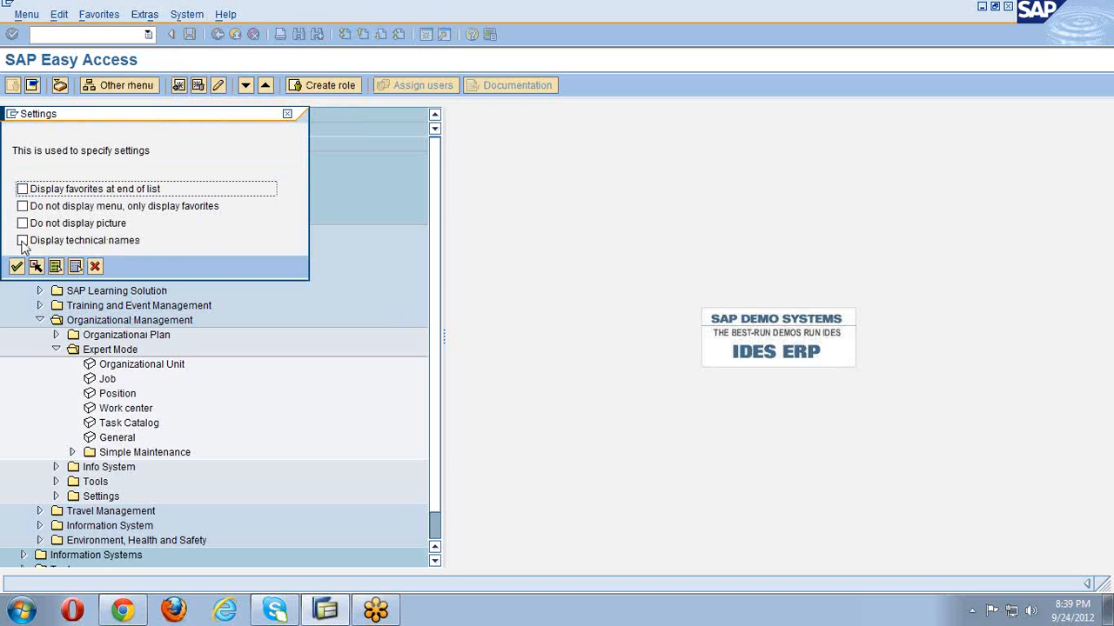
pyautogui.click(22, 242)
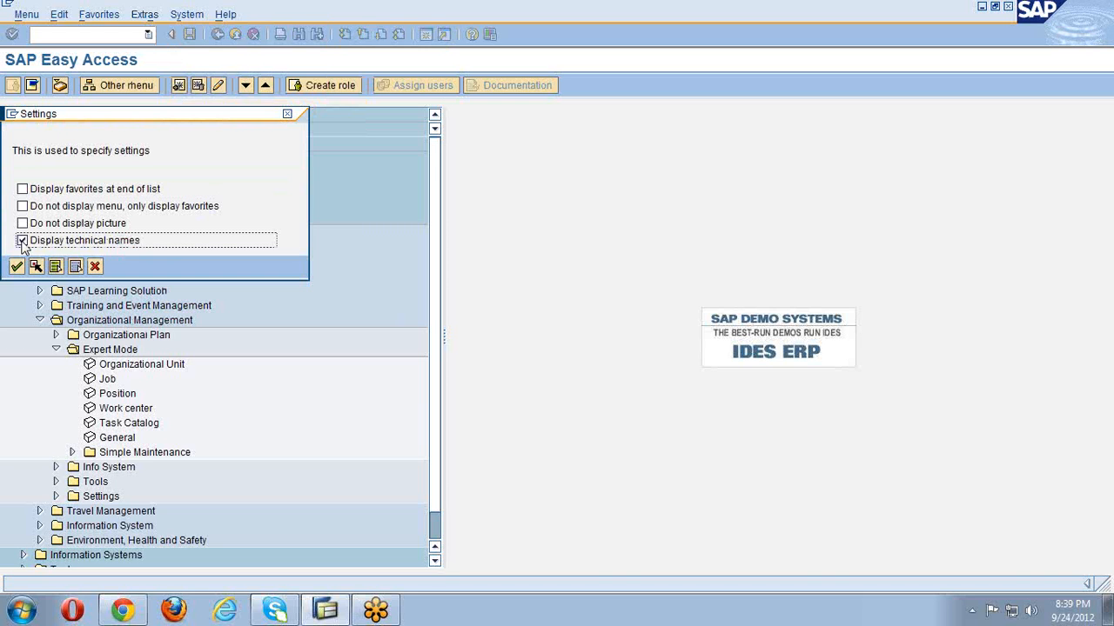
pyautogui.click(15, 268)
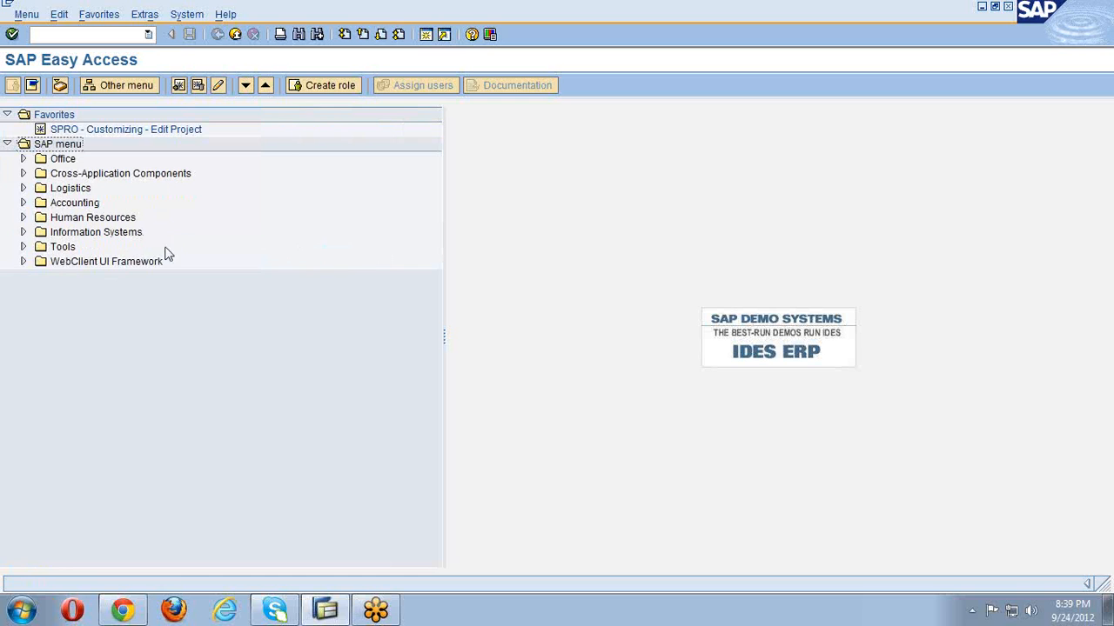
pyautogui.click(24, 218)
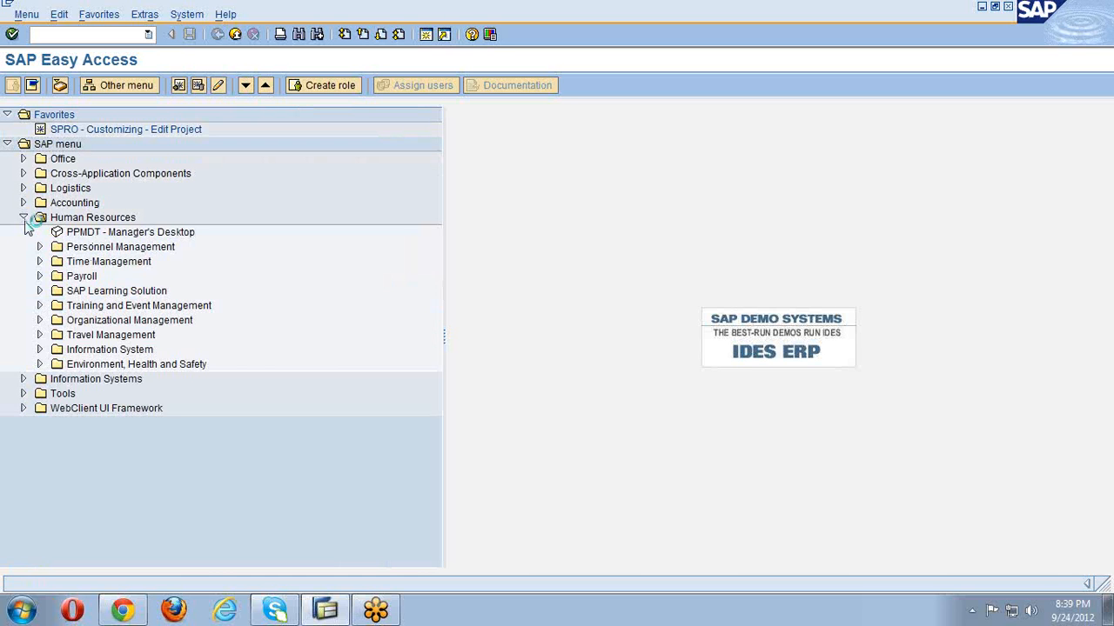
pyautogui.click(39, 320)
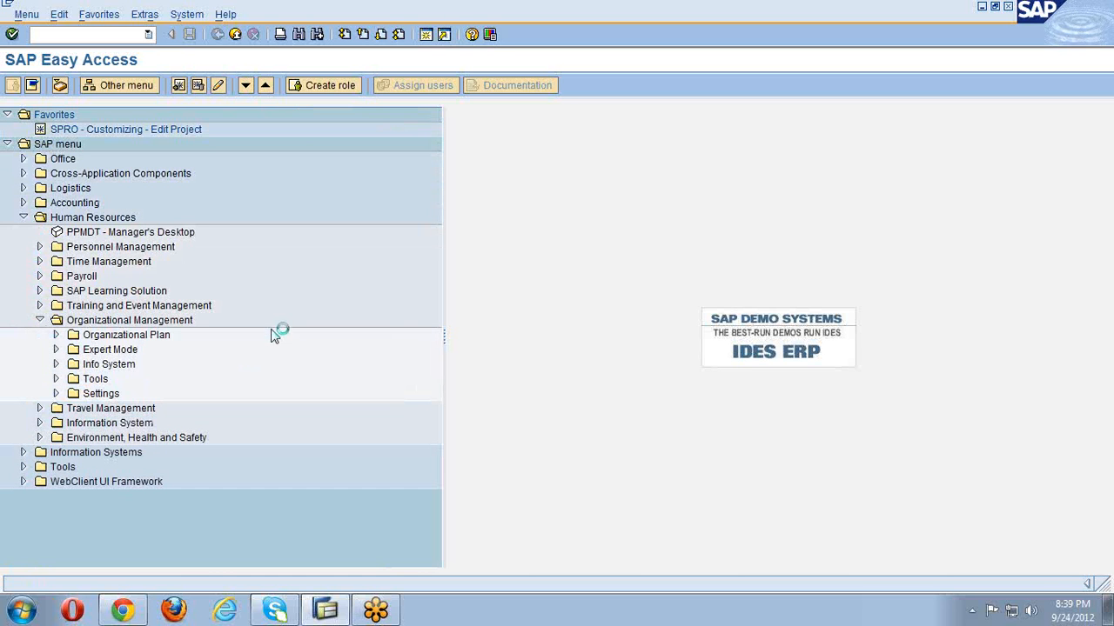
pyautogui.click(56, 349)
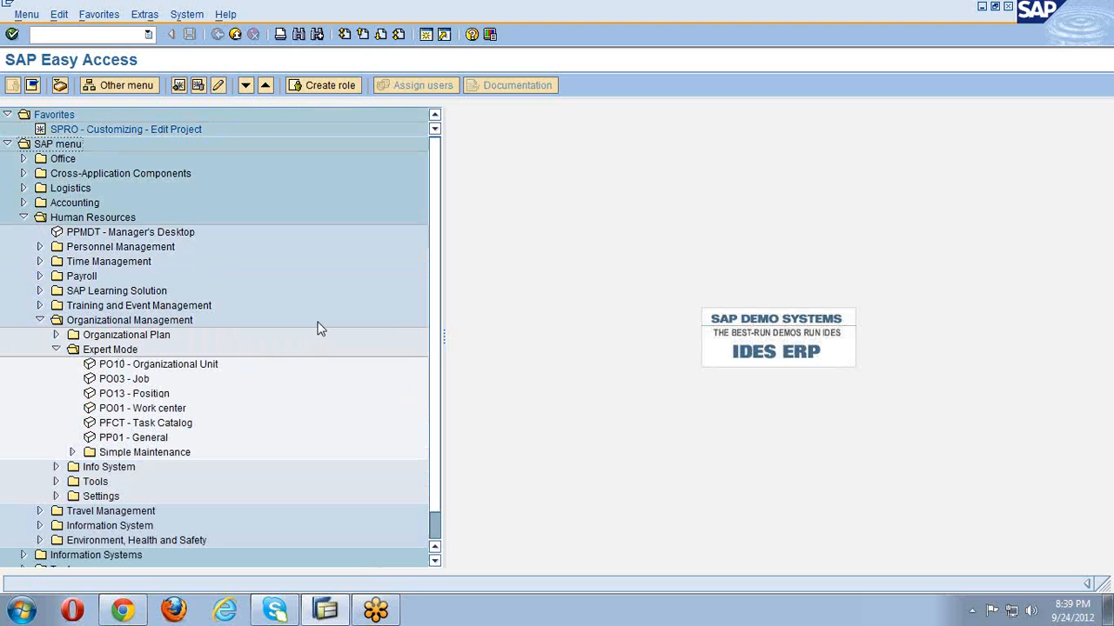
pyautogui.click(118, 35)
pyautogui.write('po10')
pyautogui.press('Return')
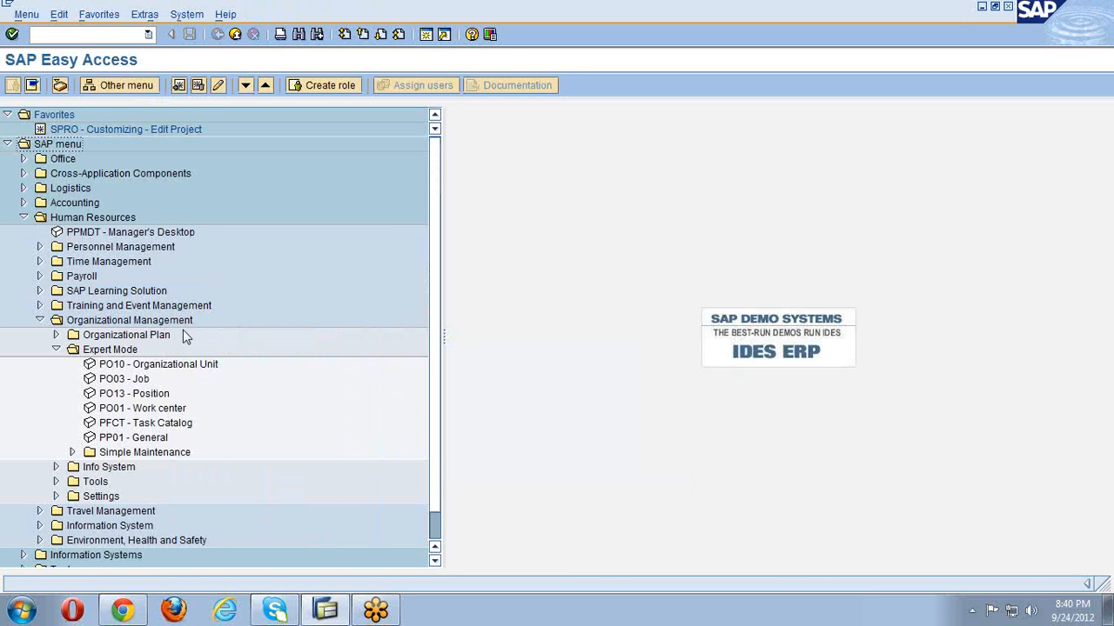
pyautogui.doubleClick(181, 369)
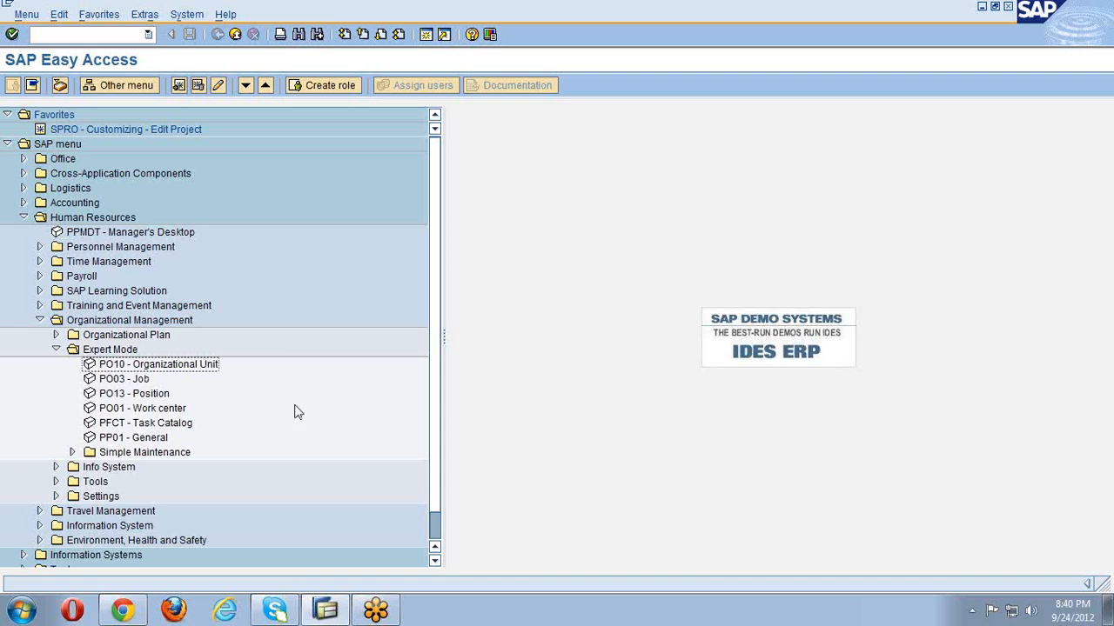
# - Run transaction PO10 to reach the Maintain Organizational Unit screen
pyautogui.click(102, 35)
pyautogui.write('po1')
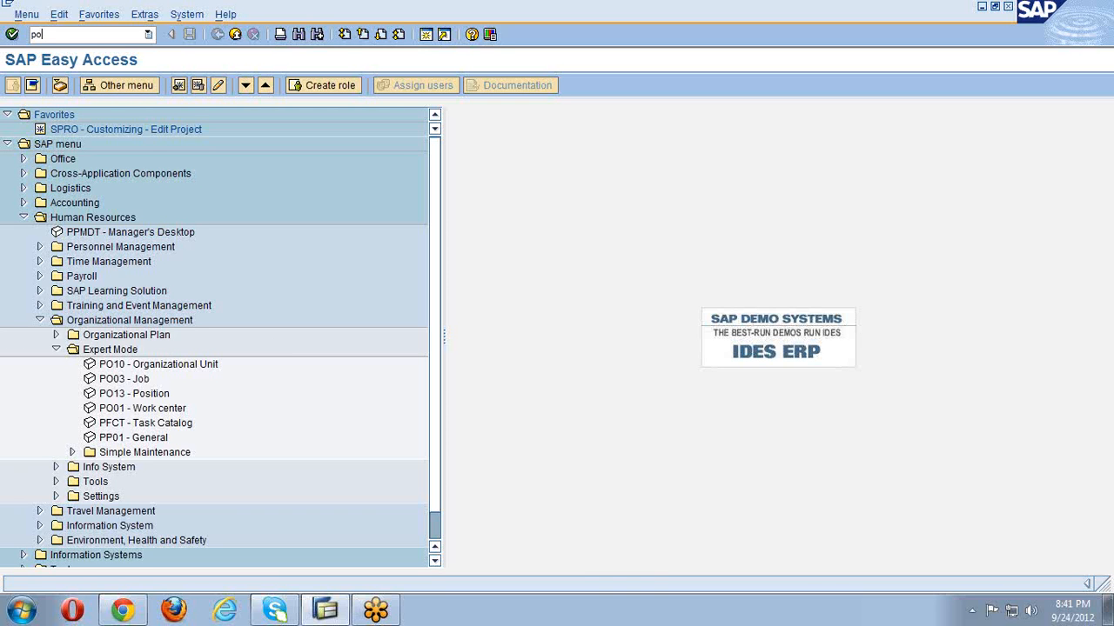
pyautogui.press('BackSpace')
pyautogui.press('BackSpace')
pyautogui.press('BackSpace')
pyautogui.write('po10')
pyautogui.press('Return')
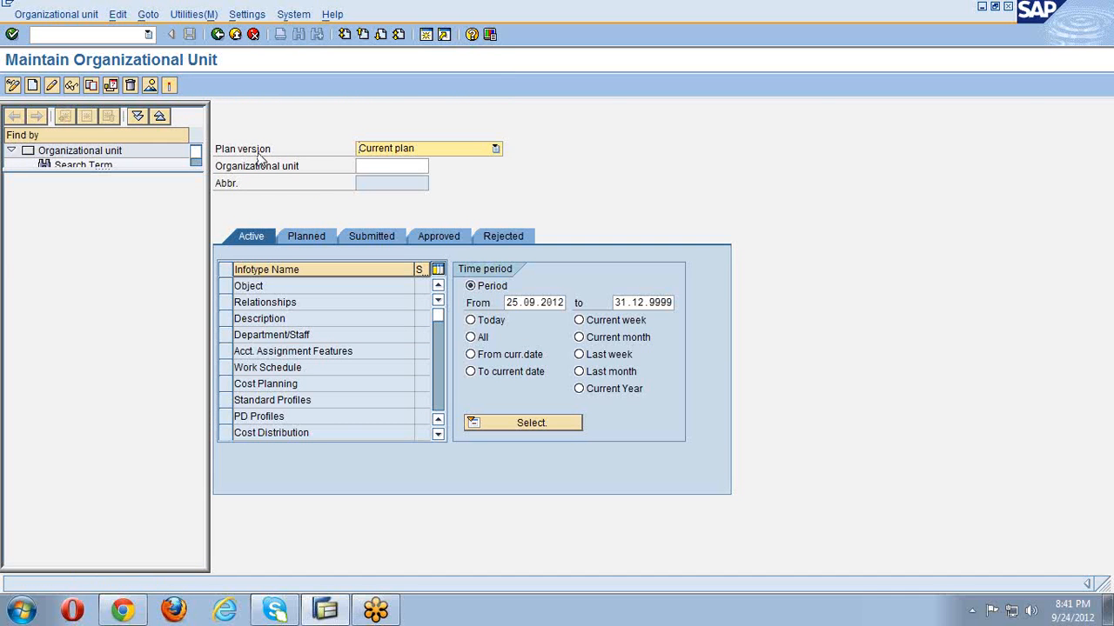
# - Set the plan version to Current plan
pyautogui.click(496, 149)
pyautogui.click(479, 163)
pyautogui.click(381, 170)
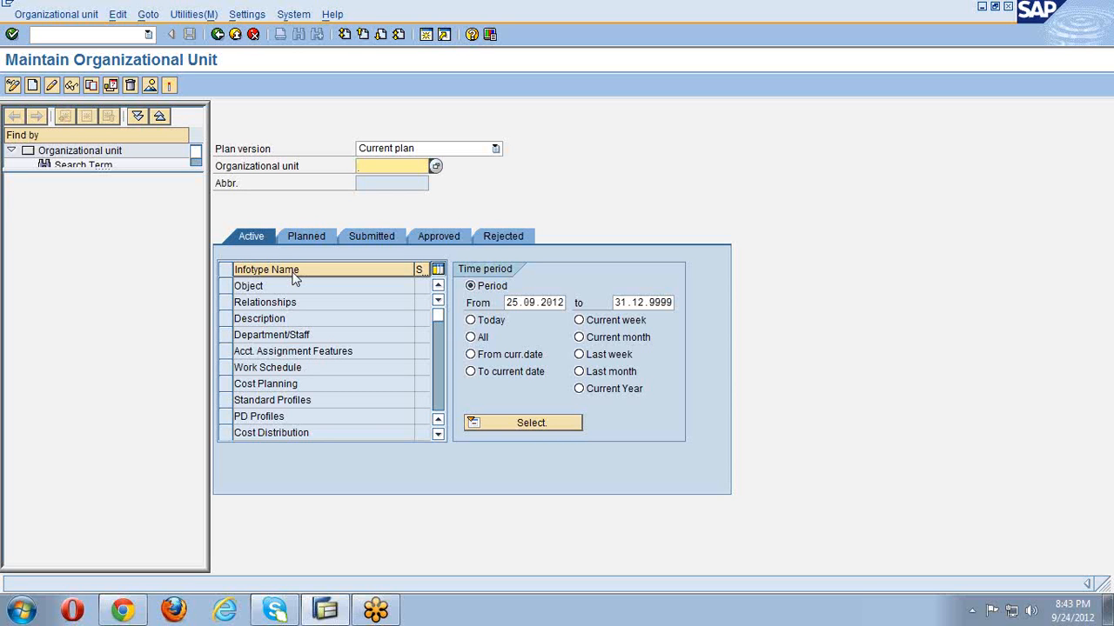
pyautogui.click(225, 288)
pyautogui.click(224, 290)
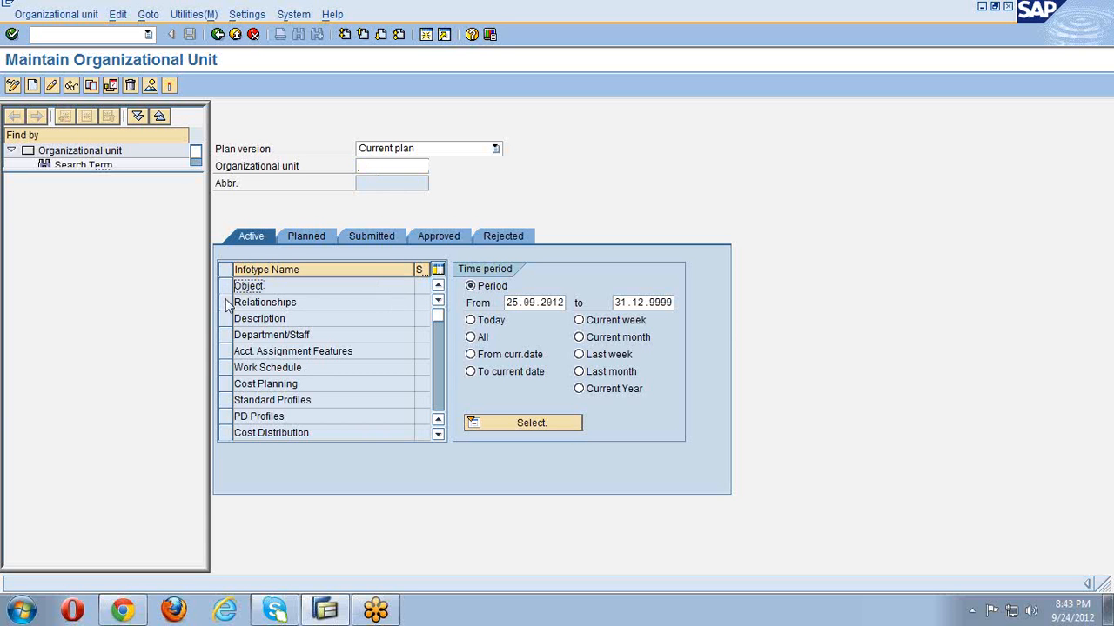
pyautogui.click(226, 304)
pyautogui.click(226, 306)
pyautogui.click(225, 319)
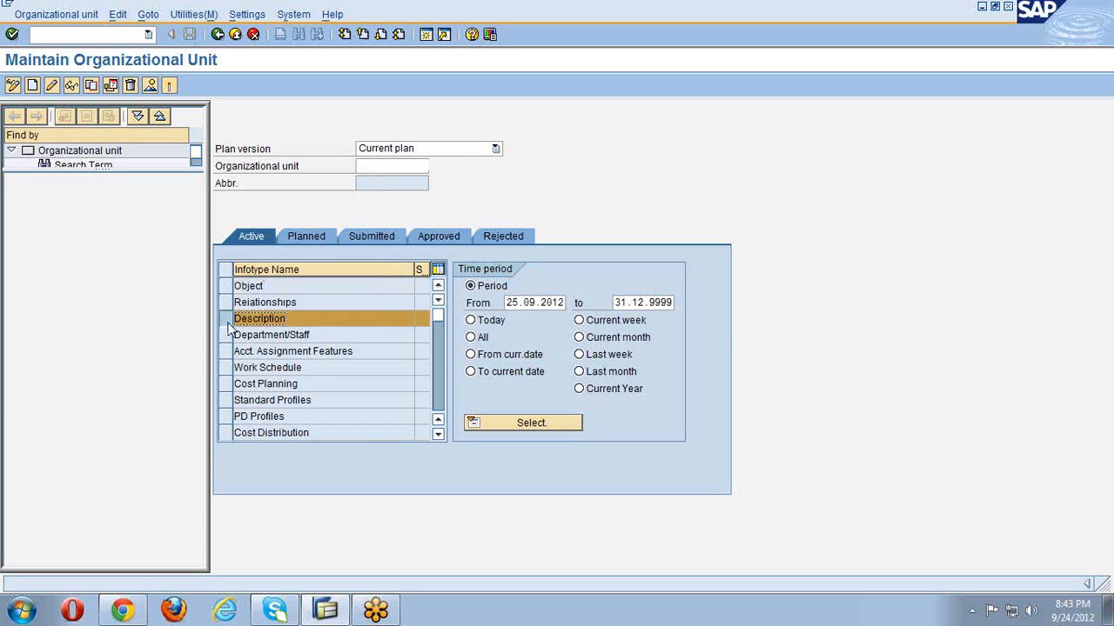
pyautogui.click(226, 319)
pyautogui.click(225, 335)
pyautogui.click(225, 333)
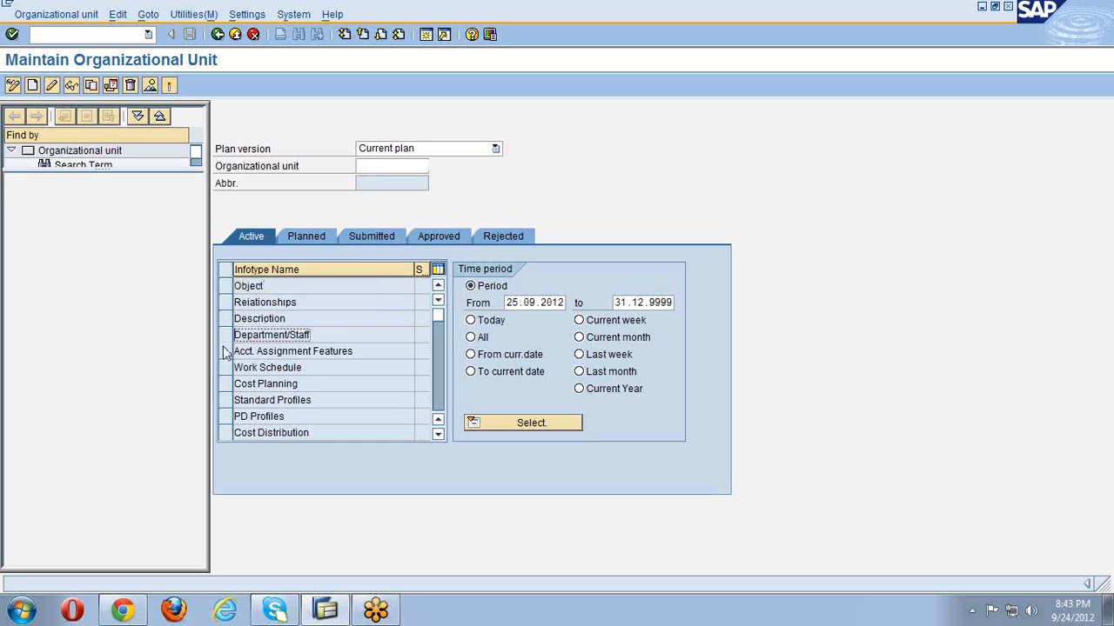
pyautogui.click(224, 350)
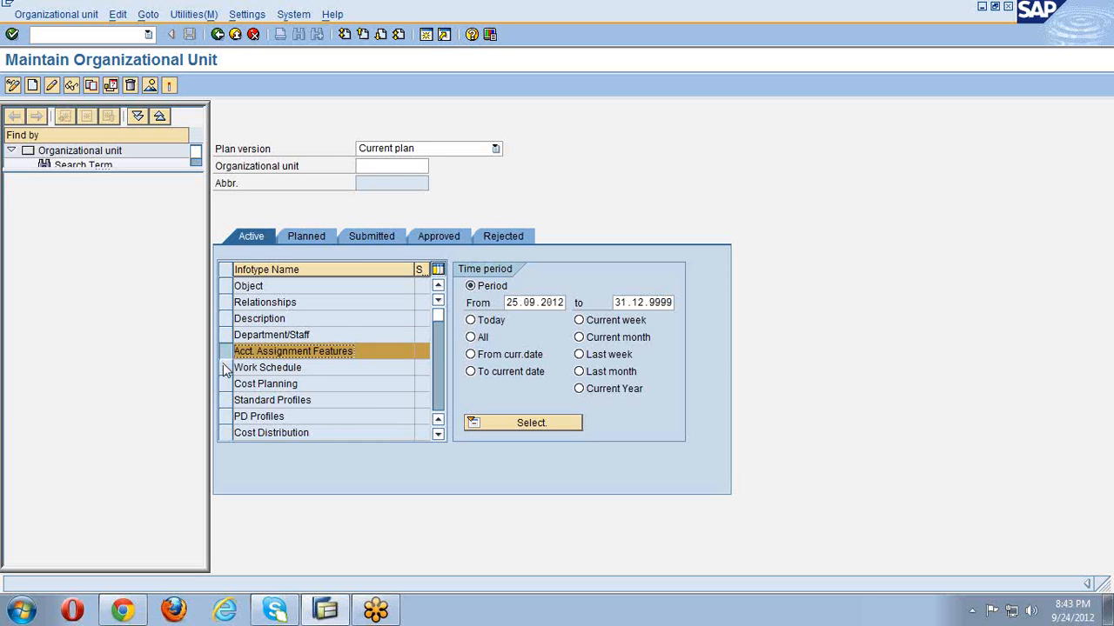
pyautogui.click(224, 365)
pyautogui.click(223, 384)
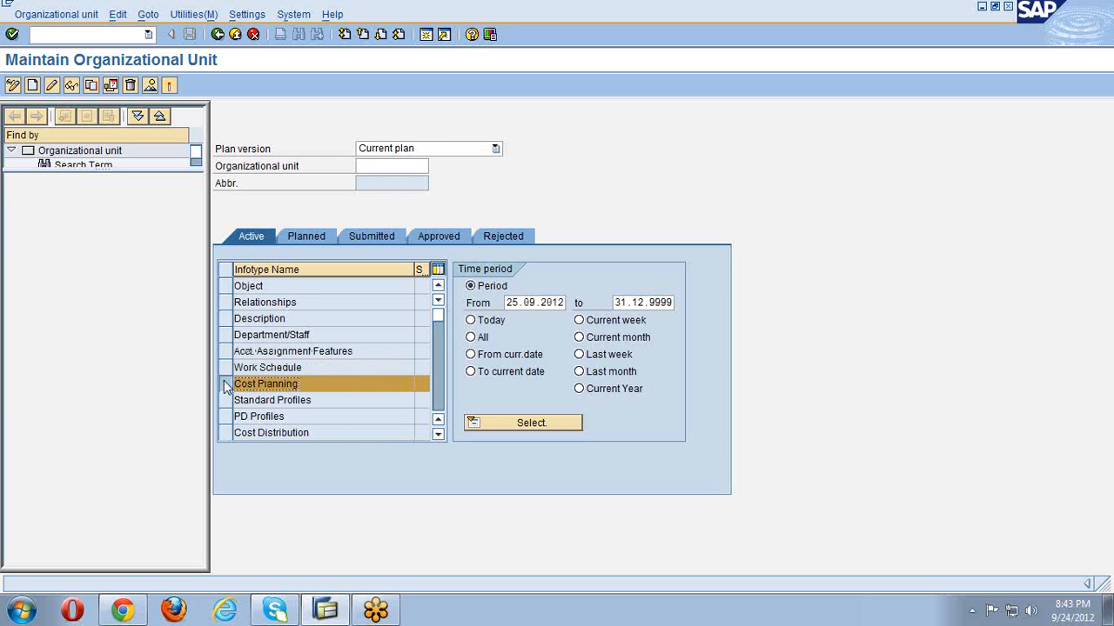
pyautogui.click(224, 382)
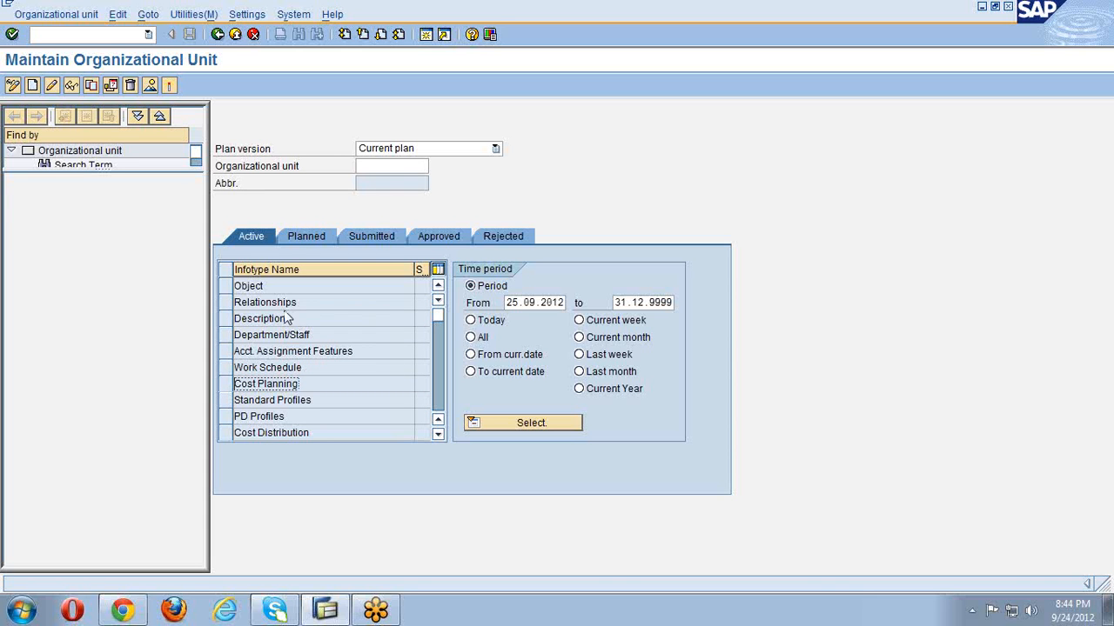
pyautogui.click(224, 288)
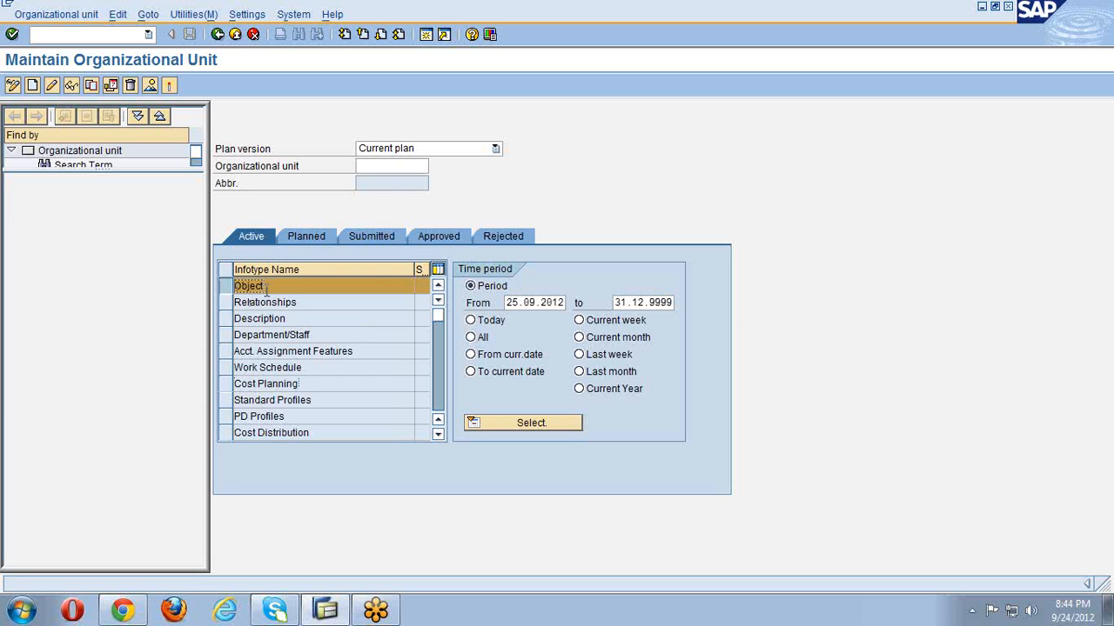
pyautogui.click(226, 289)
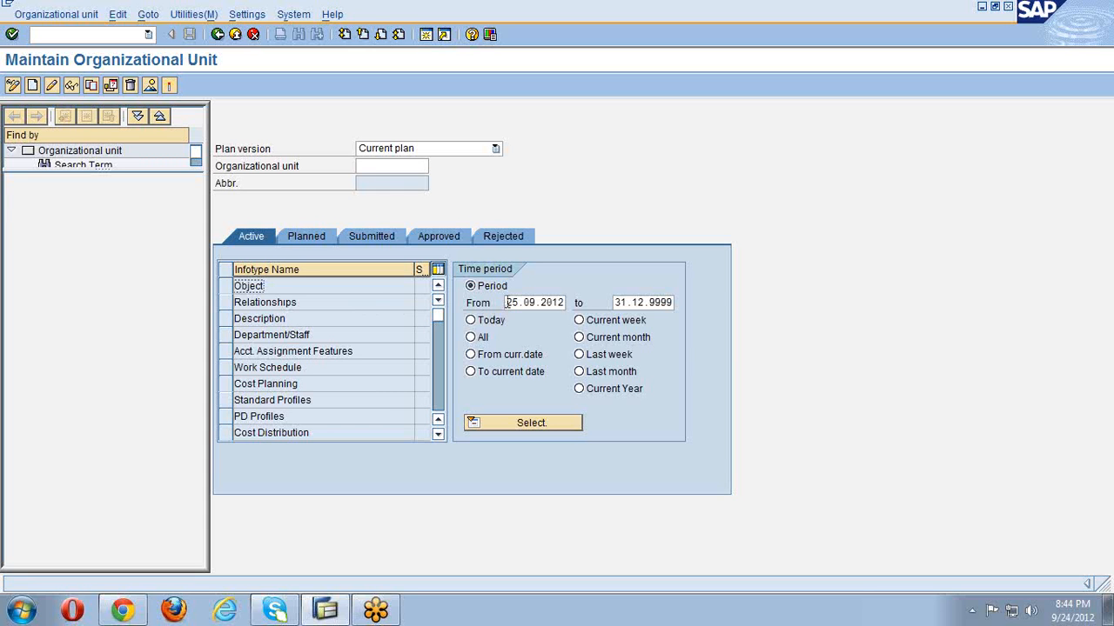
# - Replace the period start date 25.09.2012 with 01.01.2010
pyautogui.moveTo(505, 303); pyautogui.dragTo(648, 293)
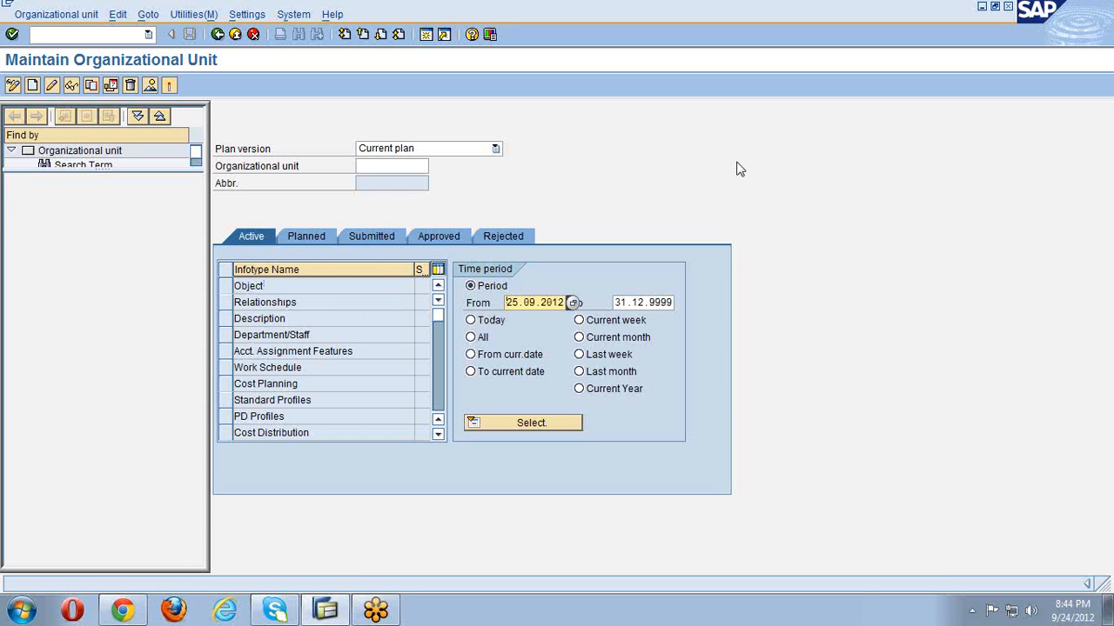
pyautogui.press('Delete')
pyautogui.press('Delete')
pyautogui.press('Delete')
pyautogui.press('Delete')
pyautogui.press('Delete')
pyautogui.press('Delete')
pyautogui.press('Delete')
pyautogui.press('Delete')
pyautogui.press('Delete')
pyautogui.press('Delete')
pyautogui.write('01.01.2010')
# - Select the Object infotype on the Maintain Organizational Unit screen
pyautogui.click(224, 293)
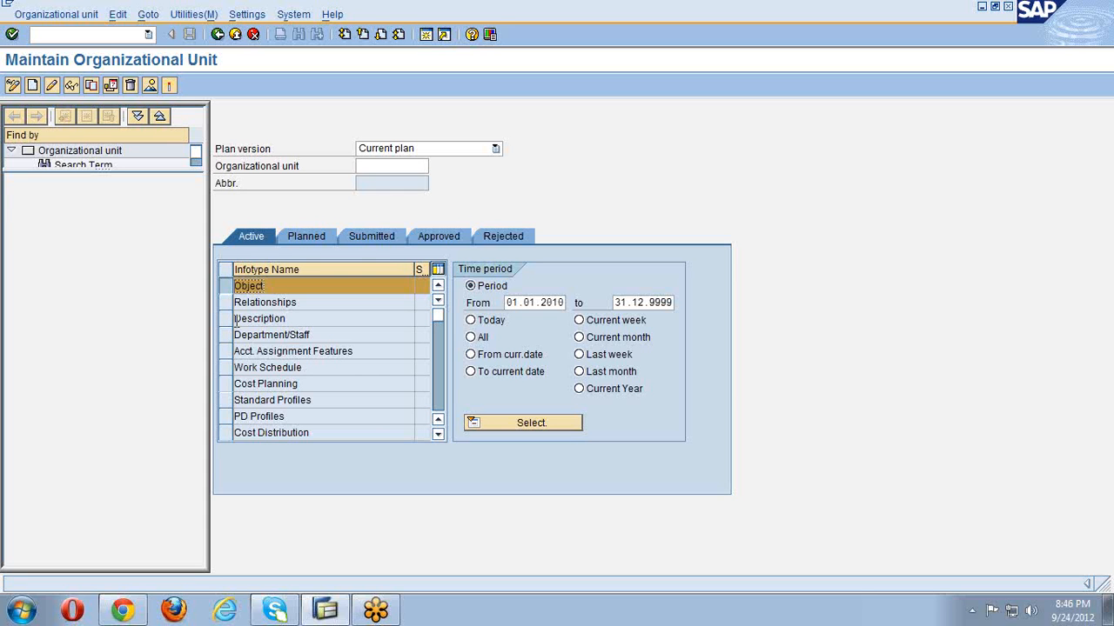
# - Change the period start date from 01.01.2010 to 01.01.2012
pyautogui.click(561, 302)
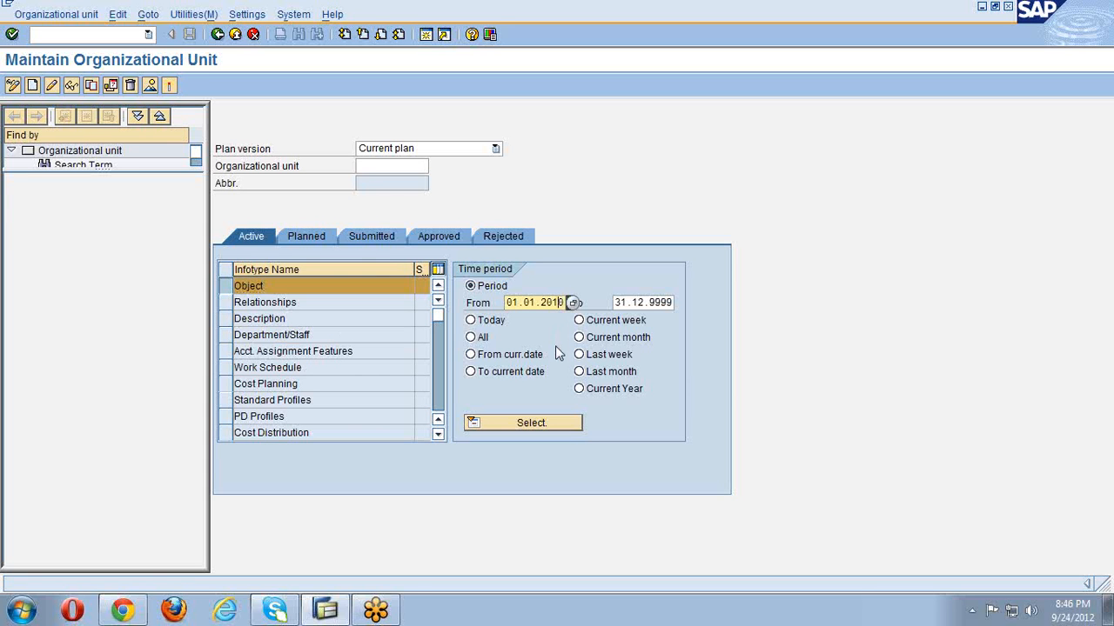
pyautogui.press('BackSpace')
pyautogui.write('2')
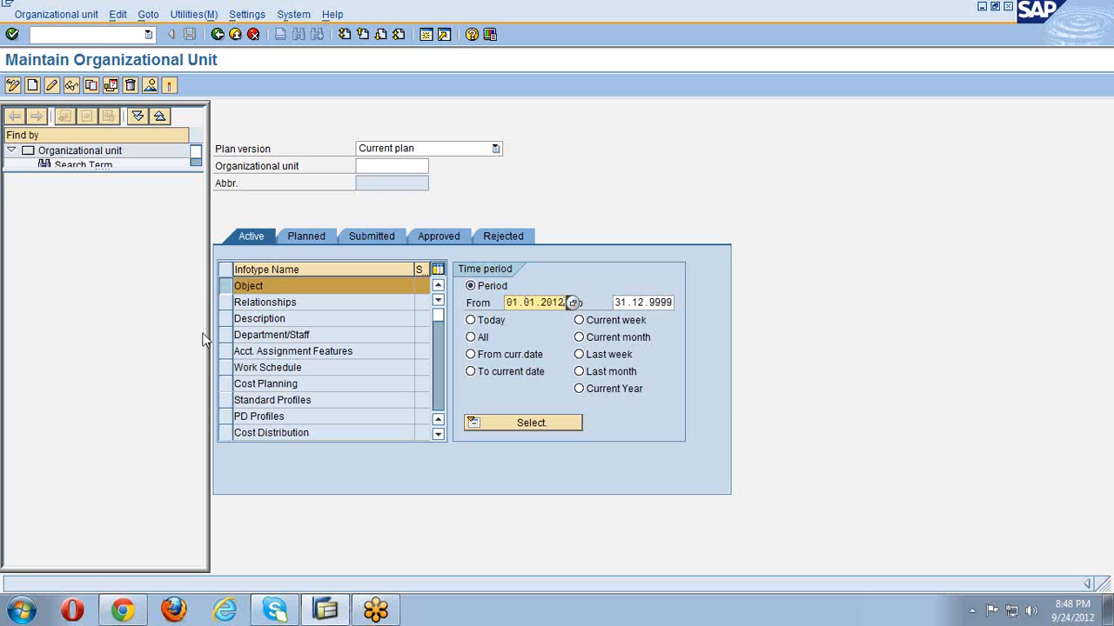
pyautogui.click(32, 85)
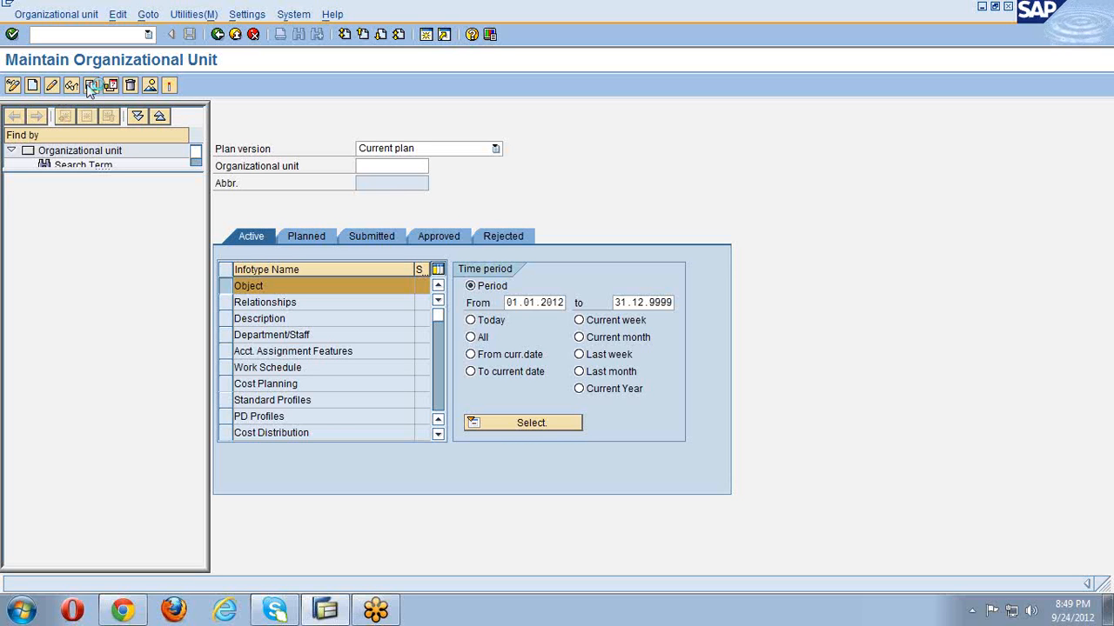
# - Create a new organizational unit with abbreviation 'wal' and name 'walmart inc'
pyautogui.click(151, 90)
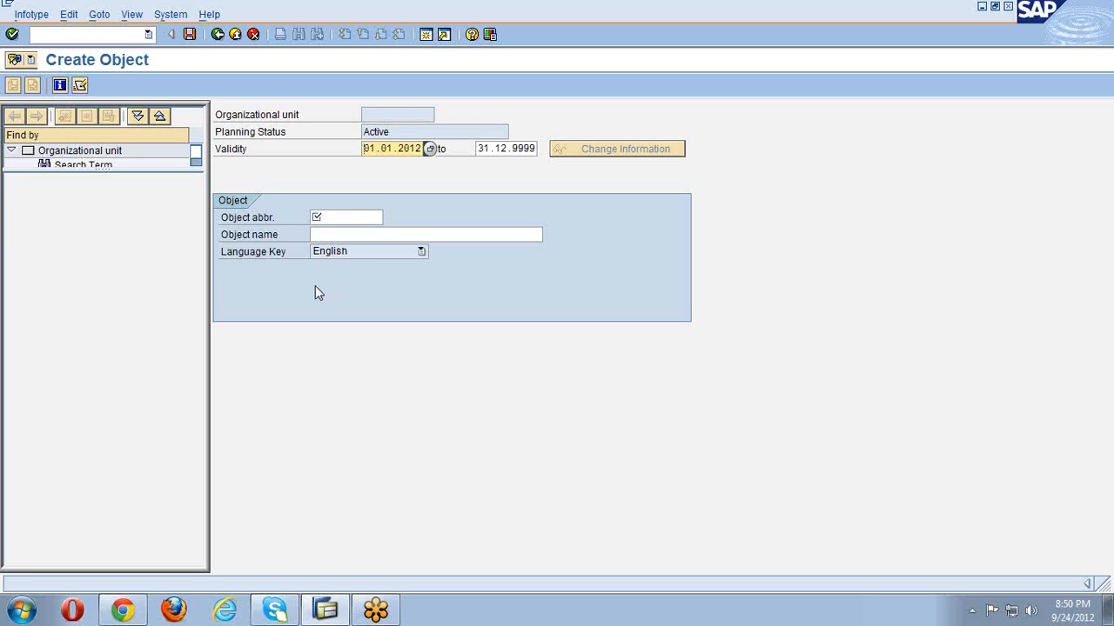
pyautogui.click(338, 218)
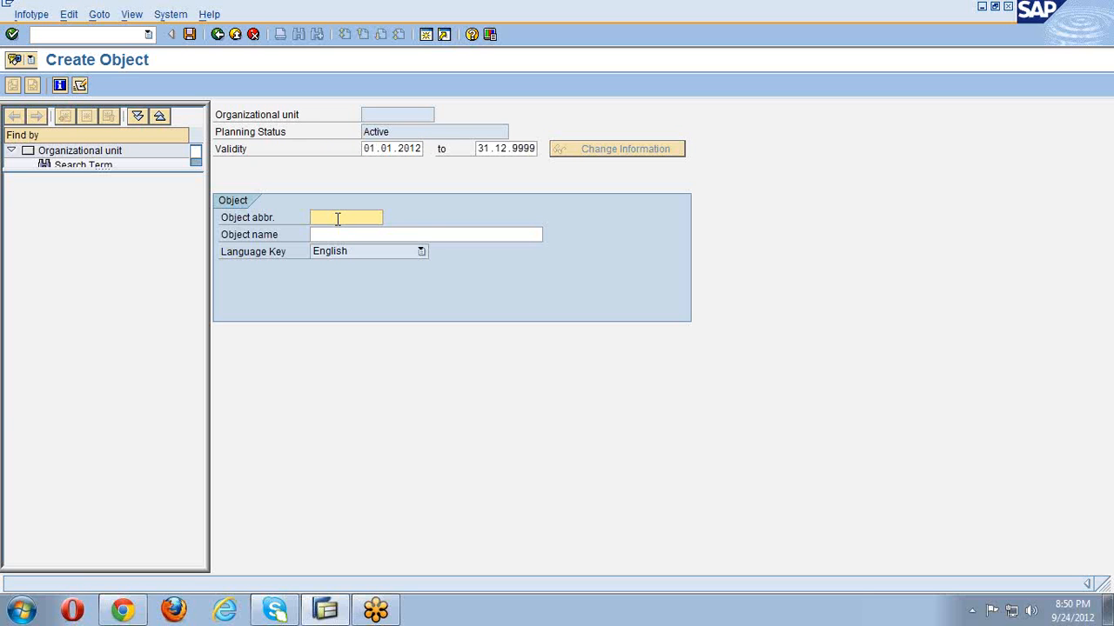
pyautogui.write('wl')
pyautogui.press('BackSpace')
pyautogui.write('al')
pyautogui.press('Tab')
pyautogui.write('wa')
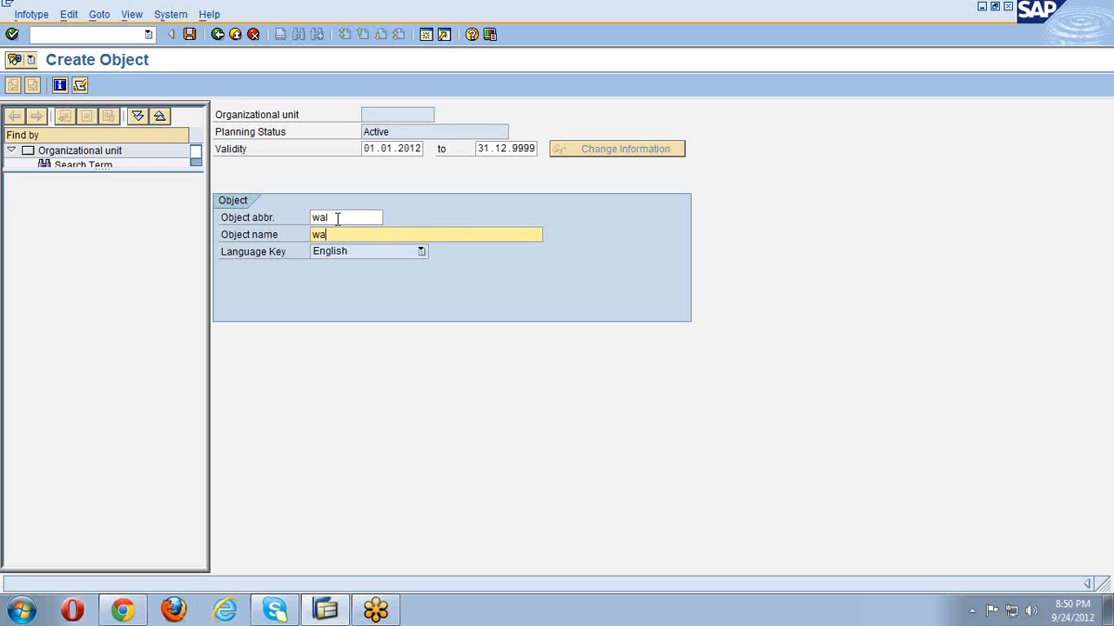
pyautogui.write('lmart inc')
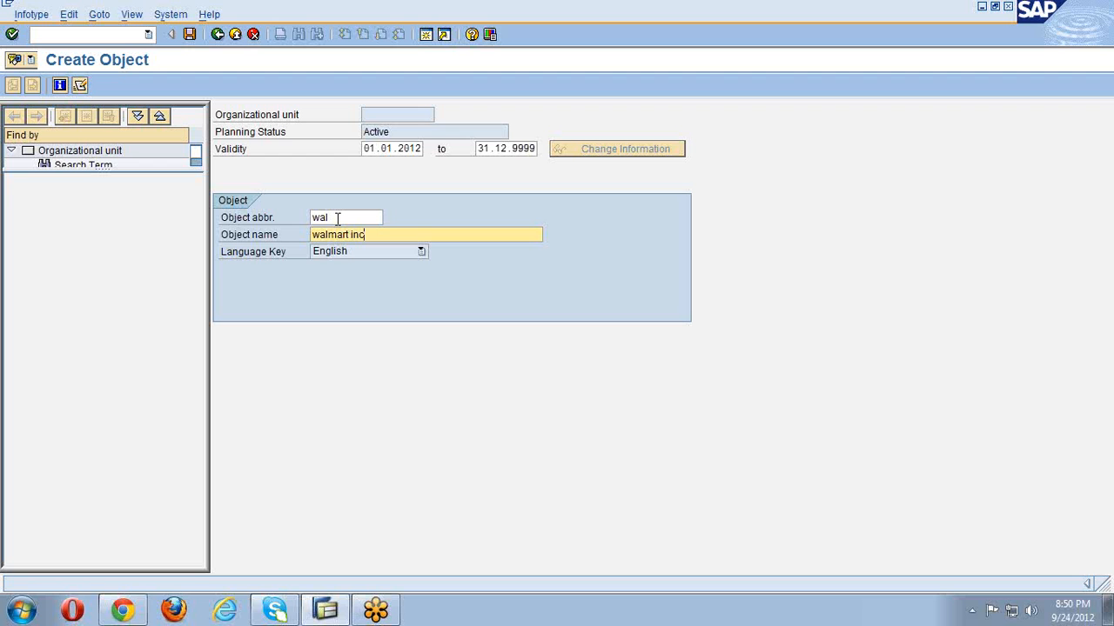
# - Save the 'walmart inc' unit (wal) to reach its Essential relationship screen
pyautogui.click(191, 37)
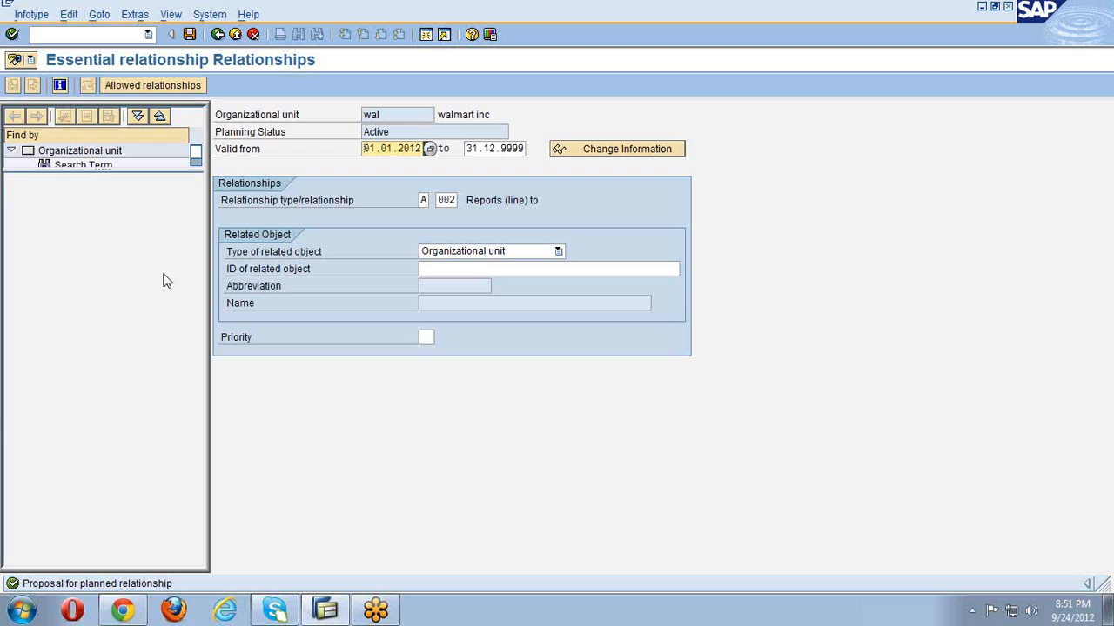
# - Return to Maintain Organizational Unit and select walmart inc's unit number 50006130
pyautogui.click(217, 33)
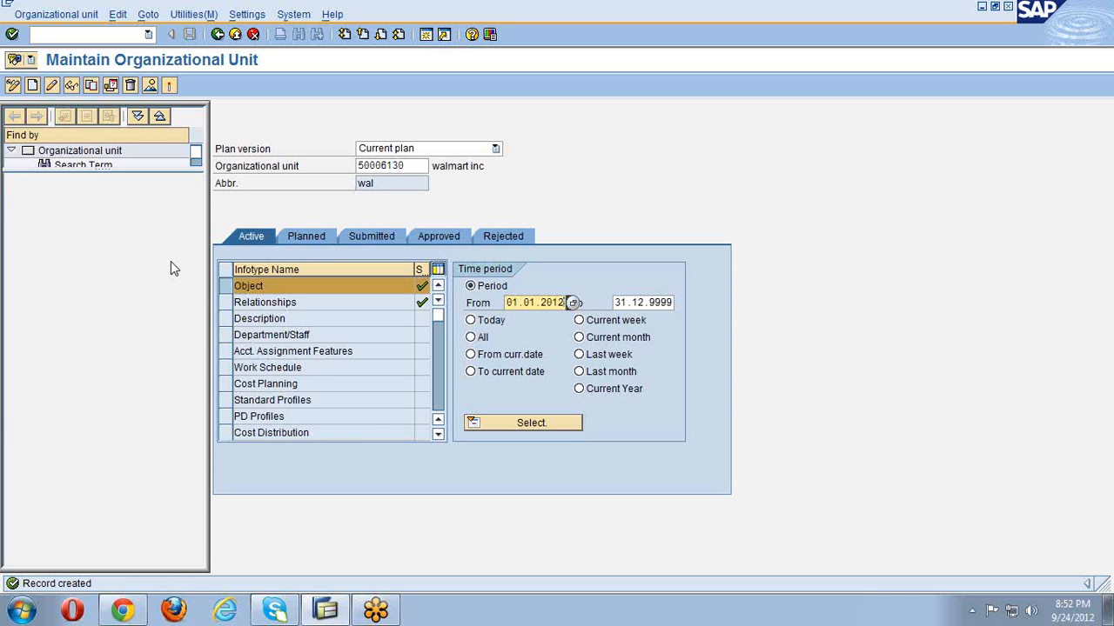
pyautogui.click(231, 290)
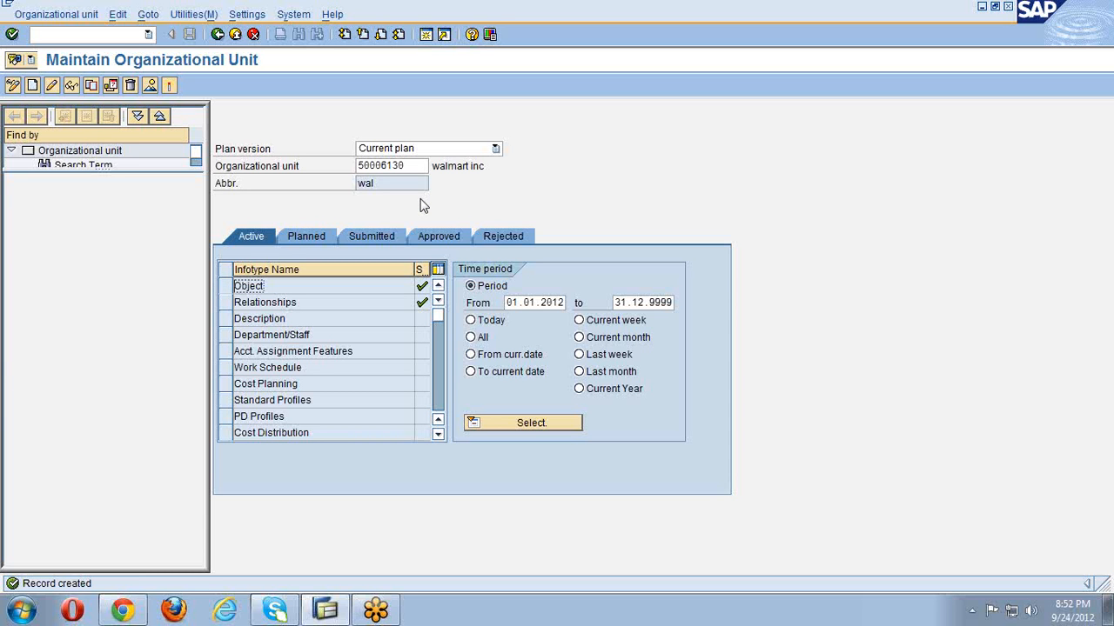
pyautogui.doubleClick(409, 165)
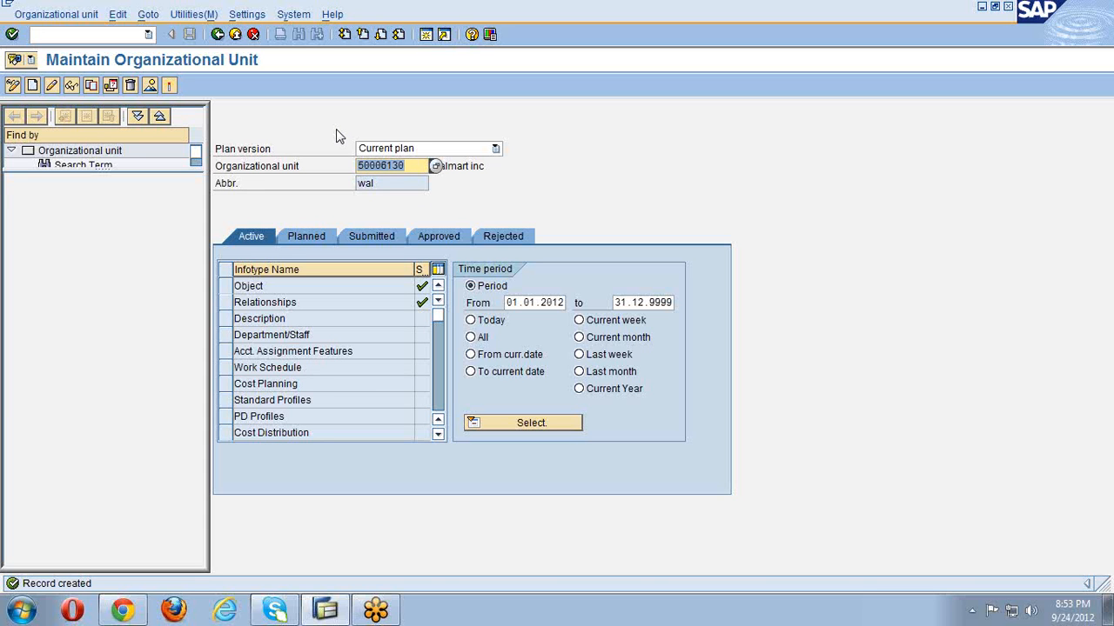
# - Empty the Organizational unit field and create a new Object record for another unit
pyautogui.press('Delete')
pyautogui.press('Return')
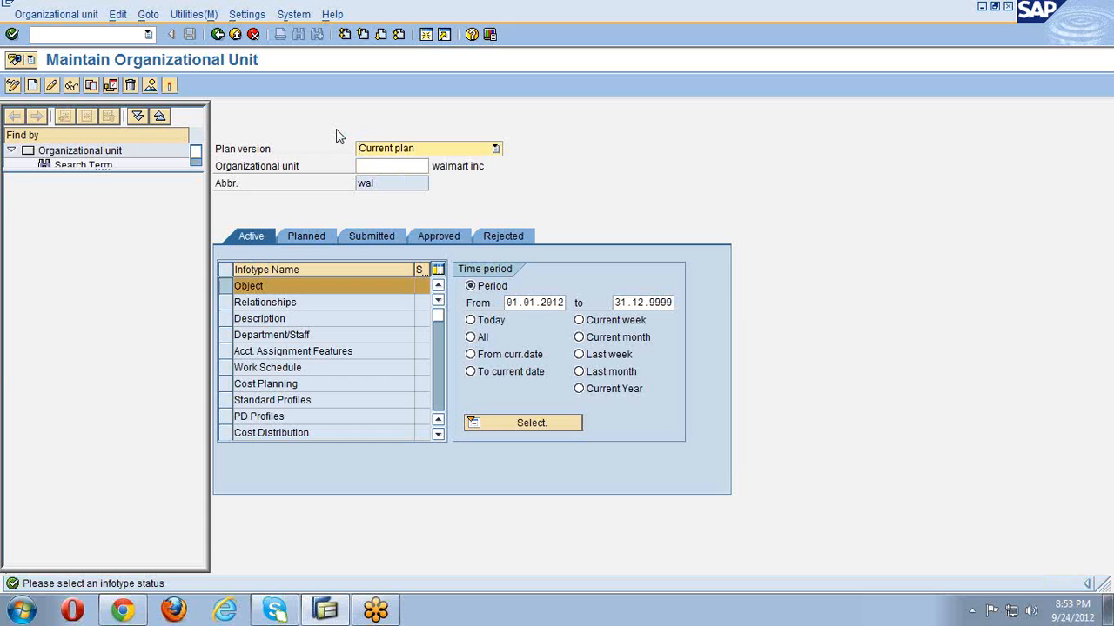
pyautogui.click(225, 290)
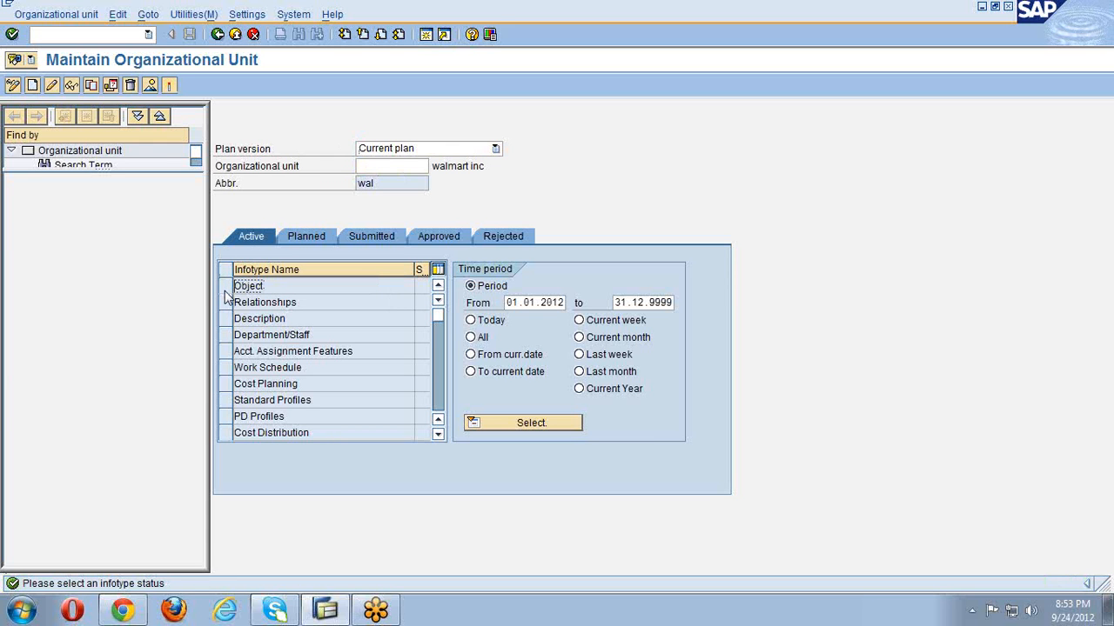
pyautogui.click(225, 290)
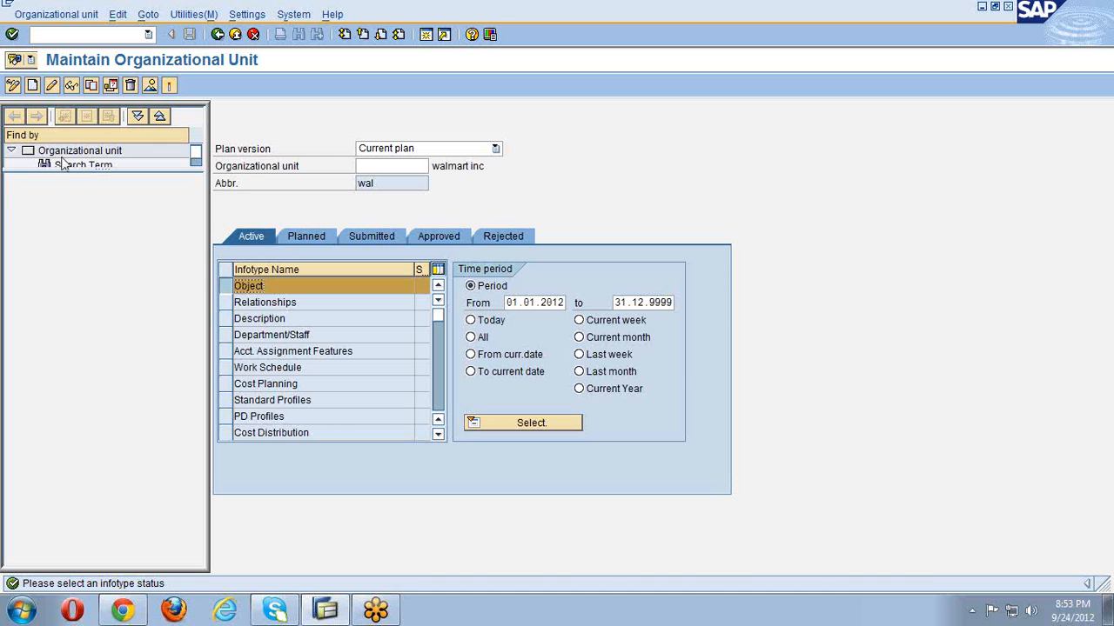
pyautogui.click(32, 87)
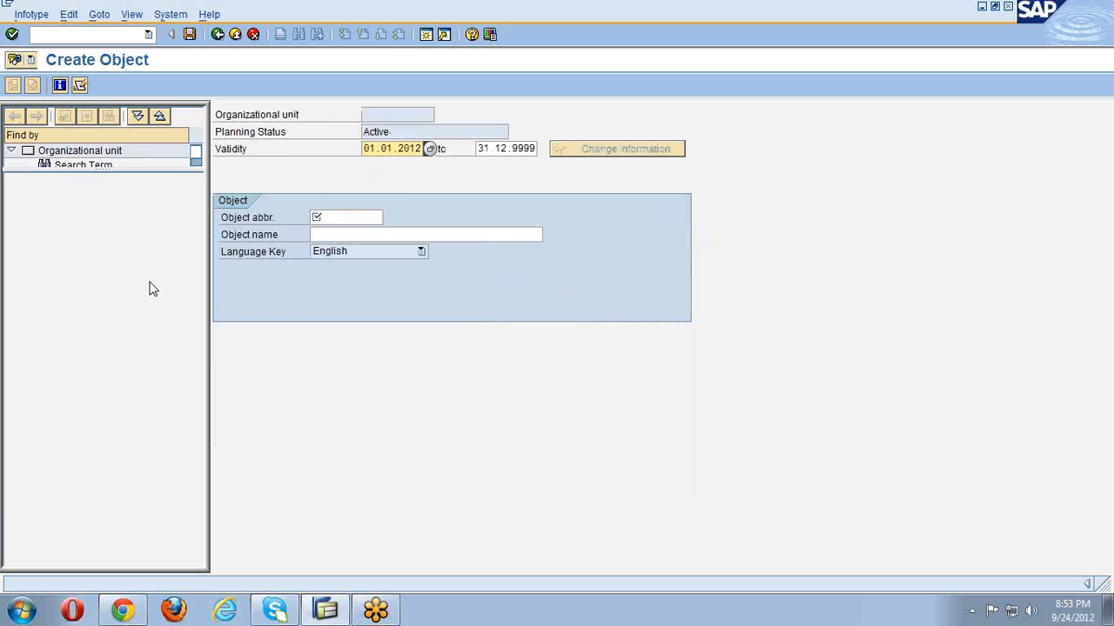
# - Enter abbreviation hr-wal and object name 'hr dept-walmart inc' for the new unit
pyautogui.click(368, 218)
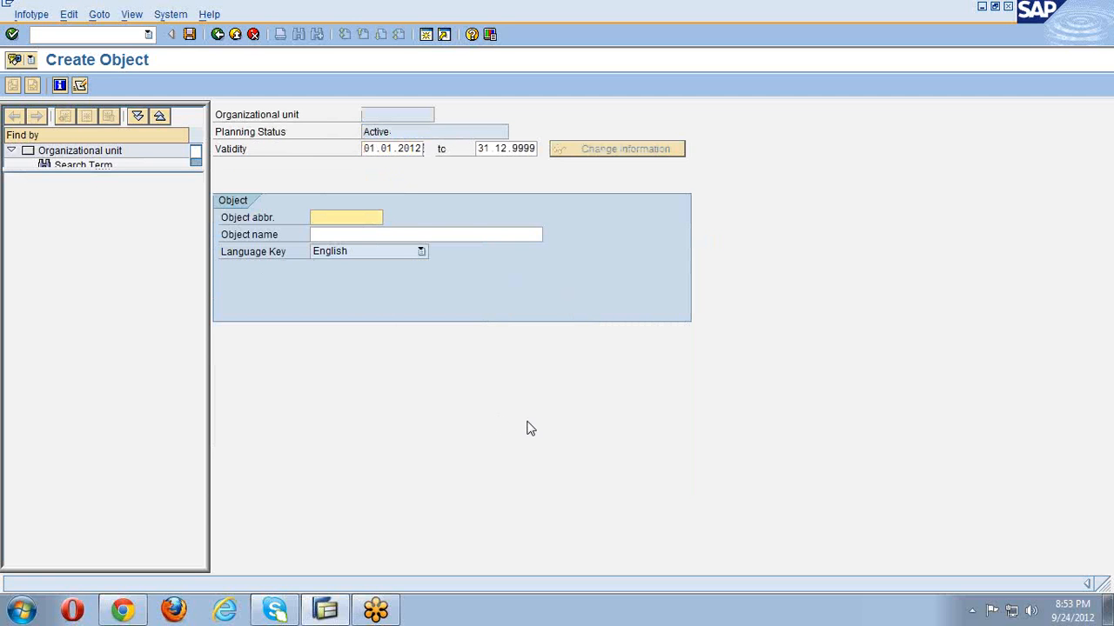
pyautogui.write('hr-wal')
pyautogui.press('Tab')
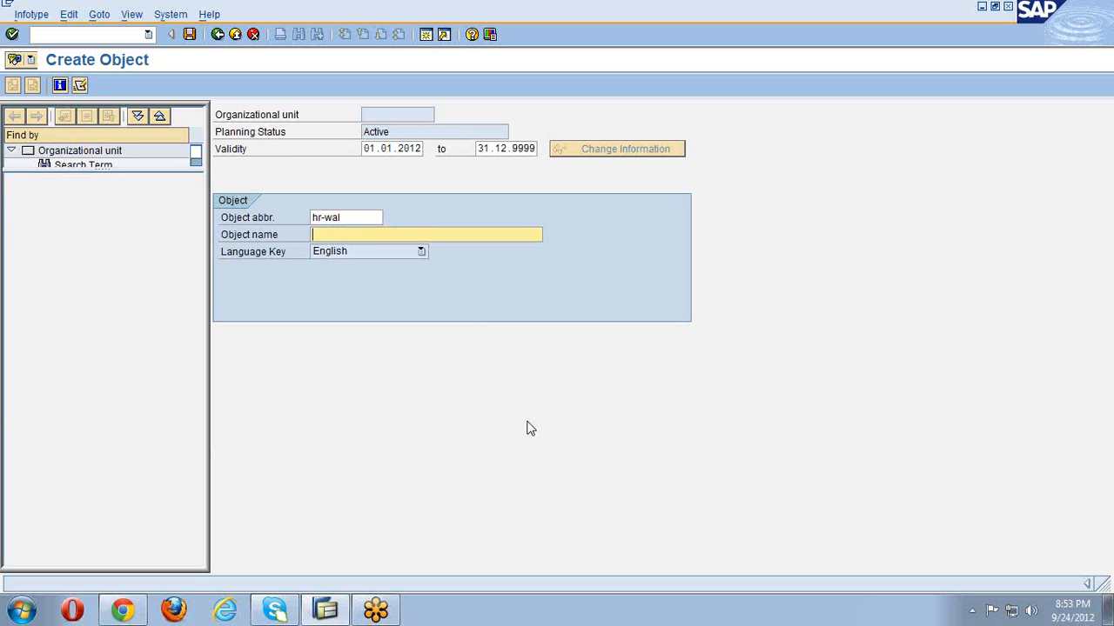
pyautogui.write('hr dept-waimart inc')
# - Save hr-wal and go to the related object ID field of its Reports (line) to relationship
pyautogui.click(190, 34)
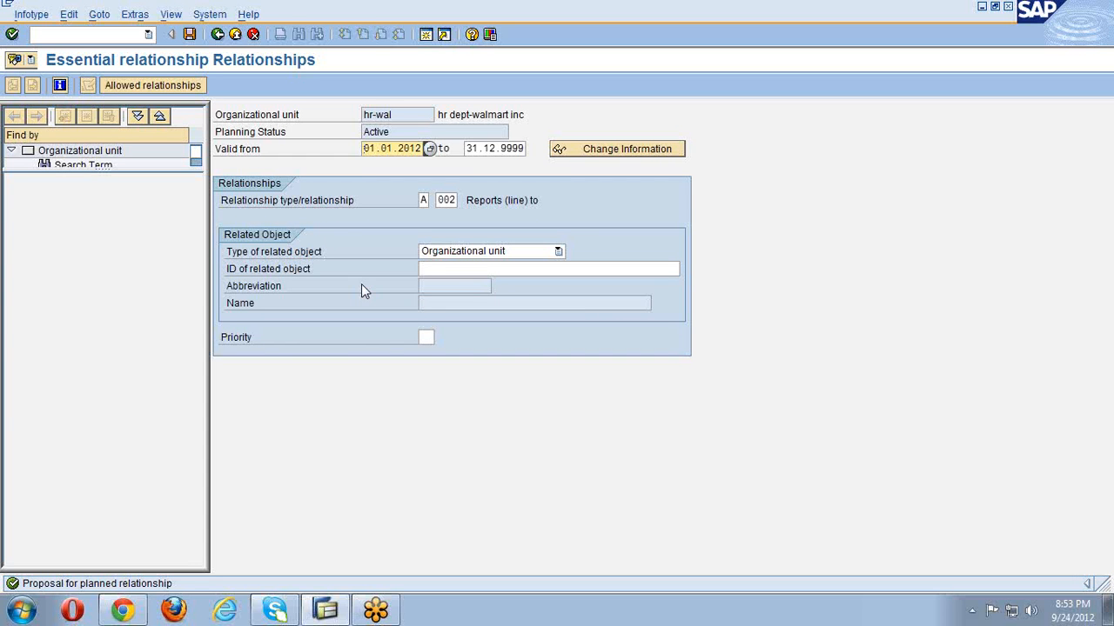
pyautogui.moveTo(448, 113); pyautogui.dragTo(532, 114)
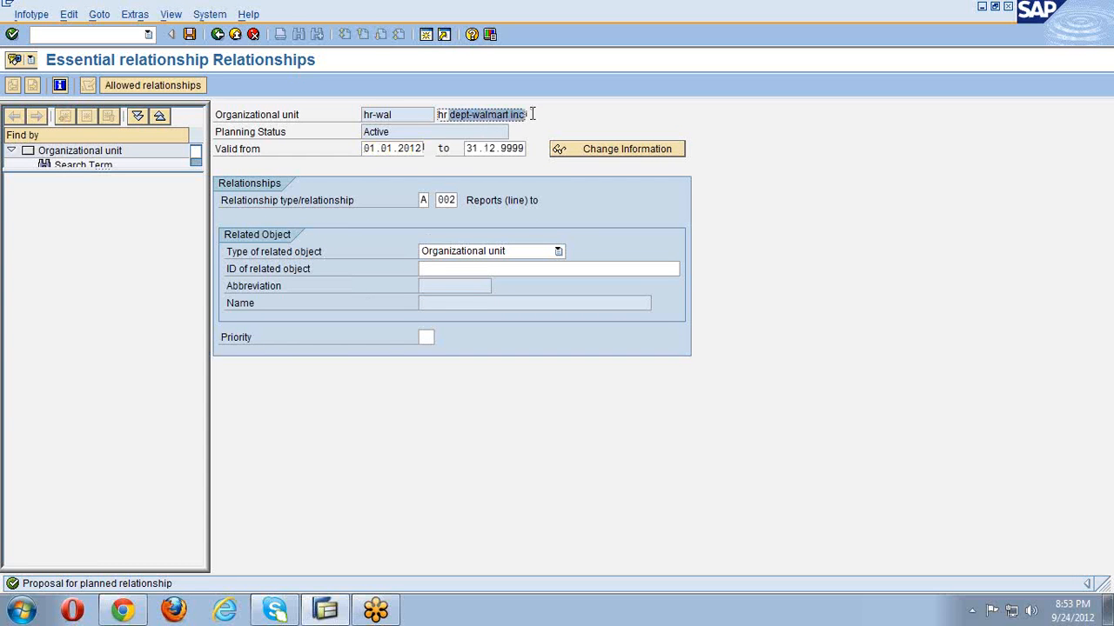
pyautogui.moveTo(470, 200); pyautogui.dragTo(555, 201)
pyautogui.click(555, 201)
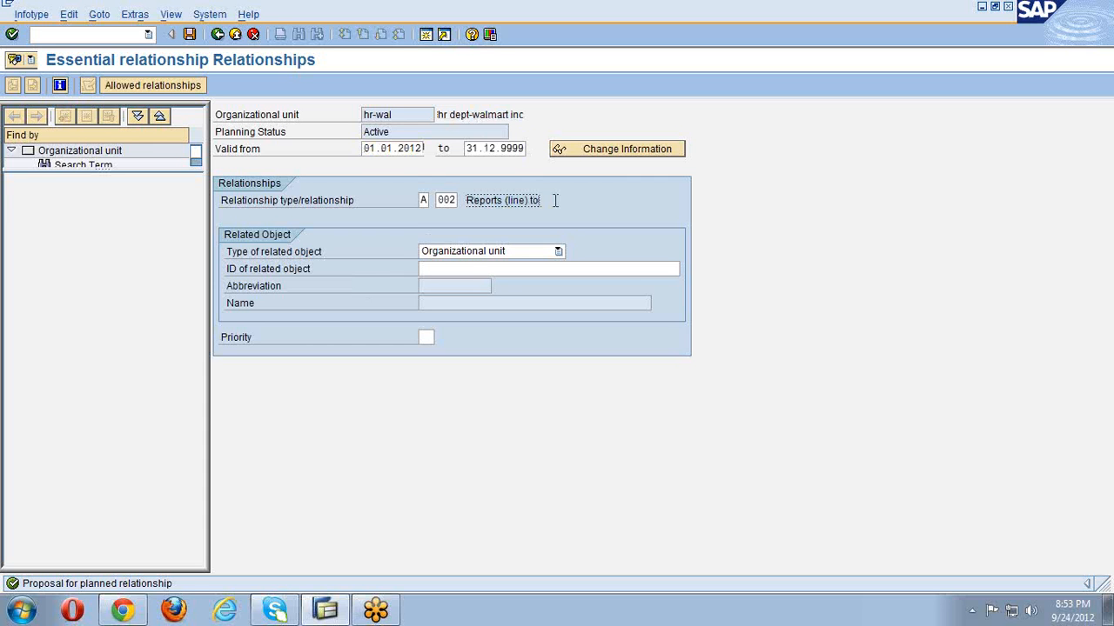
pyautogui.click(523, 268)
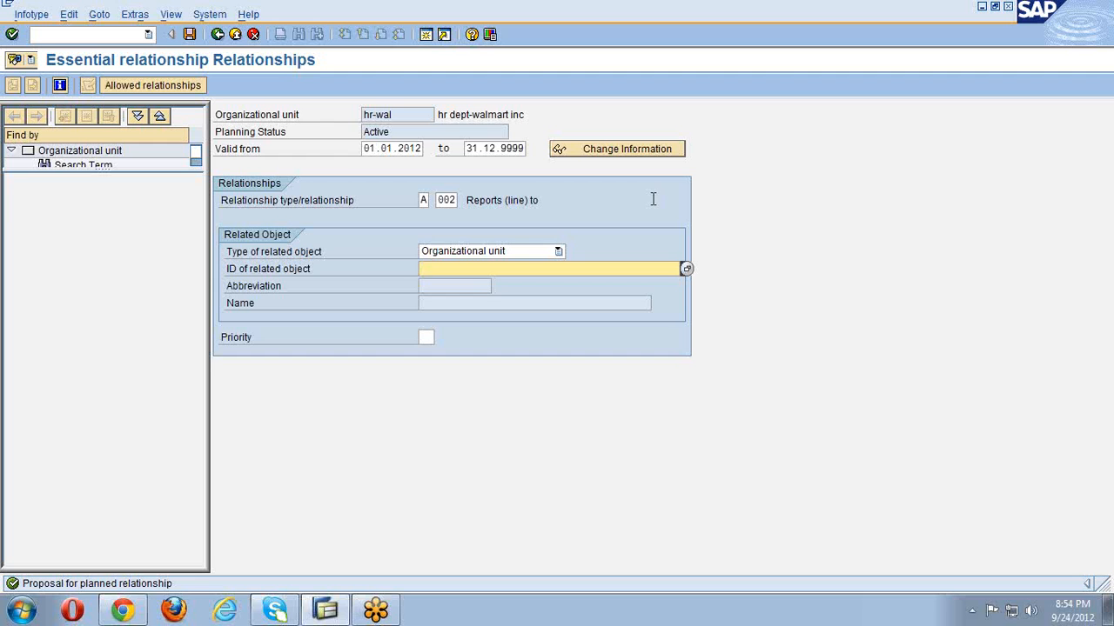
# - Look up 'wal' and pick walmart inc (50006130) as hr-wal's Reports (line) to unit
pyautogui.write('wal')
pyautogui.press('Return')
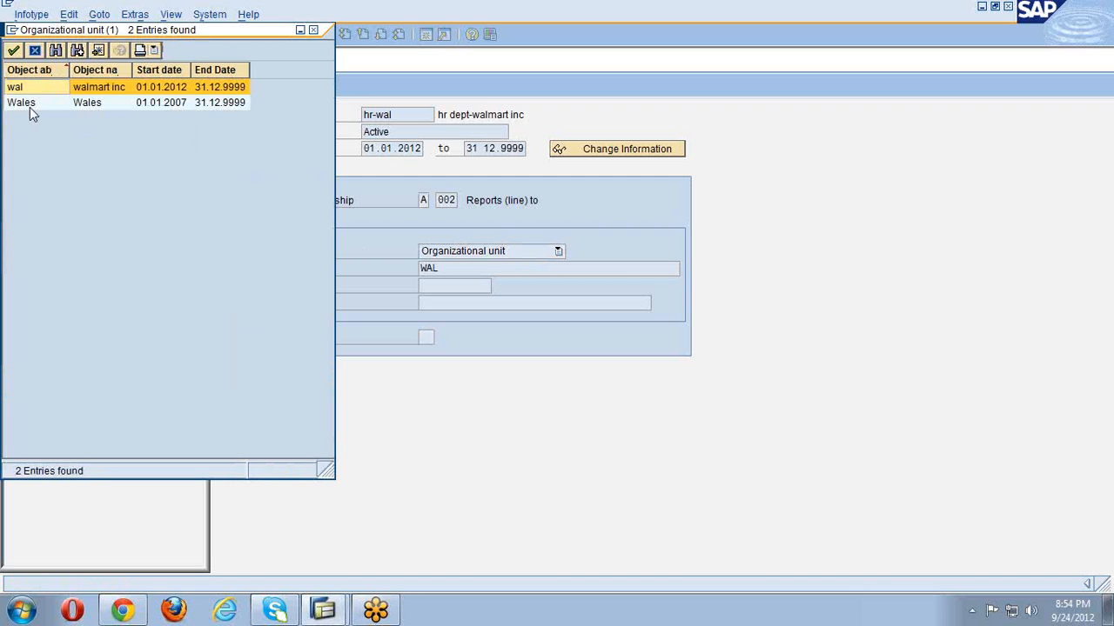
pyautogui.doubleClick(103, 90)
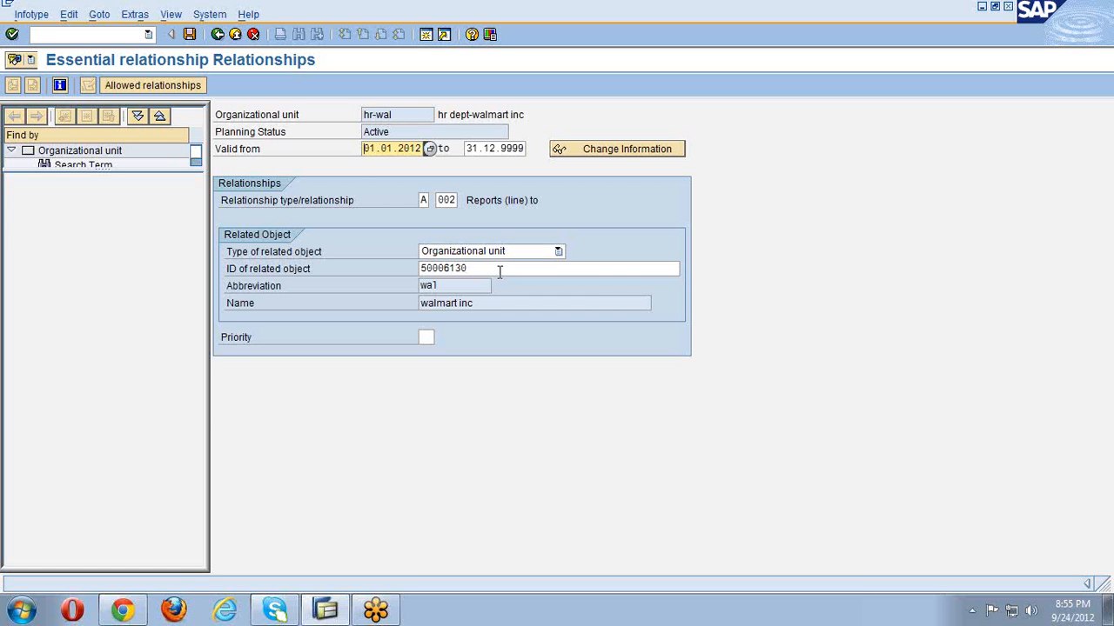
pyautogui.click(500, 269)
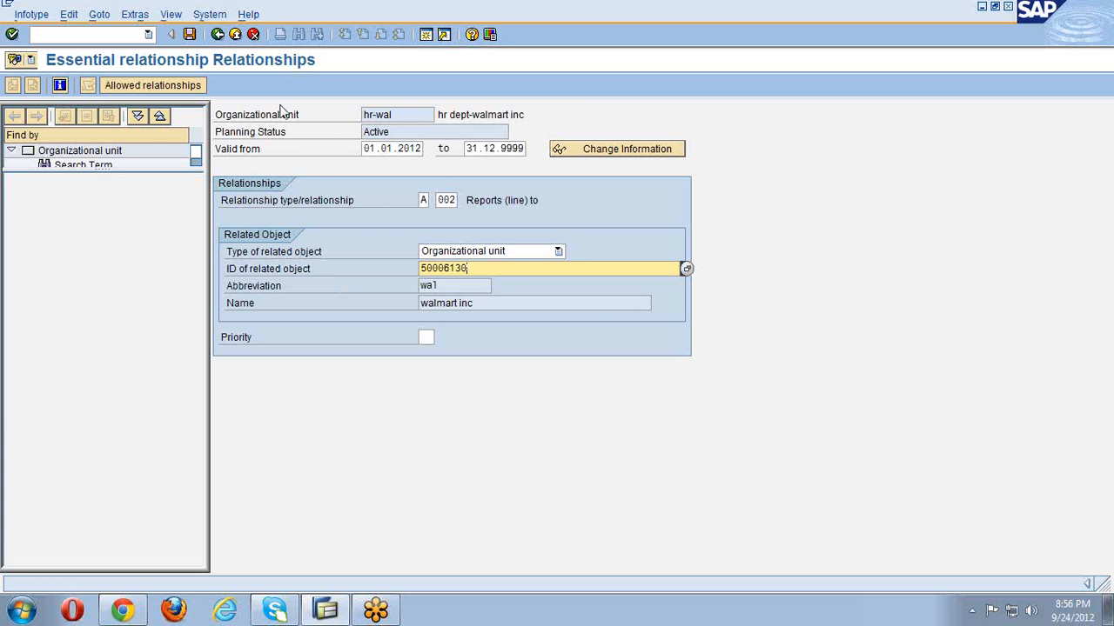
# - Exit the relationship entry, answering Yes to save hr dept-walmart inc as 50006131
pyautogui.click(218, 35)
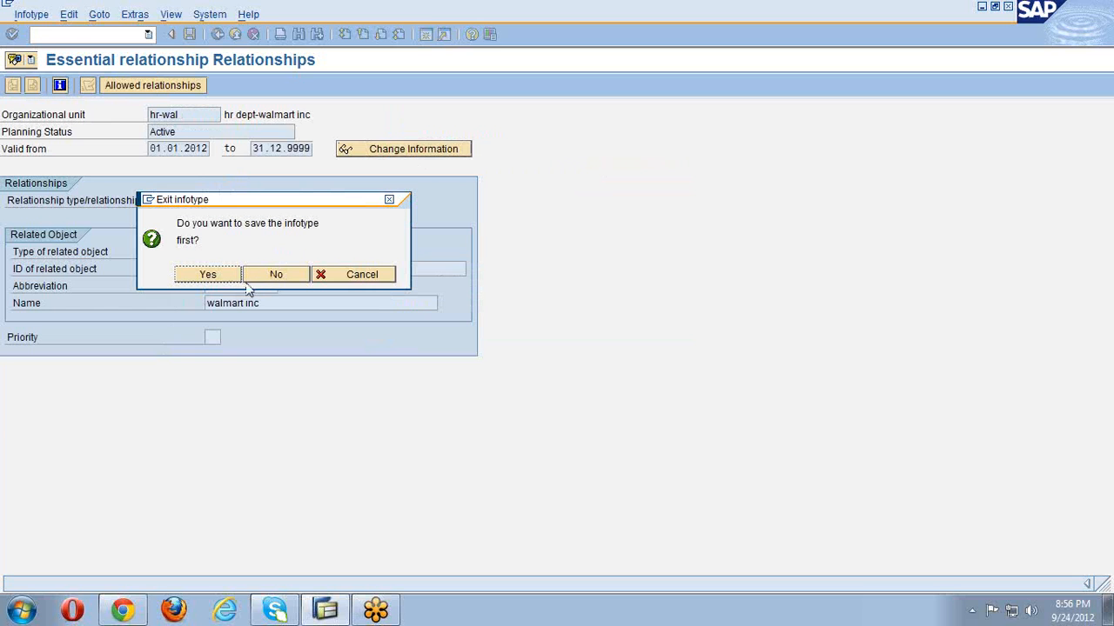
pyautogui.click(209, 277)
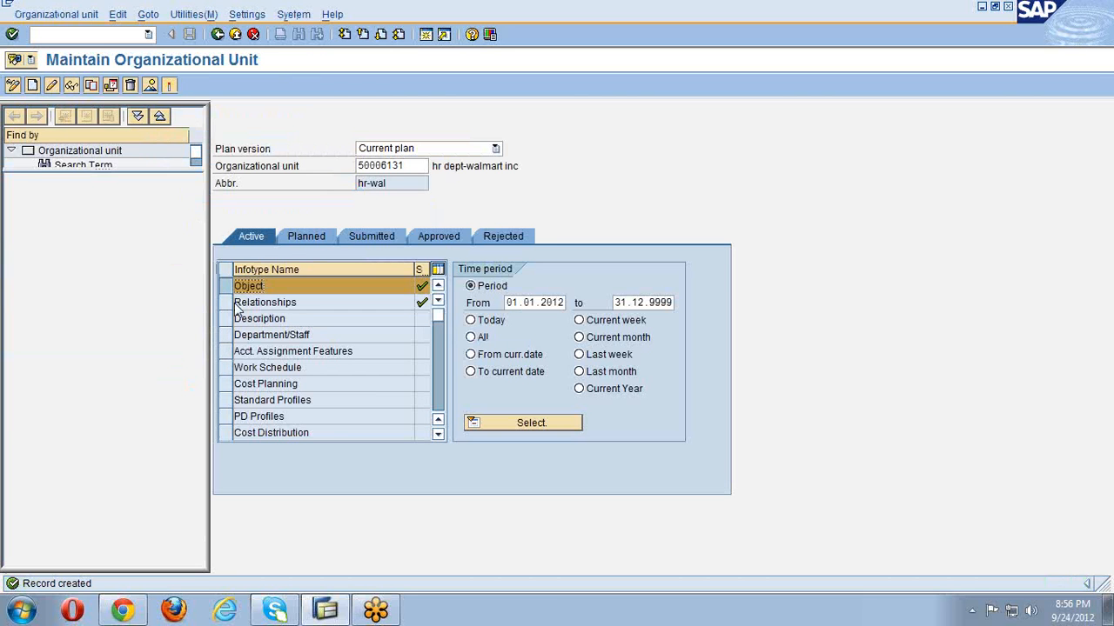
# - Replace the unit number with 'wal' and reload walmart inc (50006130) from the F4 list
pyautogui.click(225, 288)
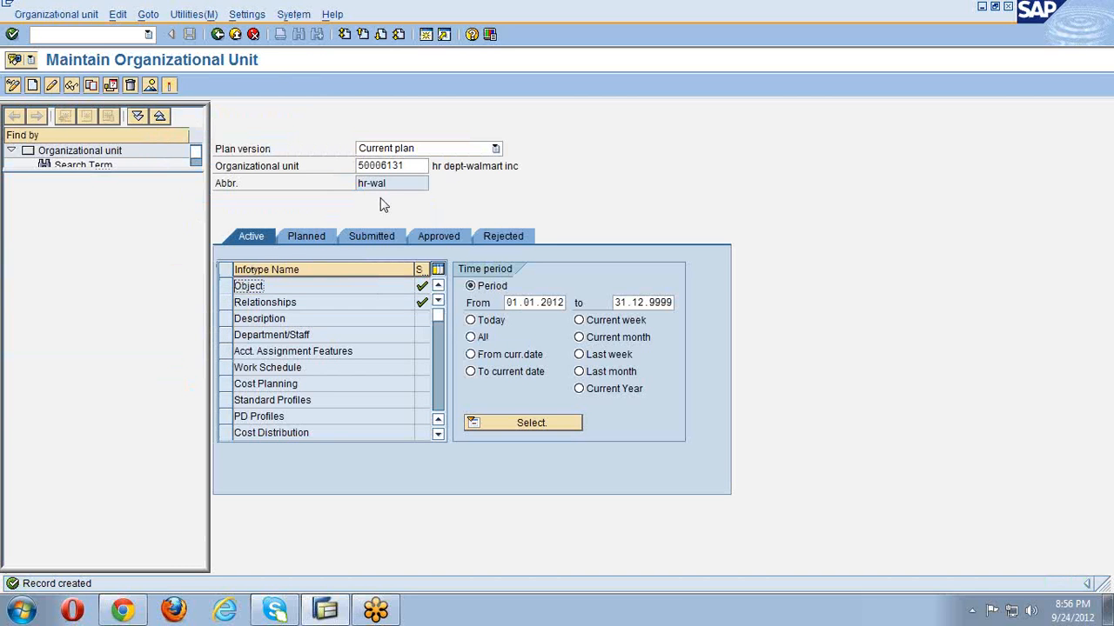
pyautogui.doubleClick(408, 168)
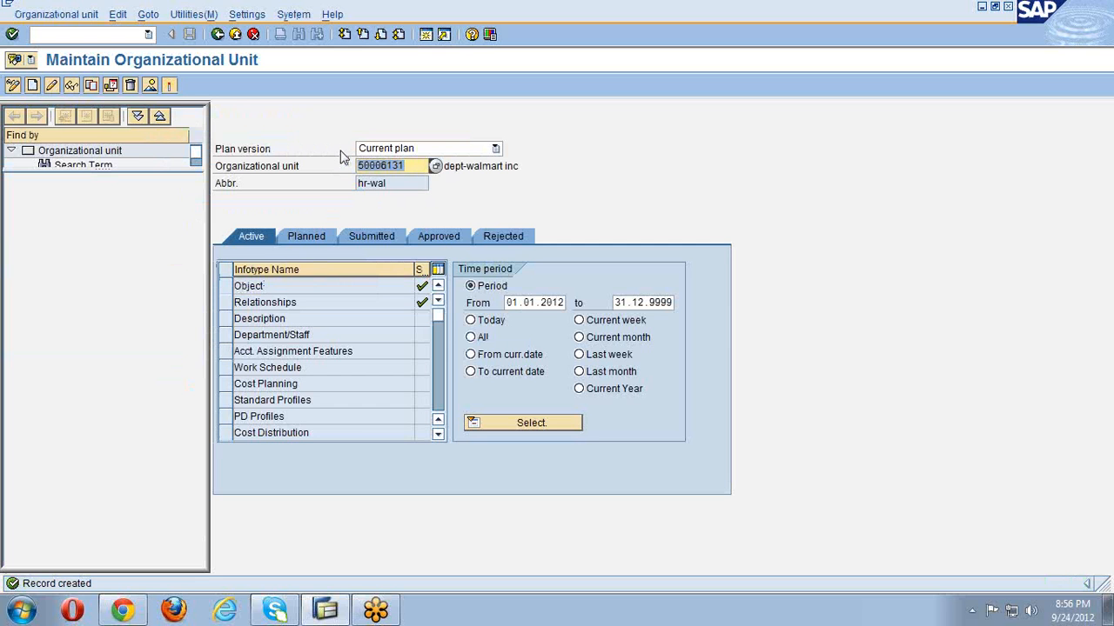
pyautogui.press('BackSpace')
pyautogui.write('wal')
pyautogui.press('Return')
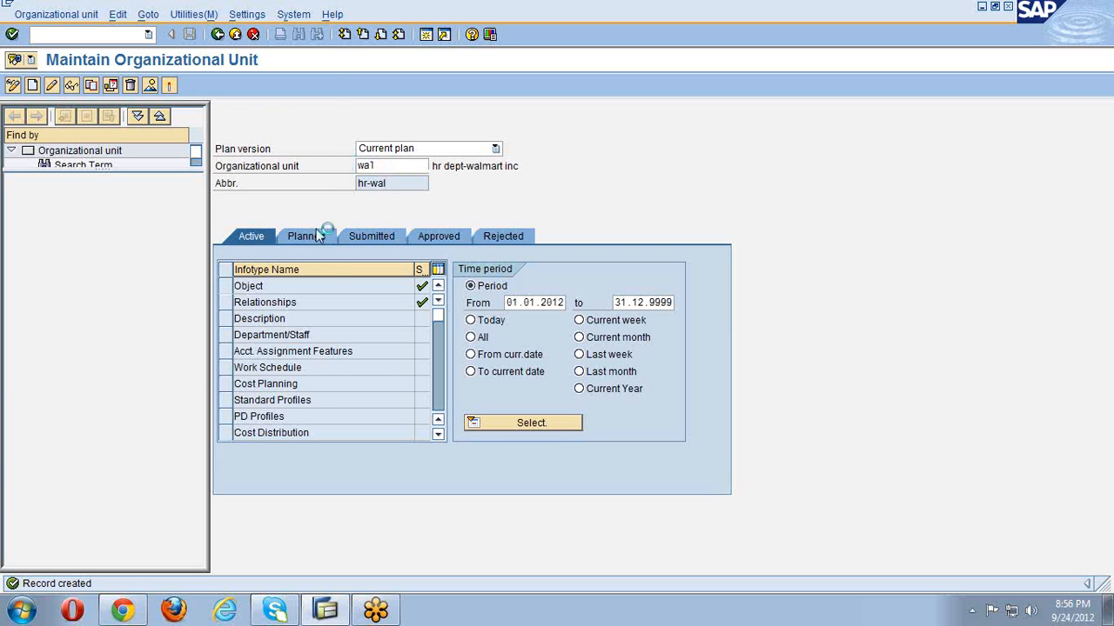
pyautogui.press('F4')
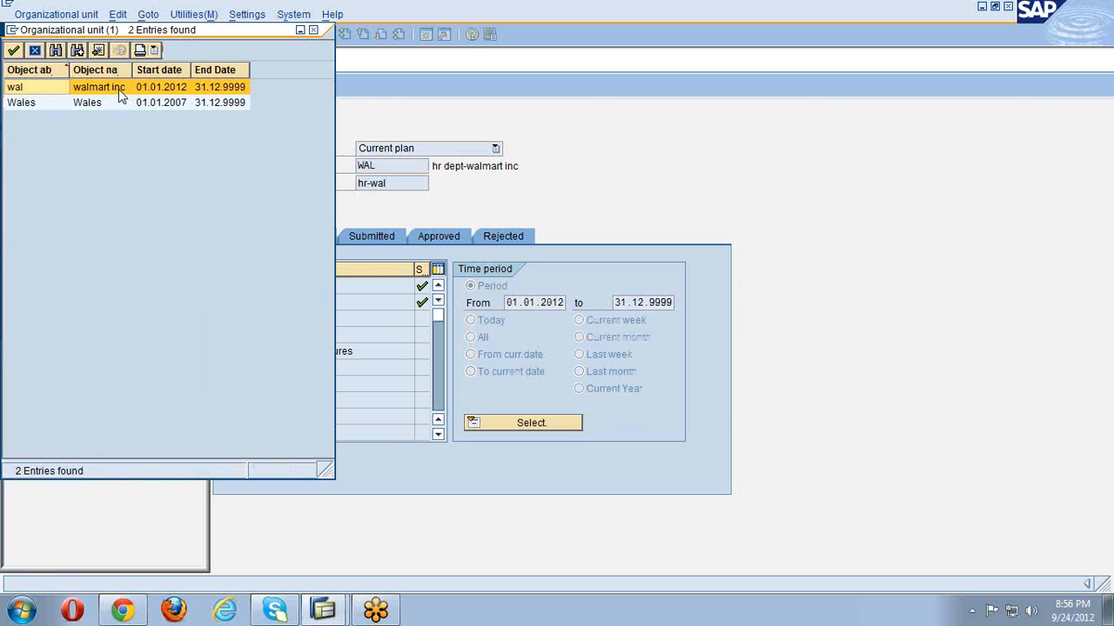
pyautogui.click(119, 90)
pyautogui.doubleClick(119, 93)
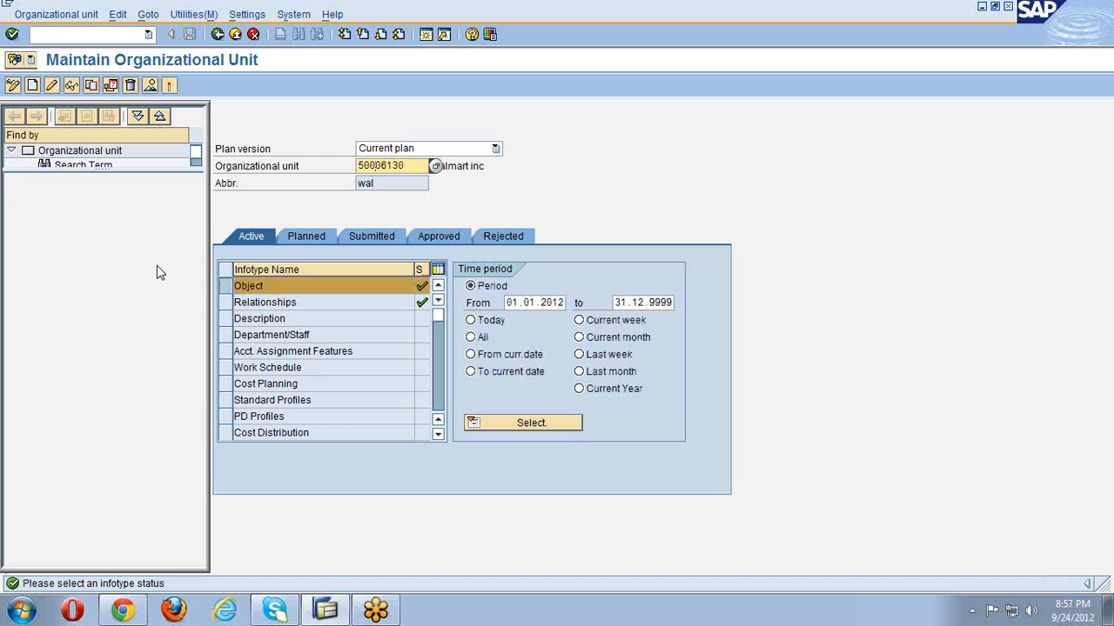
pyautogui.click(234, 290)
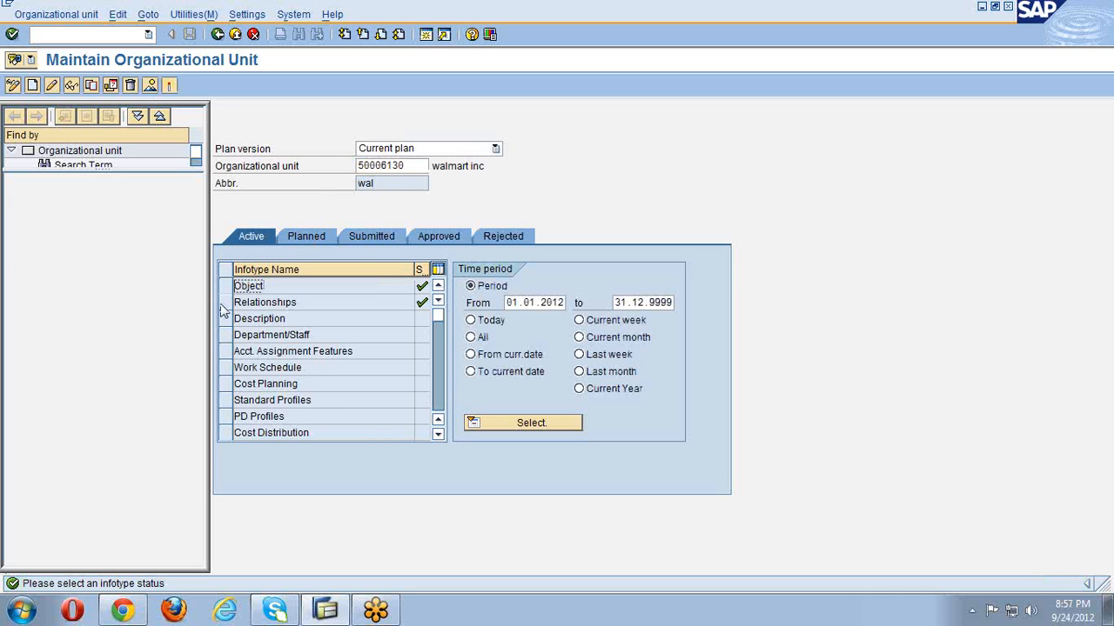
pyautogui.click(225, 303)
pyautogui.click(52, 88)
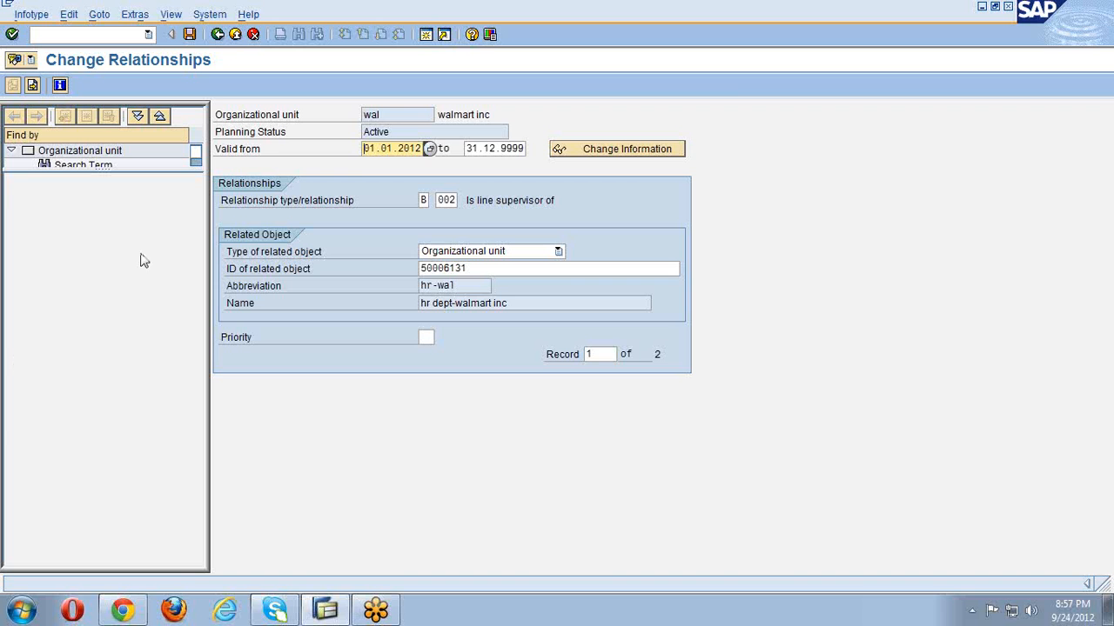
pyautogui.click(217, 34)
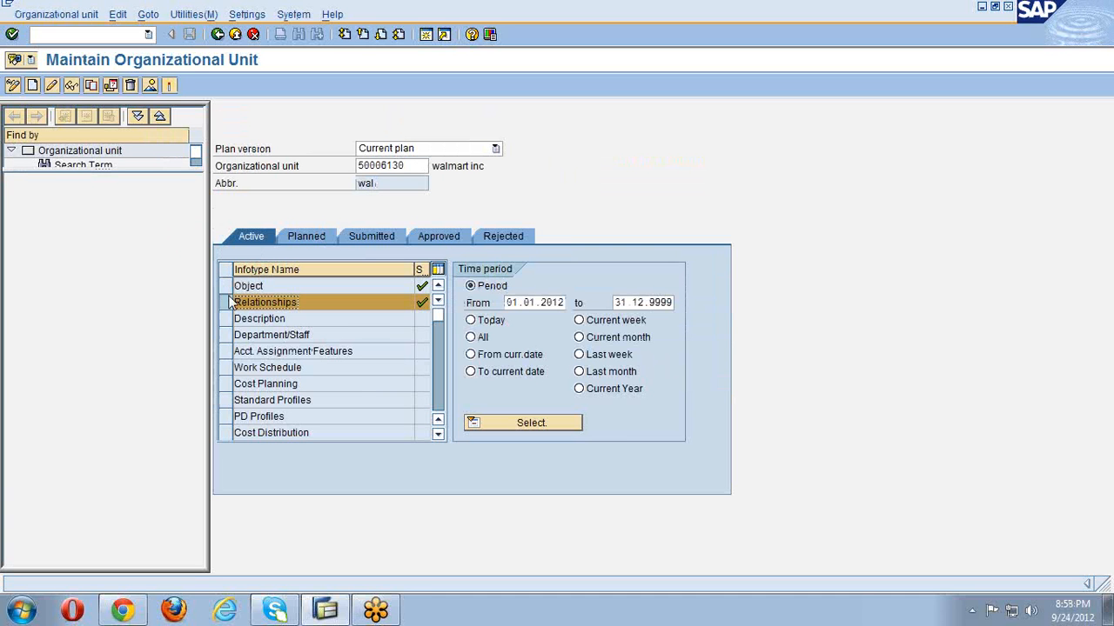
# - Clear the unit number and begin a new Object record with only the Object infotype selected
pyautogui.click(226, 303)
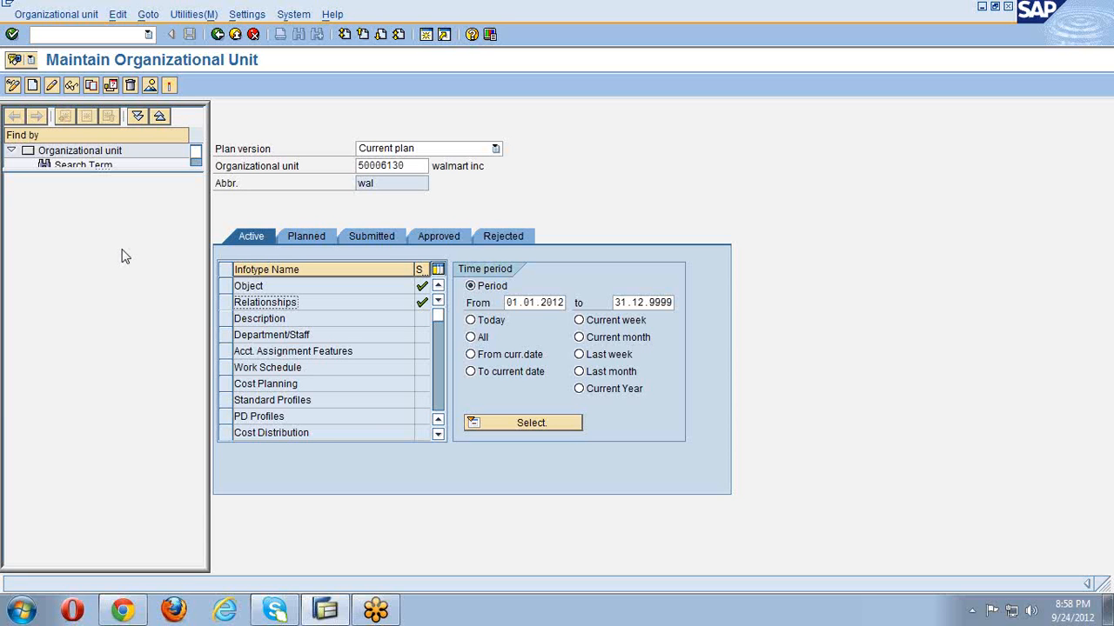
pyautogui.doubleClick(409, 166)
pyautogui.press('BackSpace')
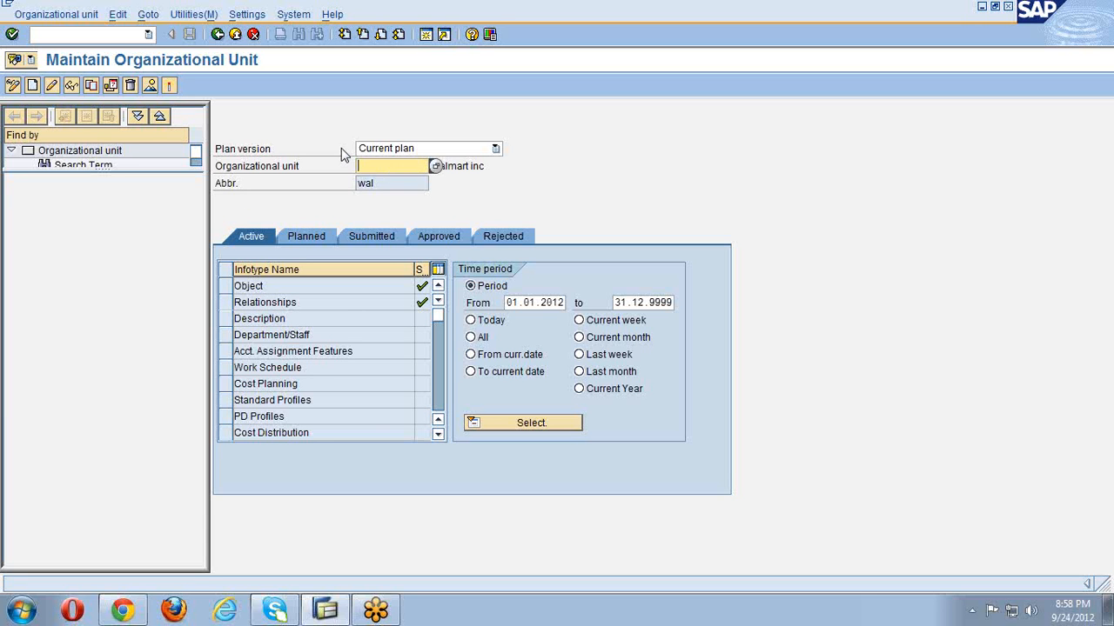
pyautogui.press('Return')
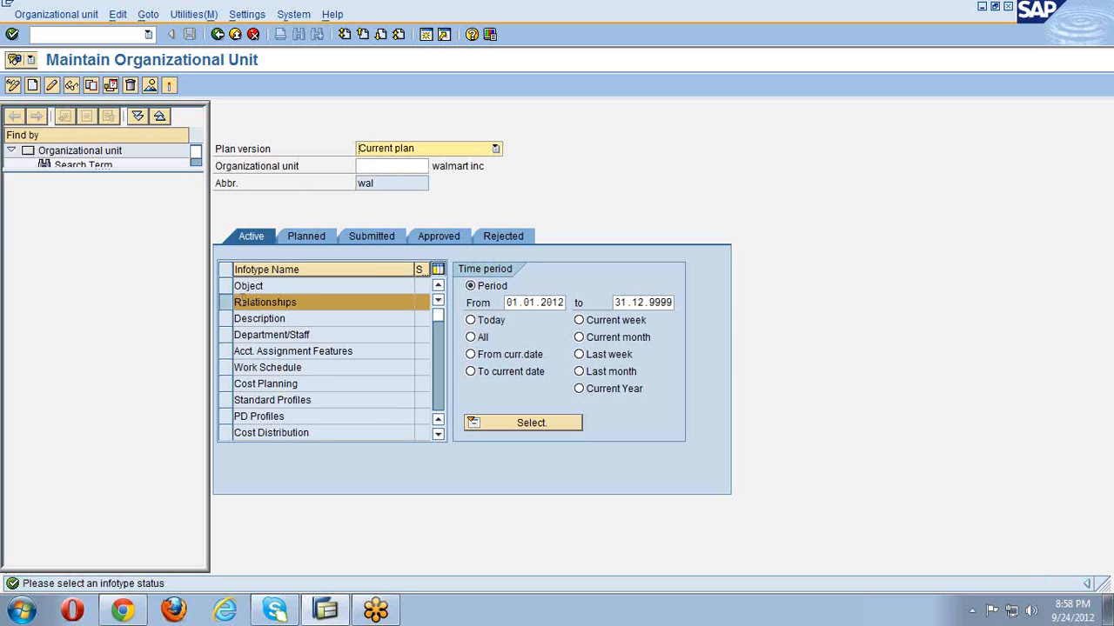
pyautogui.click(225, 302)
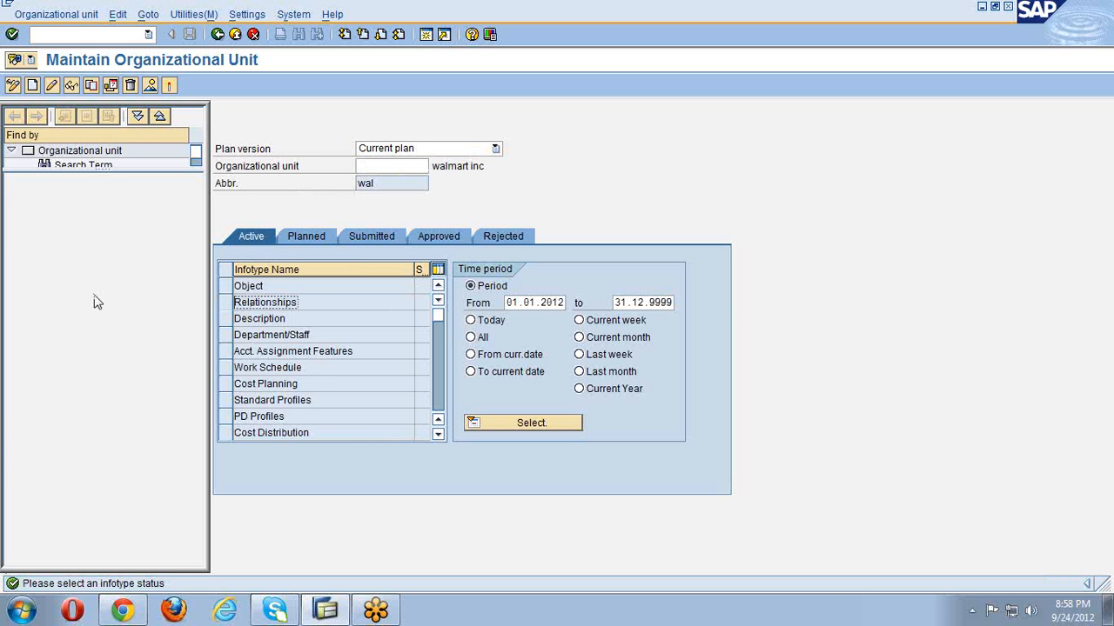
pyautogui.click(225, 291)
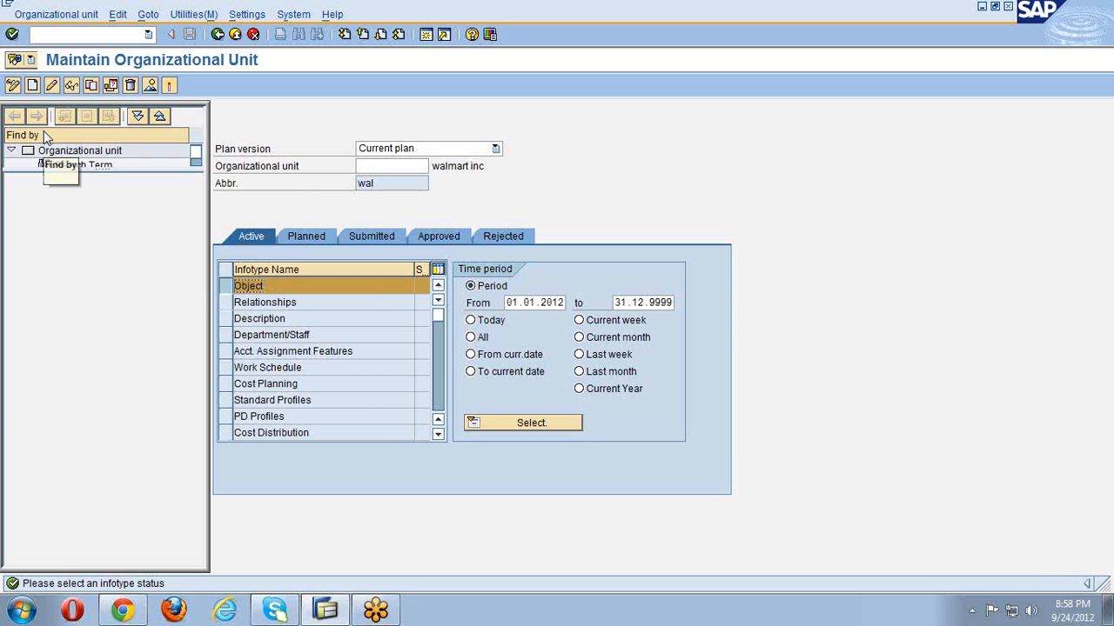
pyautogui.click(33, 86)
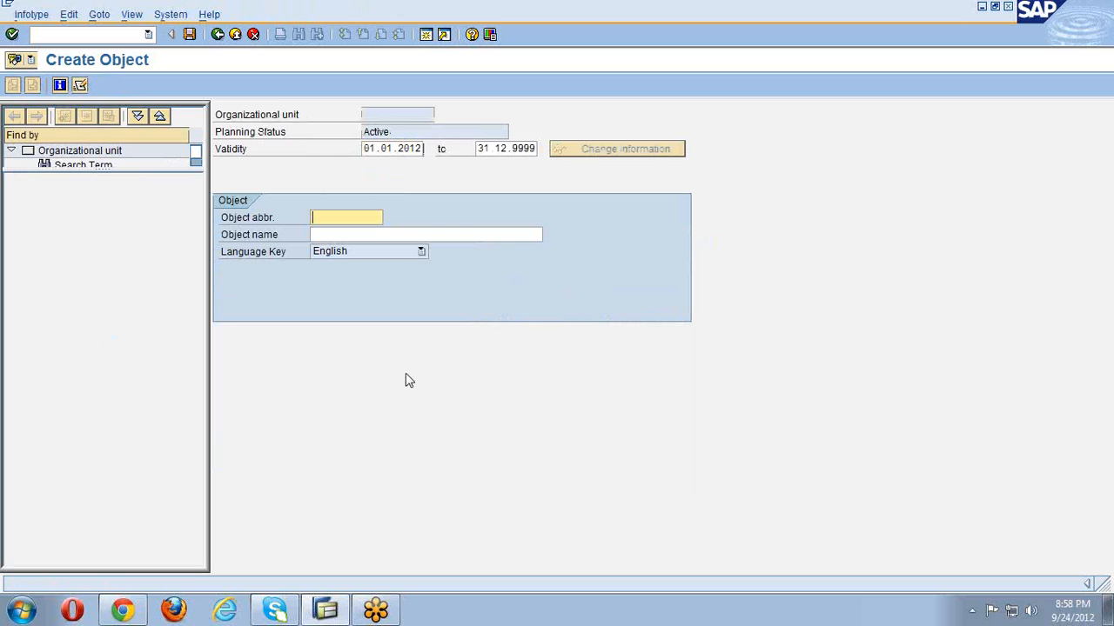
# - Enter abbreviation fin-wal and name 'finance dept-walmart inc', then save the unit
pyautogui.write('fin-wai')
pyautogui.press('Tab')
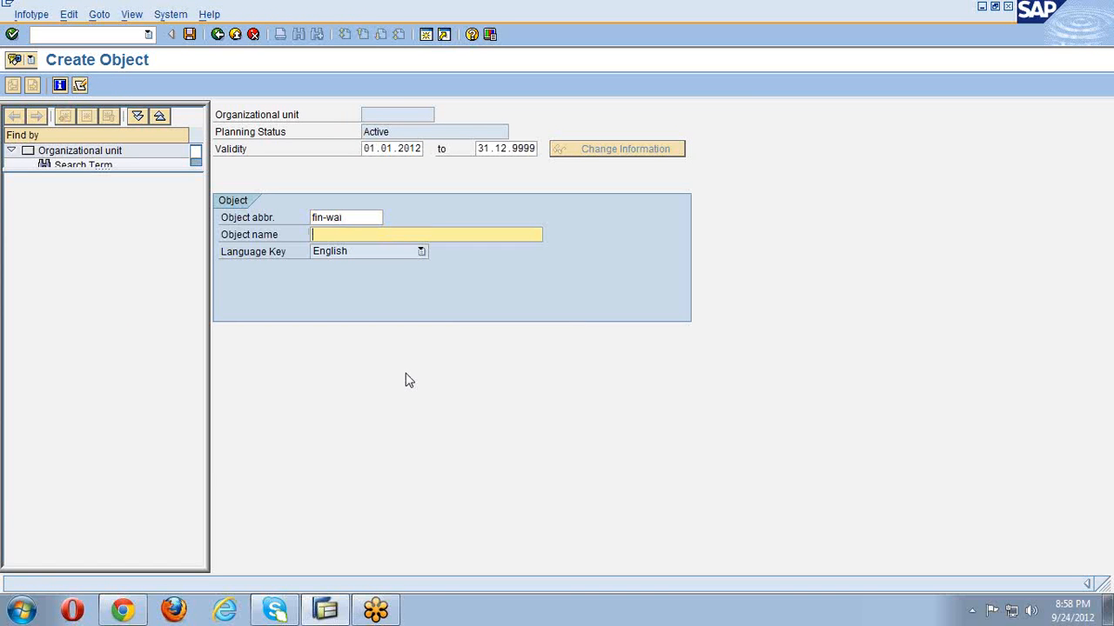
pyautogui.write('finance dept-walmart inc')
pyautogui.press('Return')
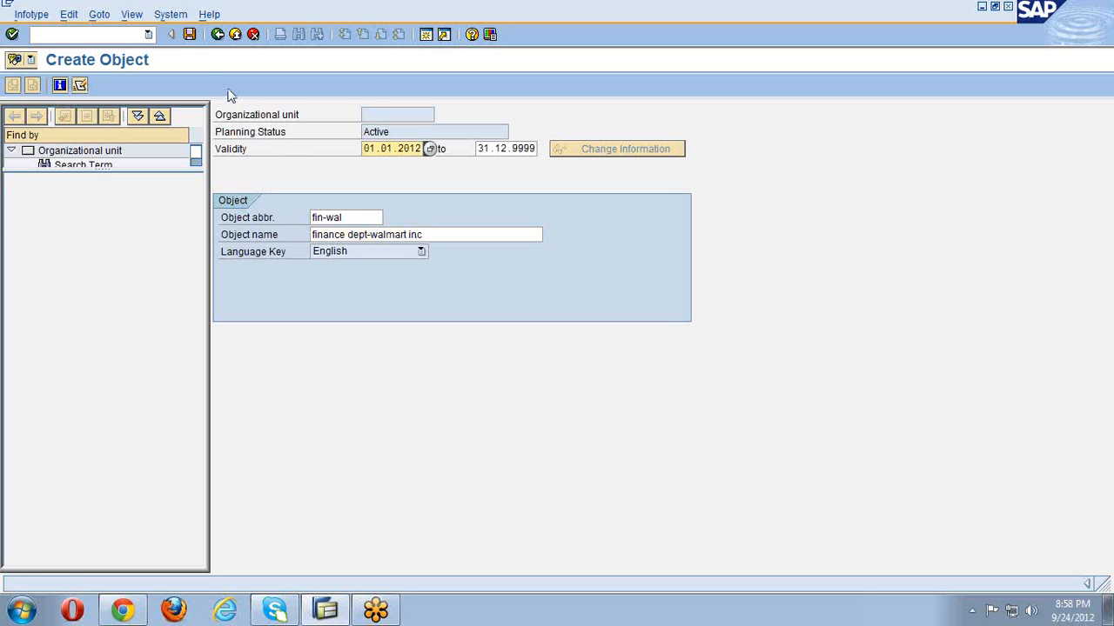
pyautogui.click(189, 35)
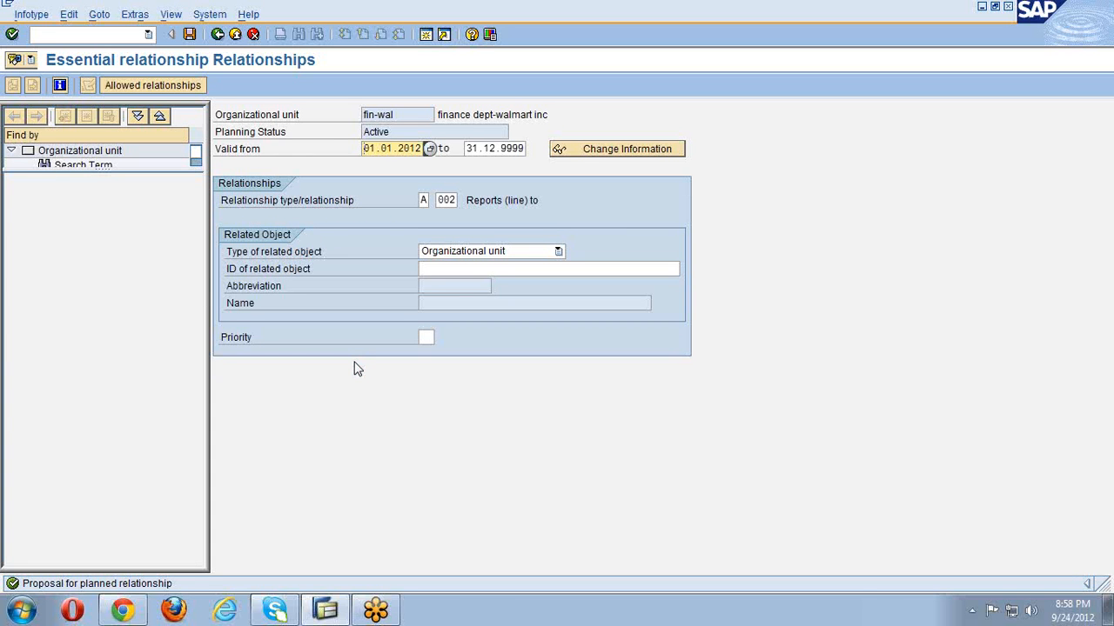
# - Set the related object to walmart inc via a 'wal' lookup and save the relationship
pyautogui.click(508, 270)
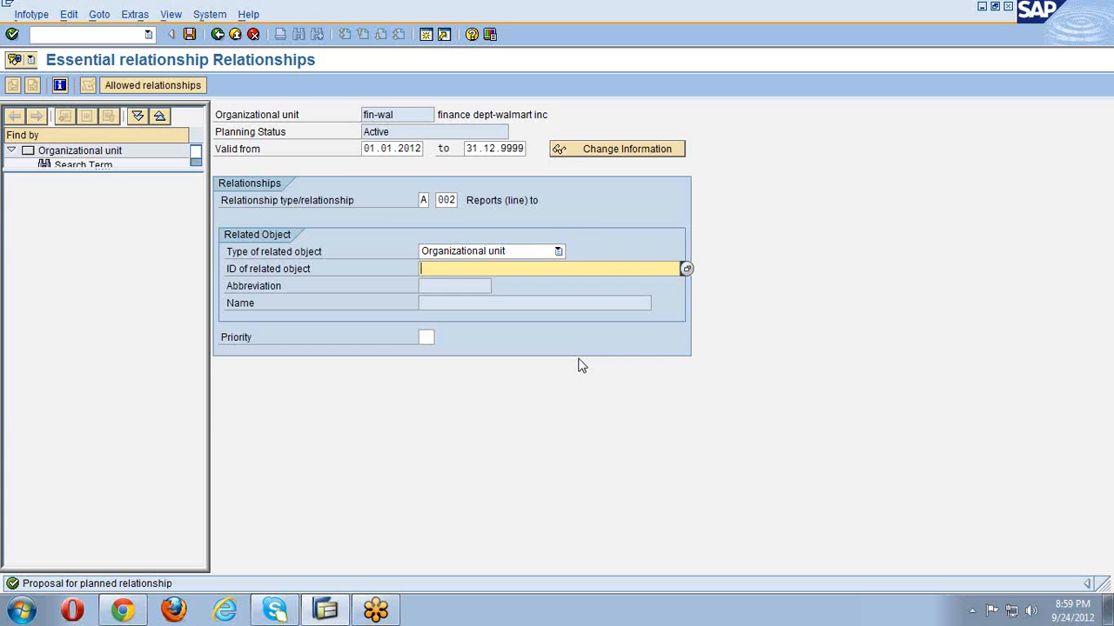
pyautogui.write('wal')
pyautogui.press('Return')
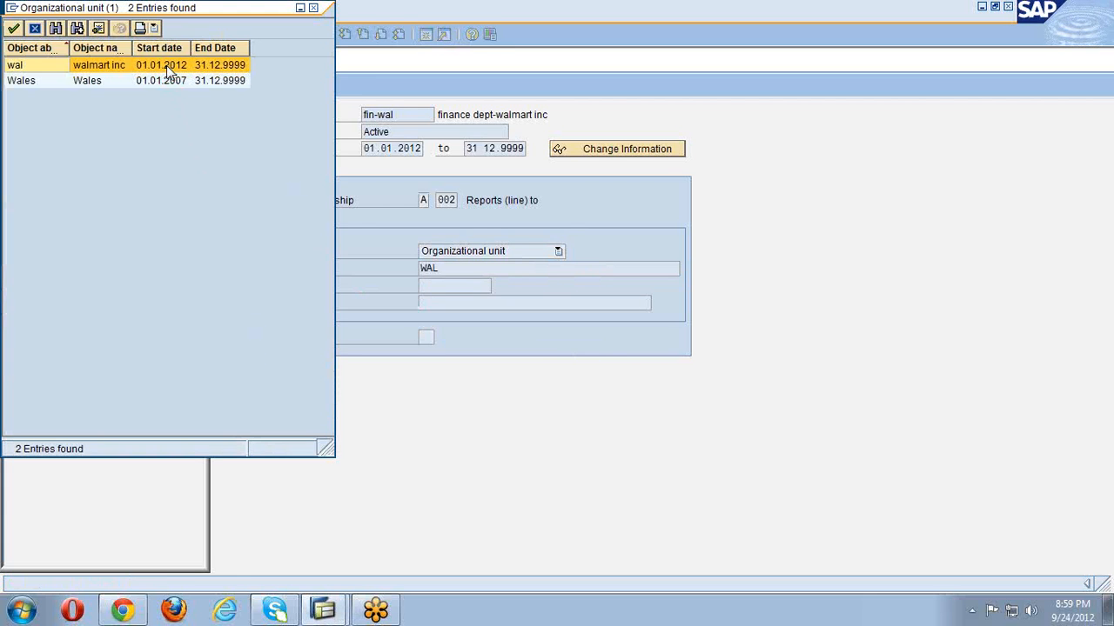
pyautogui.doubleClick(169, 68)
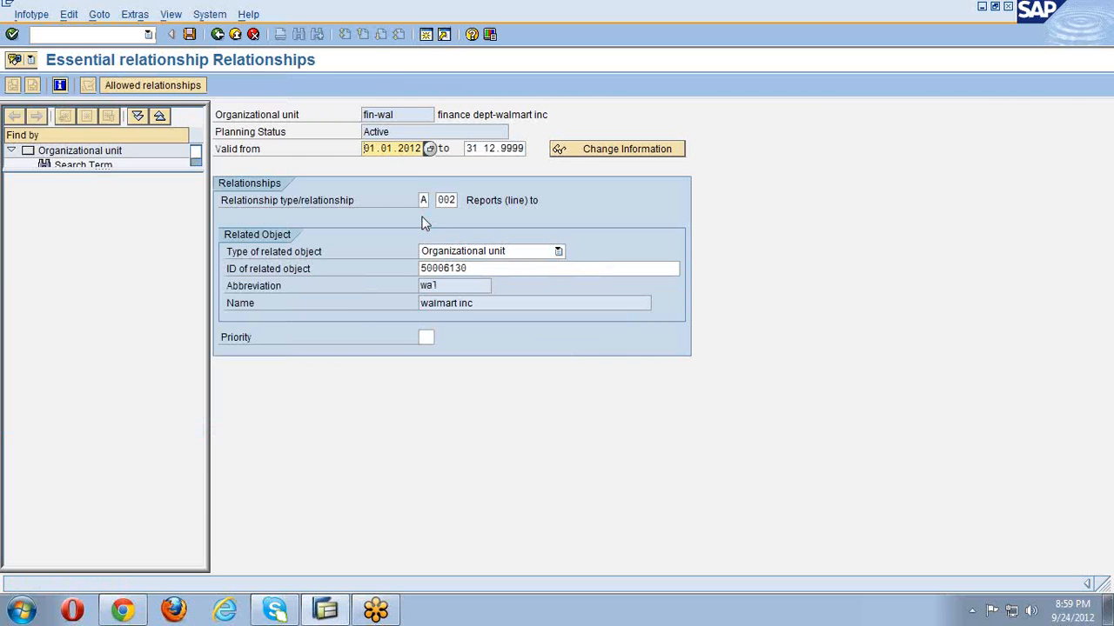
pyautogui.click(190, 34)
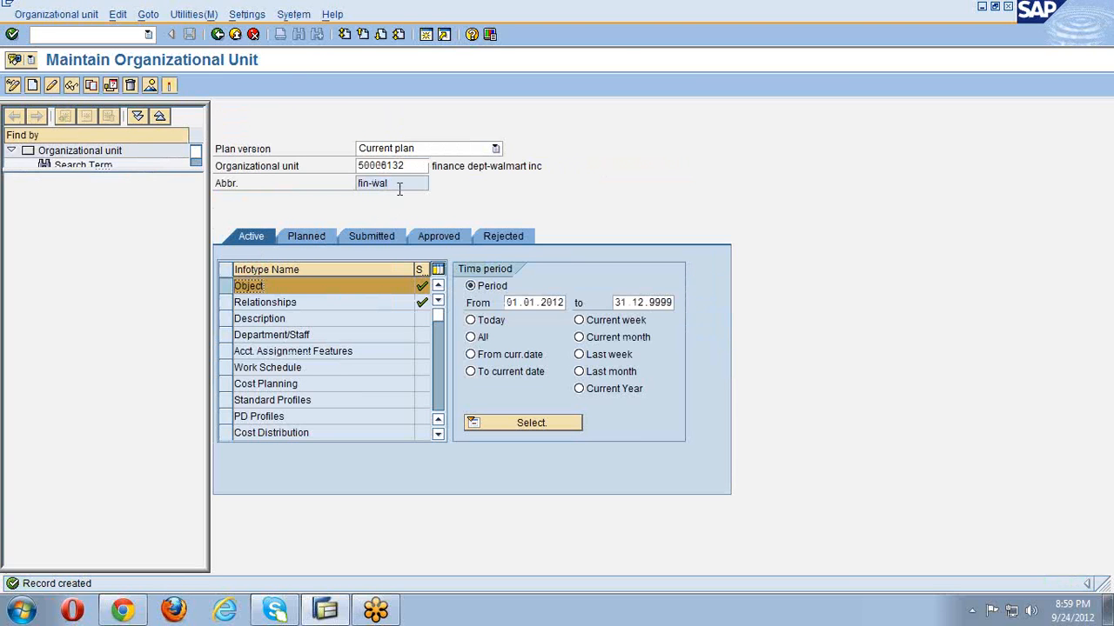
# - Go back to SAP Easy Access and launch PPOM_OLD - Change under Simple Maintenance
pyautogui.moveTo(409, 167); pyautogui.dragTo(348, 168)
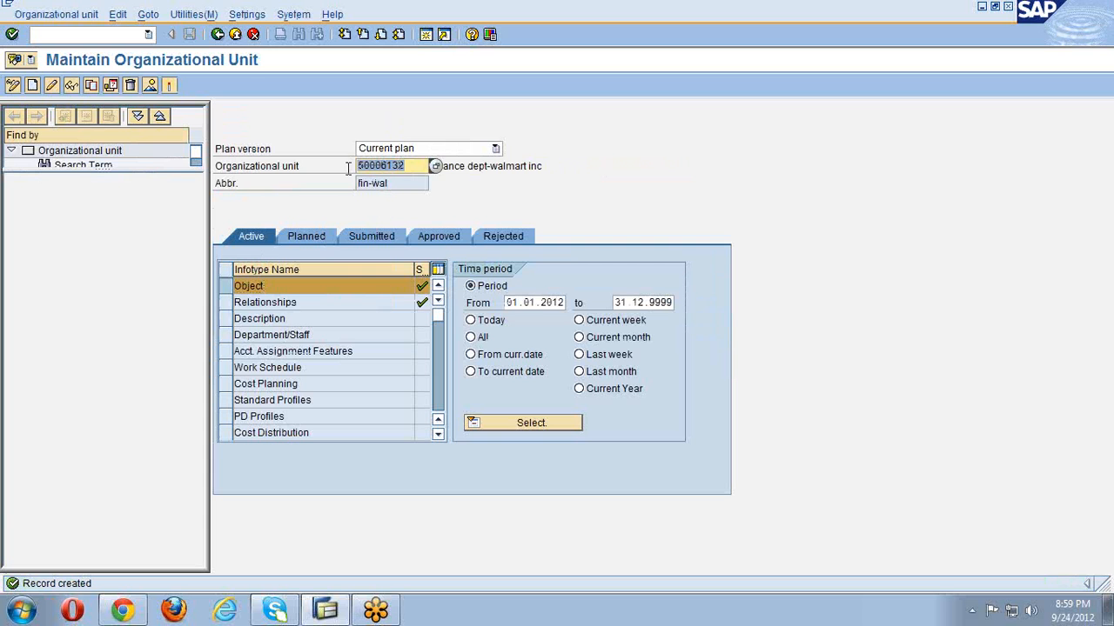
pyautogui.click(218, 36)
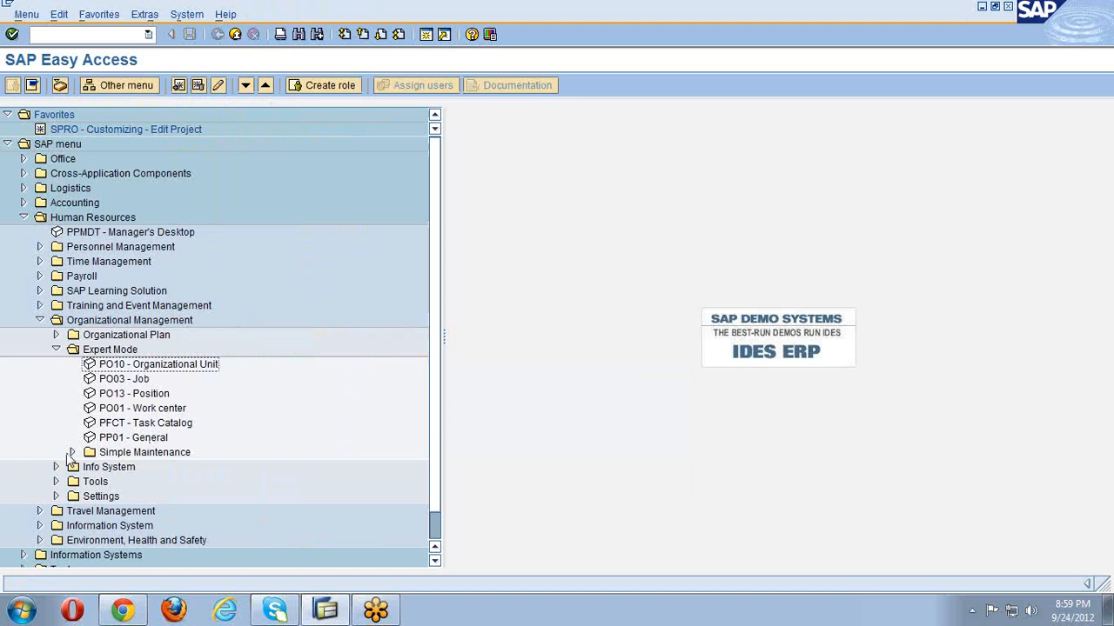
pyautogui.click(71, 453)
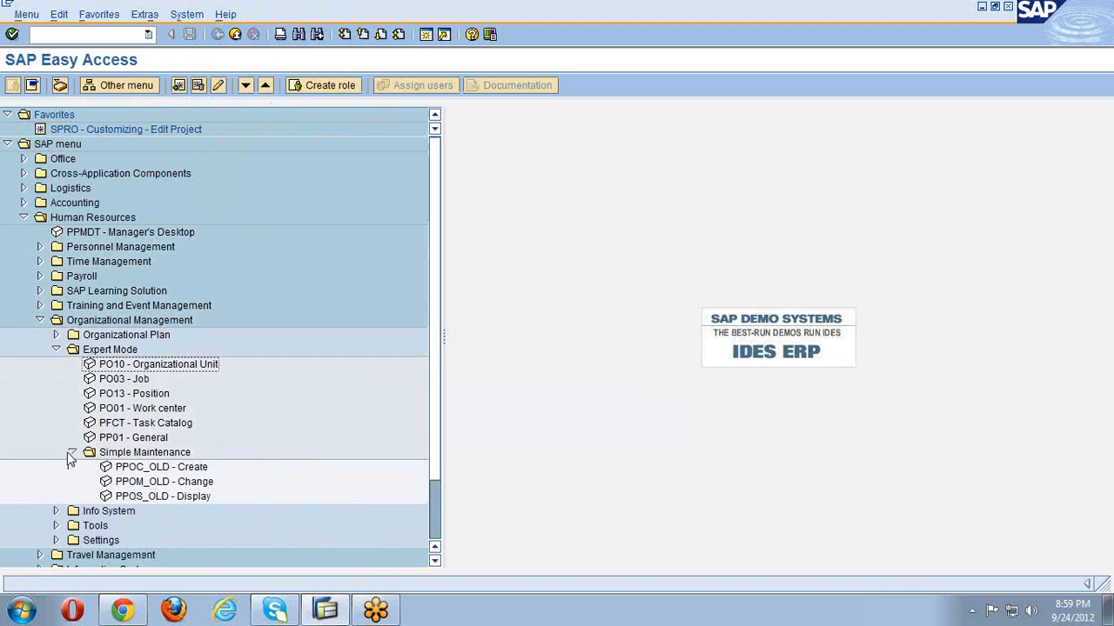
pyautogui.doubleClick(148, 483)
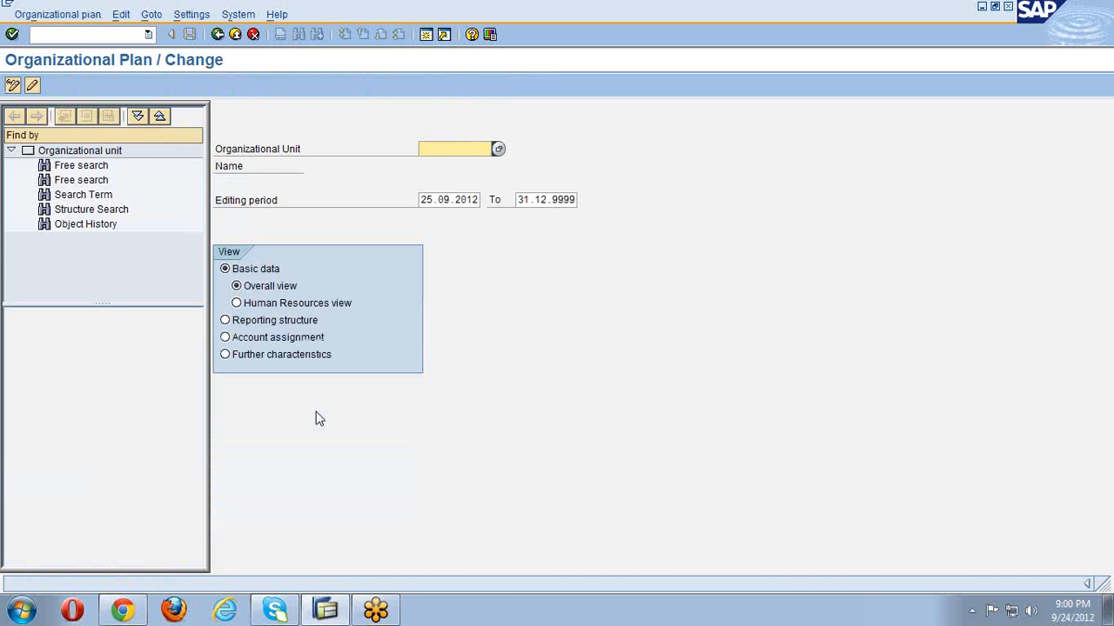
# - Set the period start to 01.01.2012, then search 'wal' and pick walmart inc from the hits
pyautogui.click(421, 199)
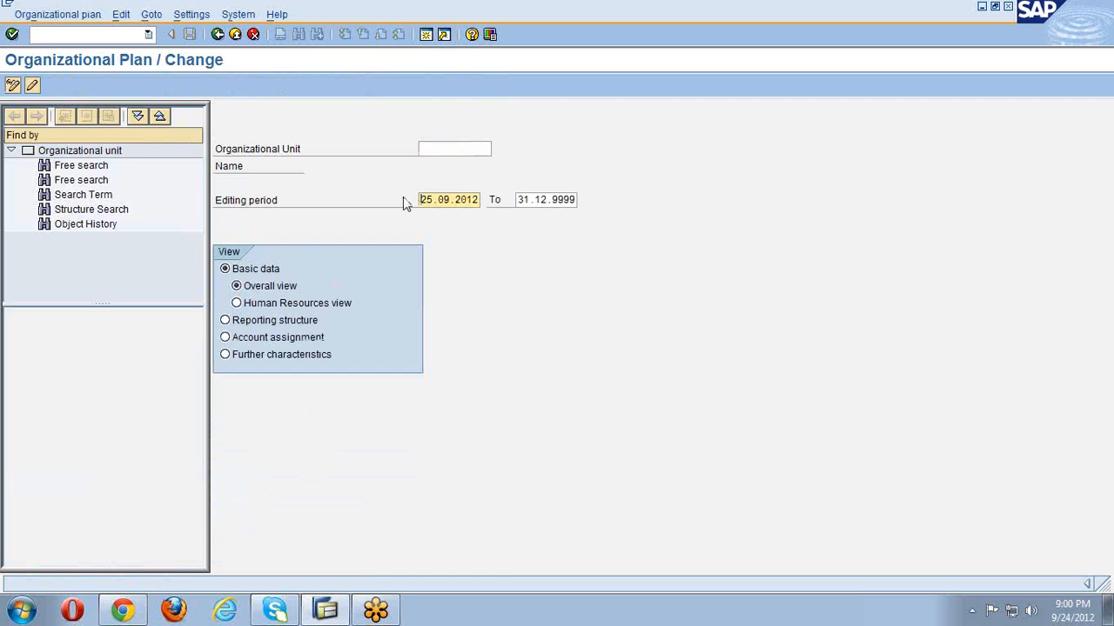
pyautogui.press('Delete')
pyautogui.press('Delete')
pyautogui.press('Delete')
pyautogui.press('Delete')
pyautogui.press('Delete')
pyautogui.press('Delete')
pyautogui.press('Delete')
pyautogui.write('01.01.2012')
pyautogui.click(421, 150)
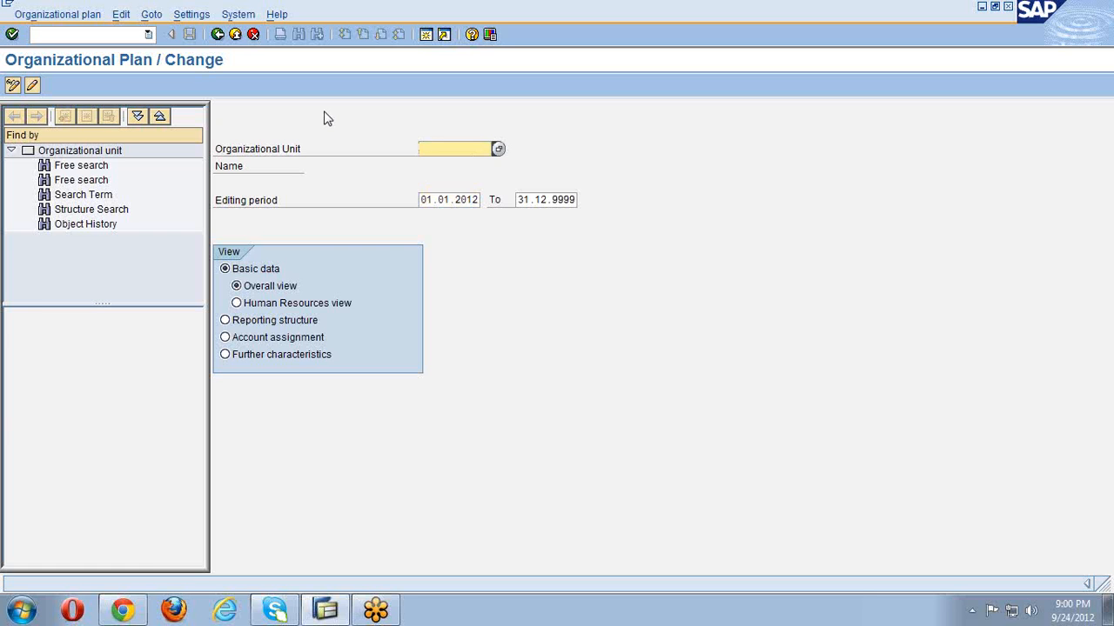
pyautogui.write('wa1')
pyautogui.press('Return')
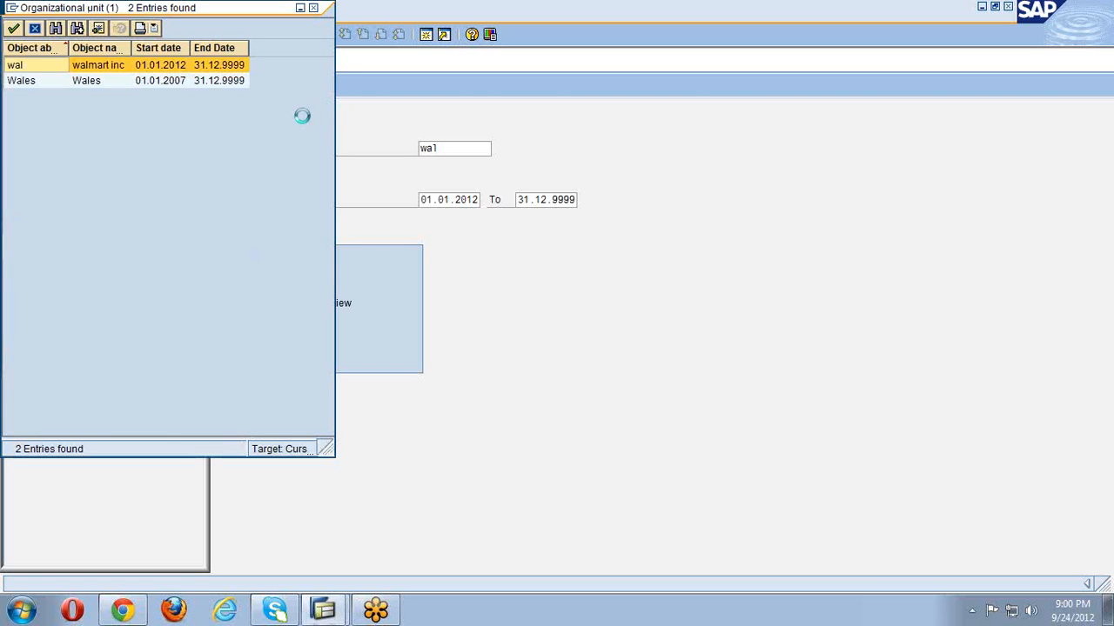
pyautogui.doubleClick(184, 65)
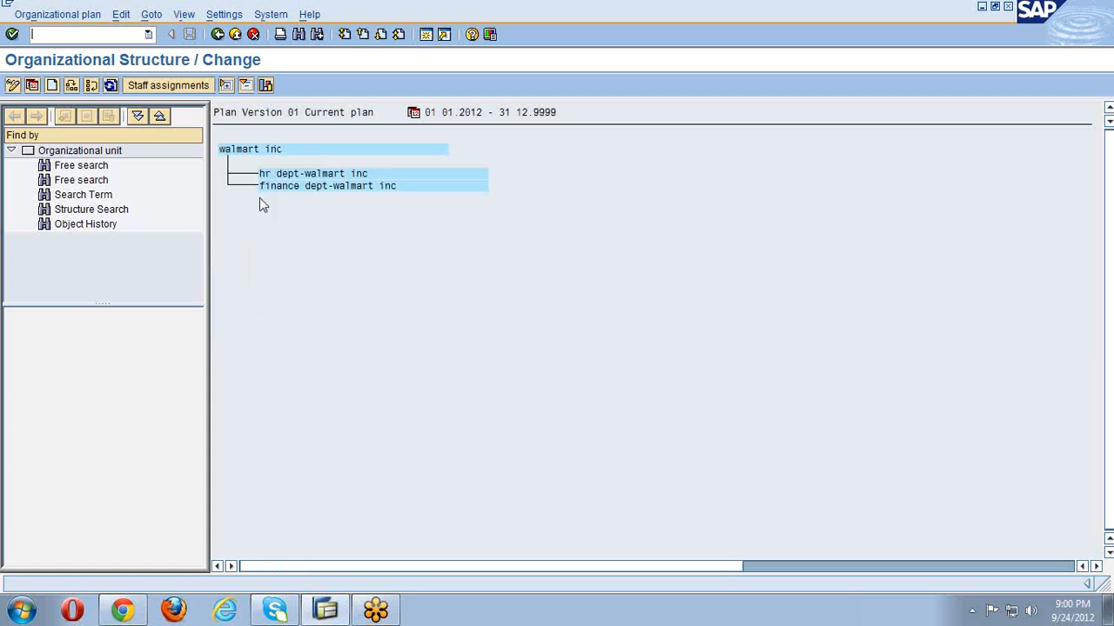
pyautogui.click(265, 86)
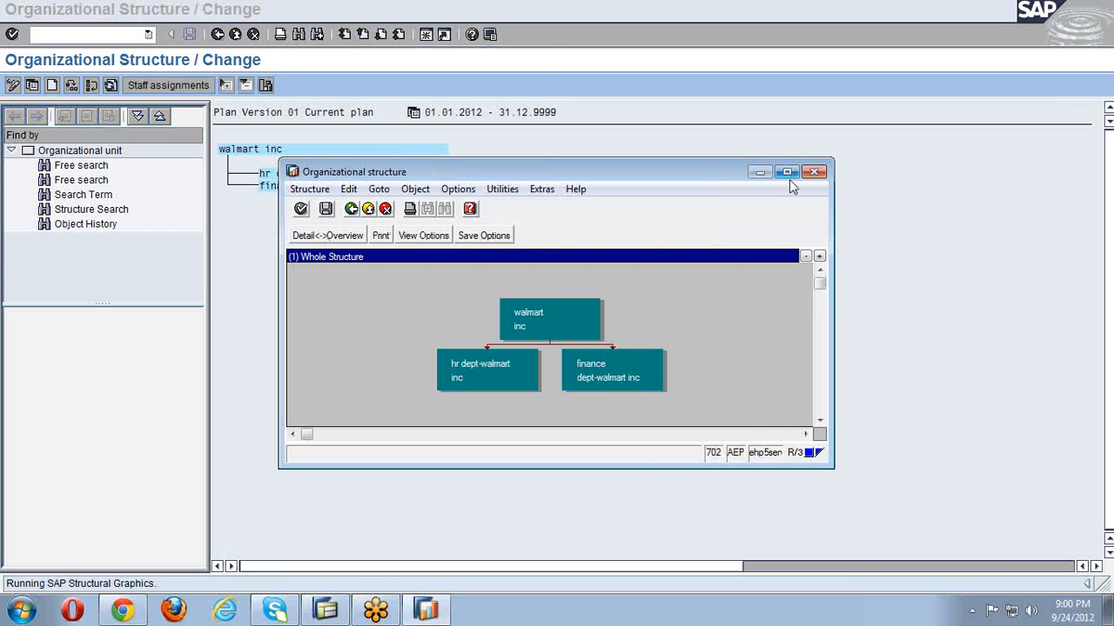
pyautogui.click(788, 173)
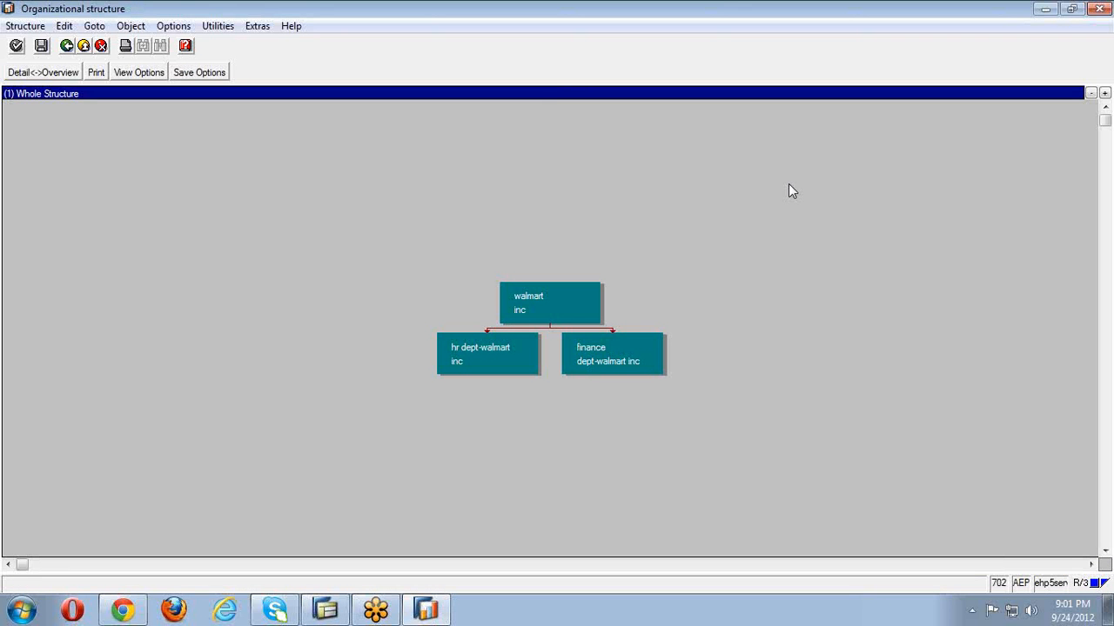
pyautogui.click(1093, 8)
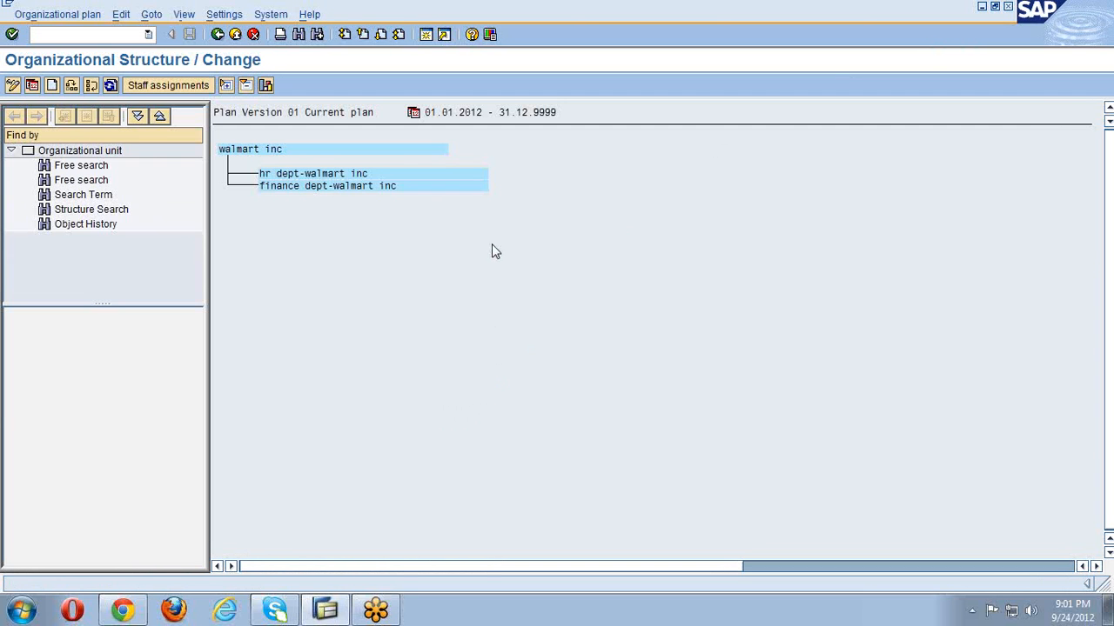
# - Back out to SAP Easy Access and launch PO10 - Organizational Unit from Expert Mode
pyautogui.click(217, 34)
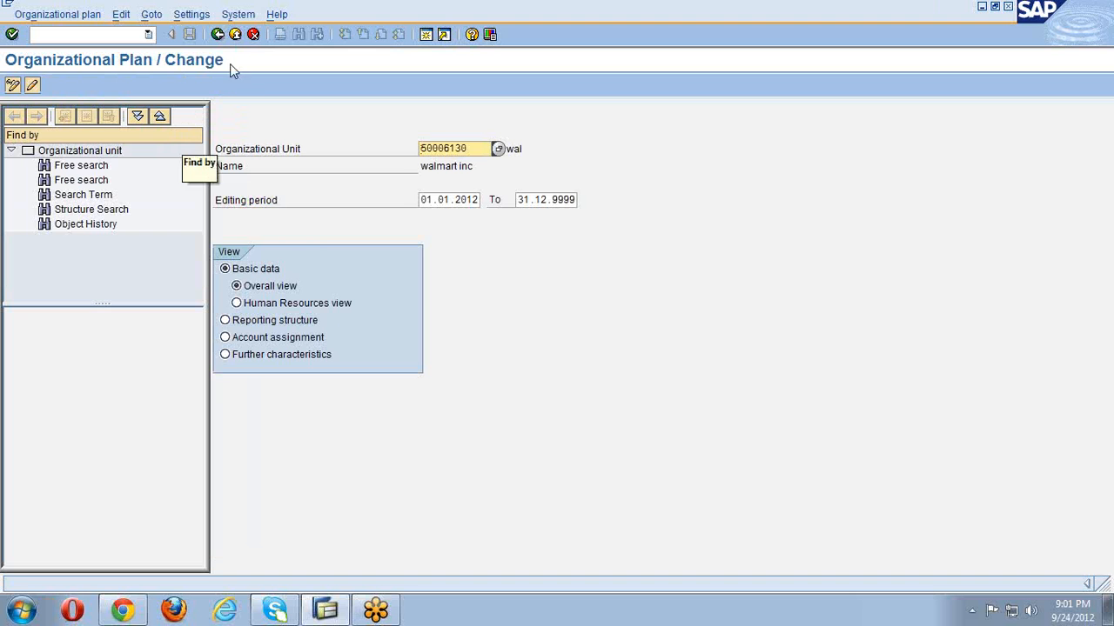
pyautogui.click(217, 34)
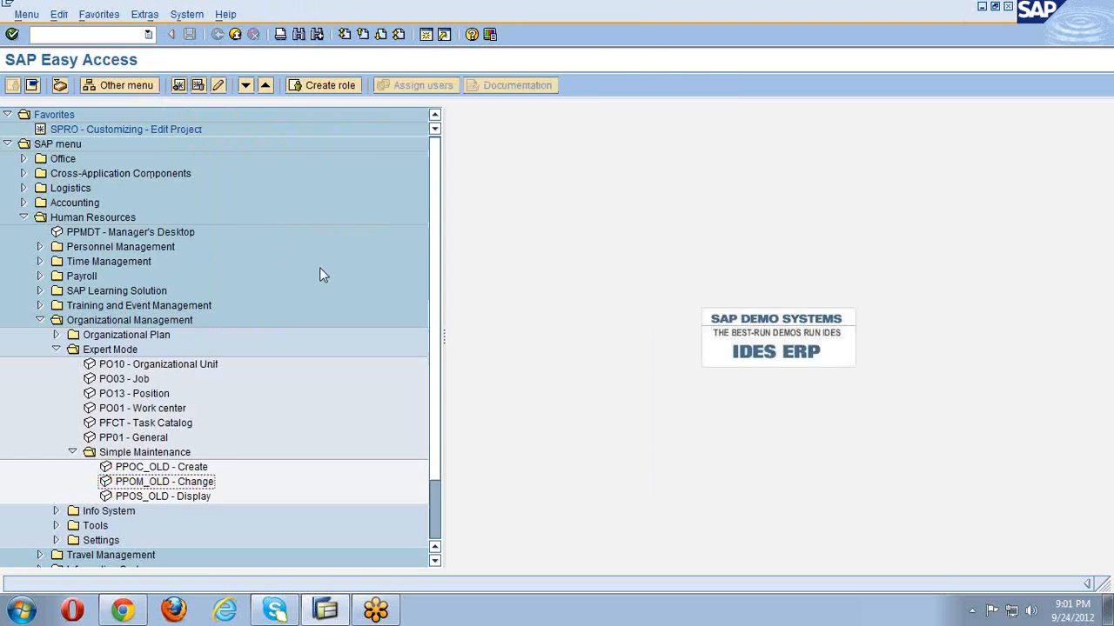
pyautogui.scroll(-5, 319, 274)
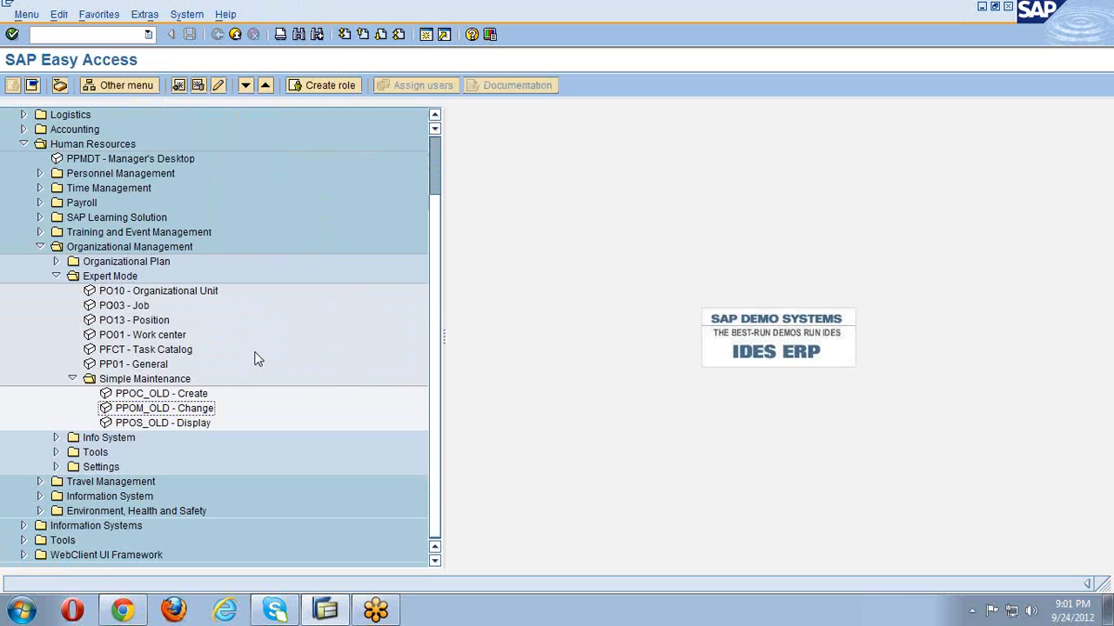
pyautogui.doubleClick(182, 292)
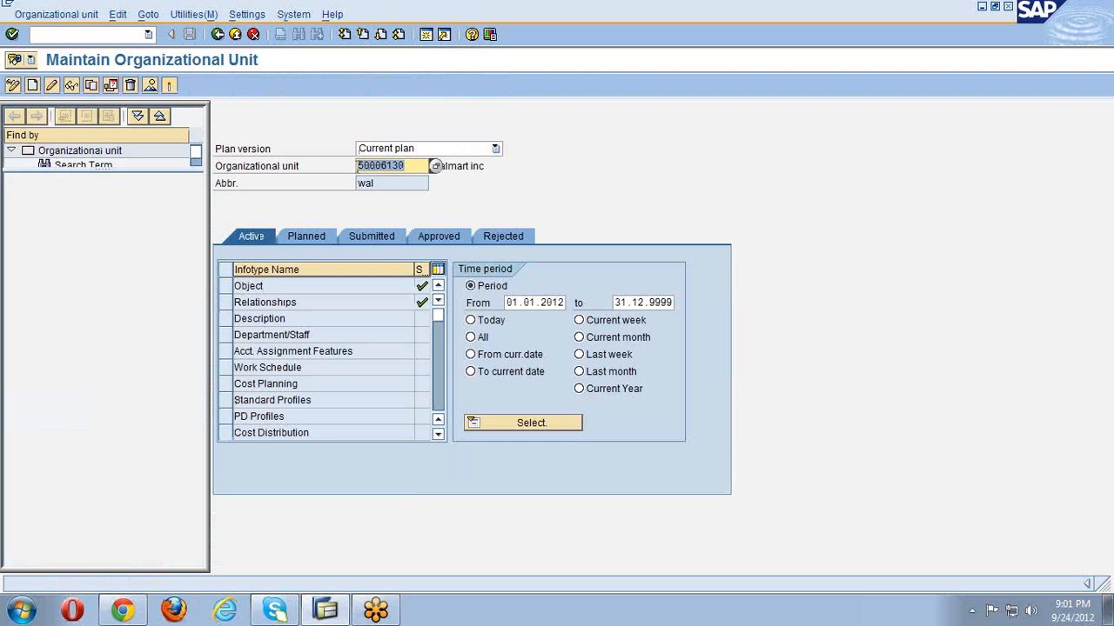
# - Clear the walmart inc unit number and start creating a new unit with the Object infotype
pyautogui.press('BackSpace')
pyautogui.press('Return')
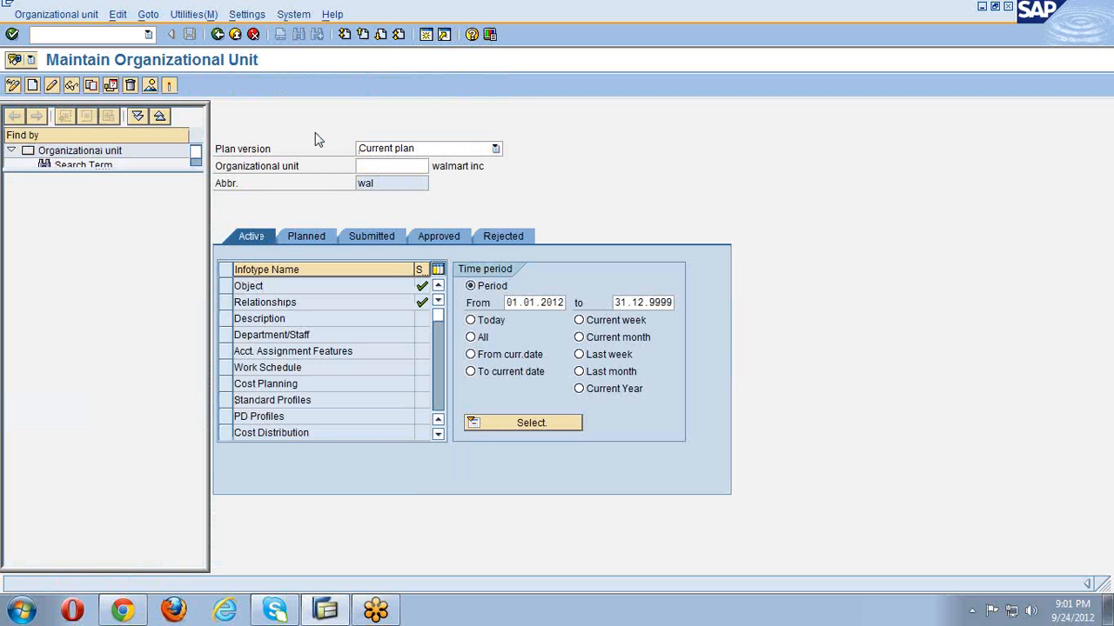
pyautogui.click(224, 289)
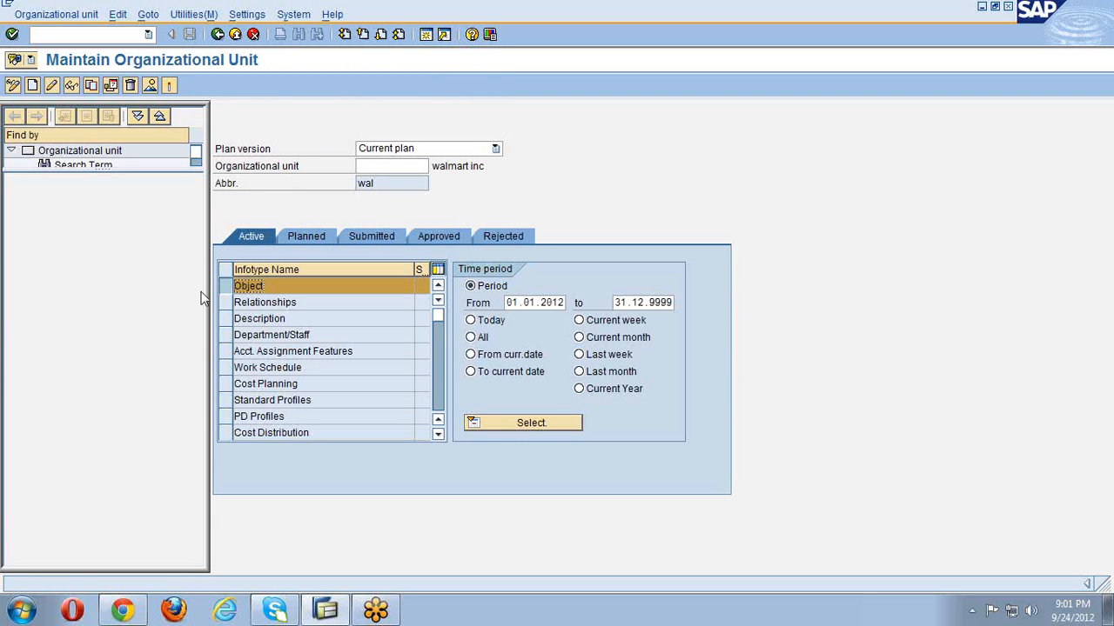
pyautogui.click(33, 85)
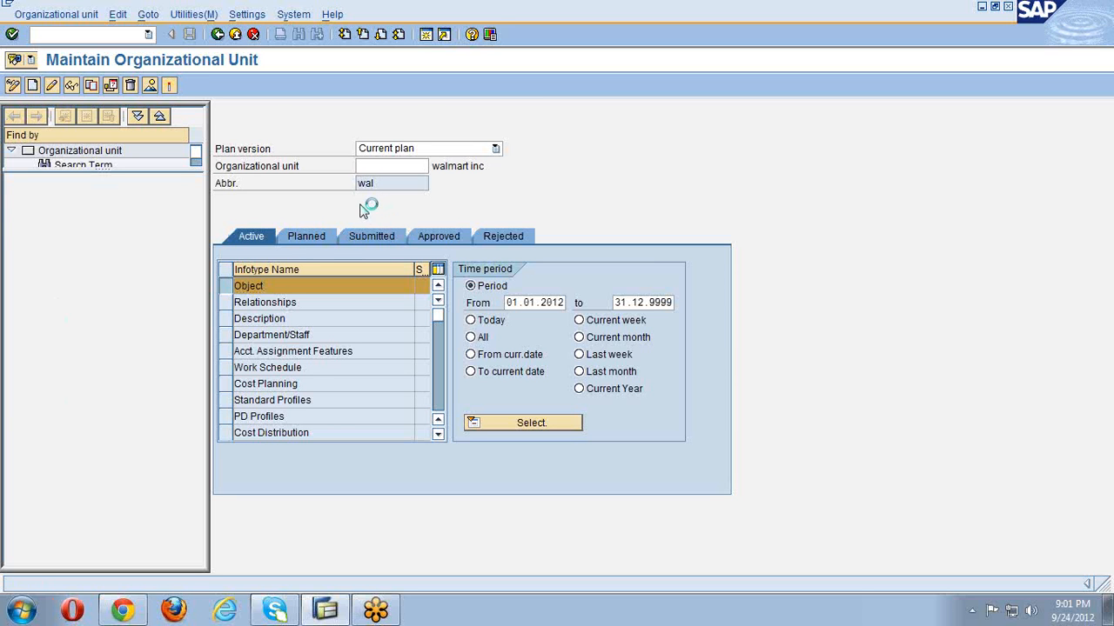
# - Enter abbreviation sd-wal and name 'sd dept-walmart inc', confirm, and save
pyautogui.click(333, 219)
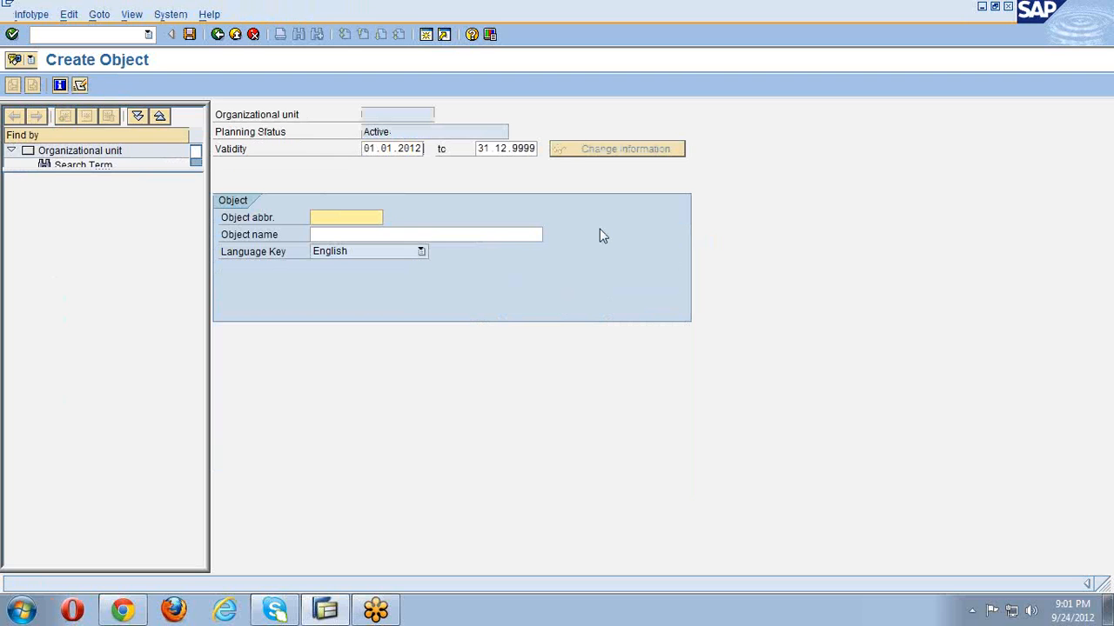
pyautogui.write('sd-wal')
pyautogui.press('Tab')
pyautogui.write('sd dept-')
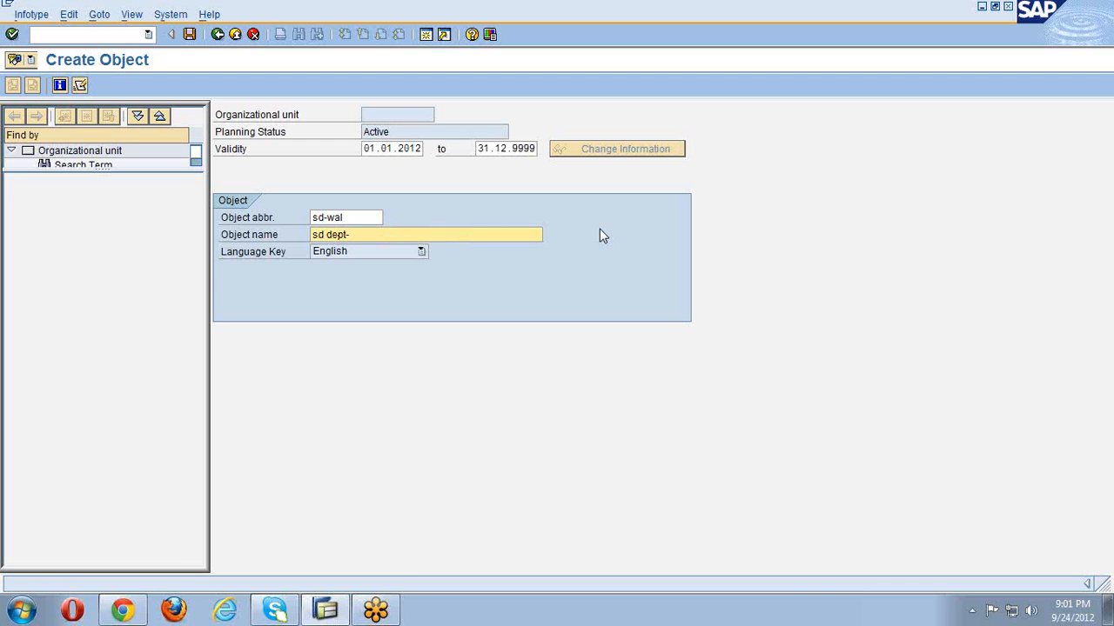
pyautogui.write('walmart inc')
pyautogui.press('Return')
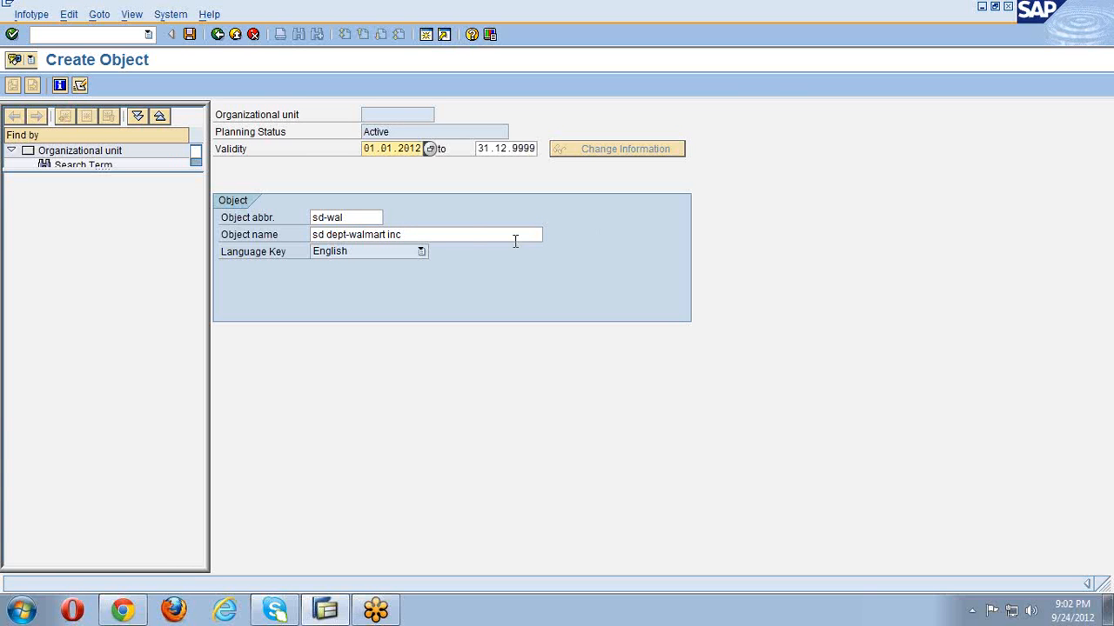
pyautogui.click(188, 36)
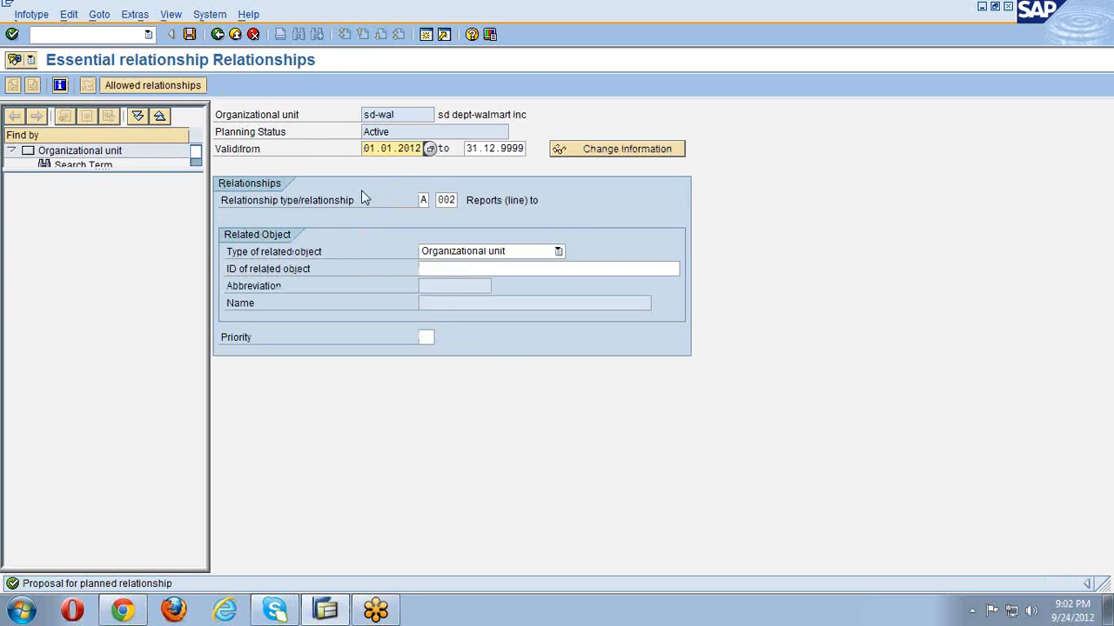
# - Pick walmart inc from a 'wal' search as the superior unit sd dept-walmart inc reports to
pyautogui.click(445, 270)
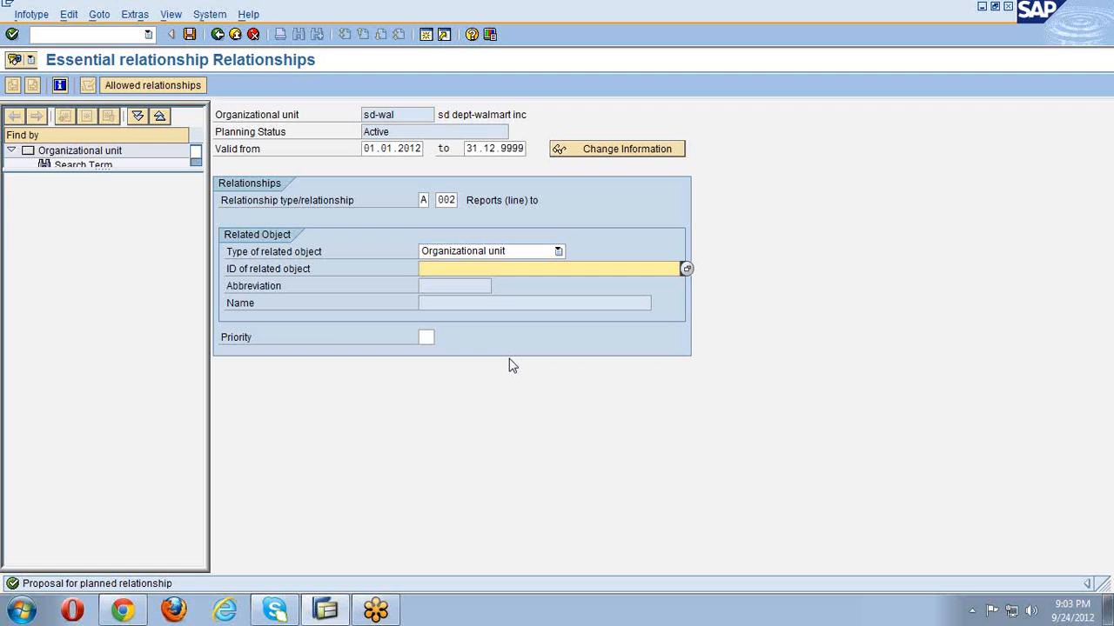
pyautogui.write('w')
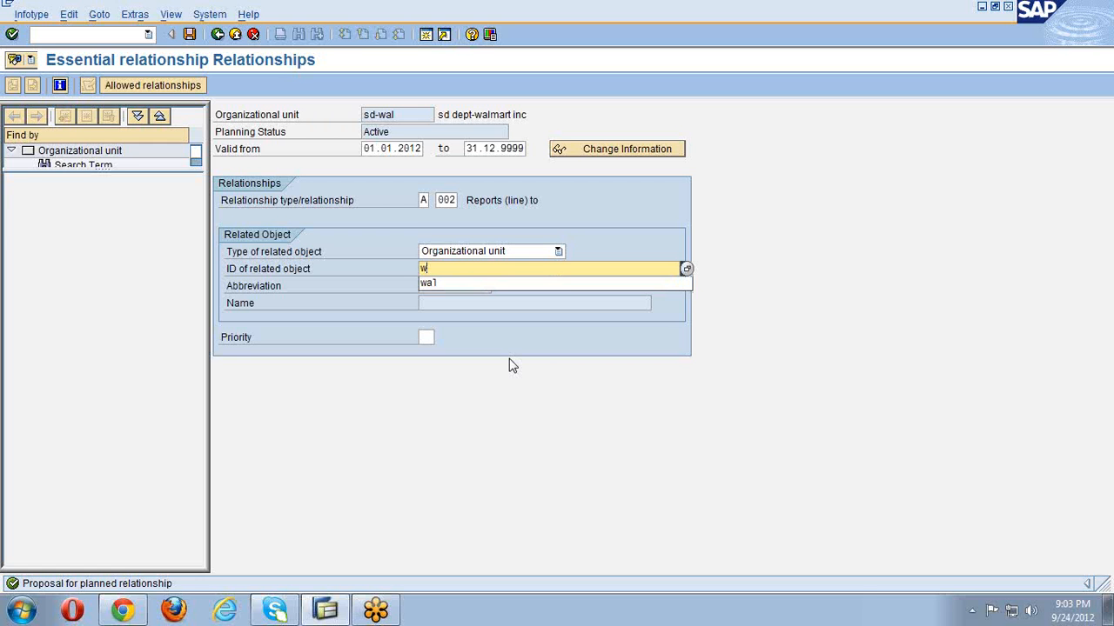
pyautogui.write('al')
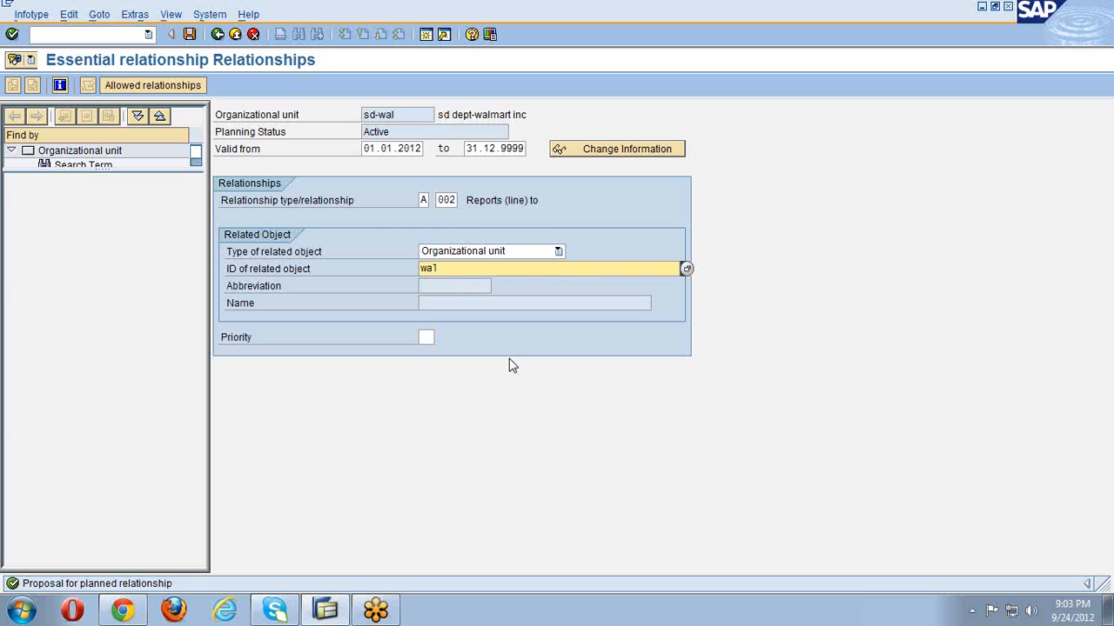
pyautogui.press('Return')
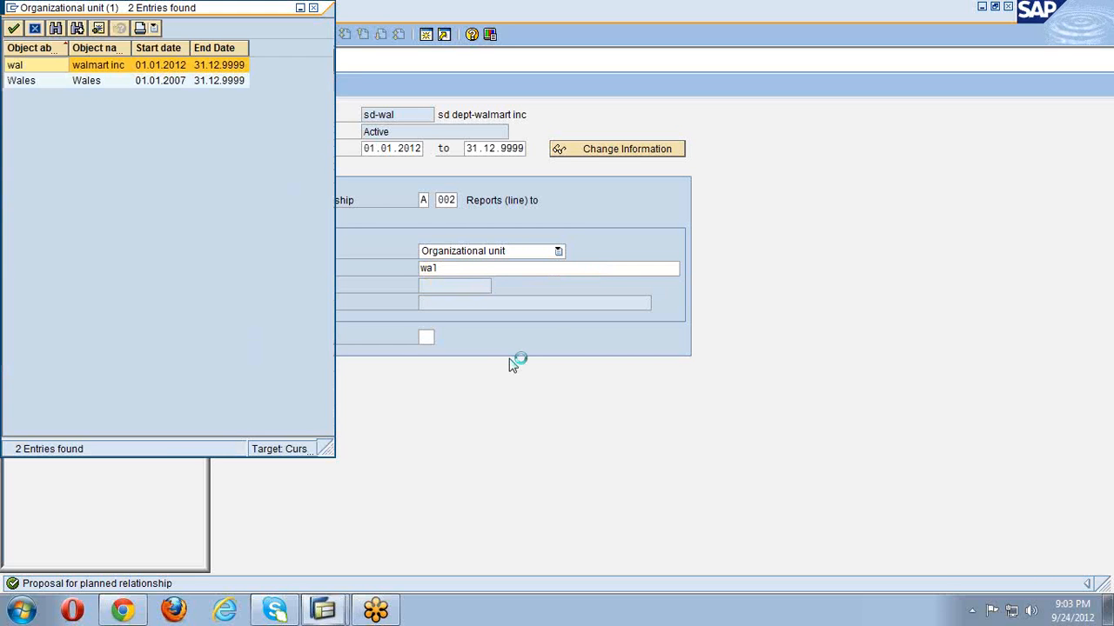
pyautogui.doubleClick(200, 67)
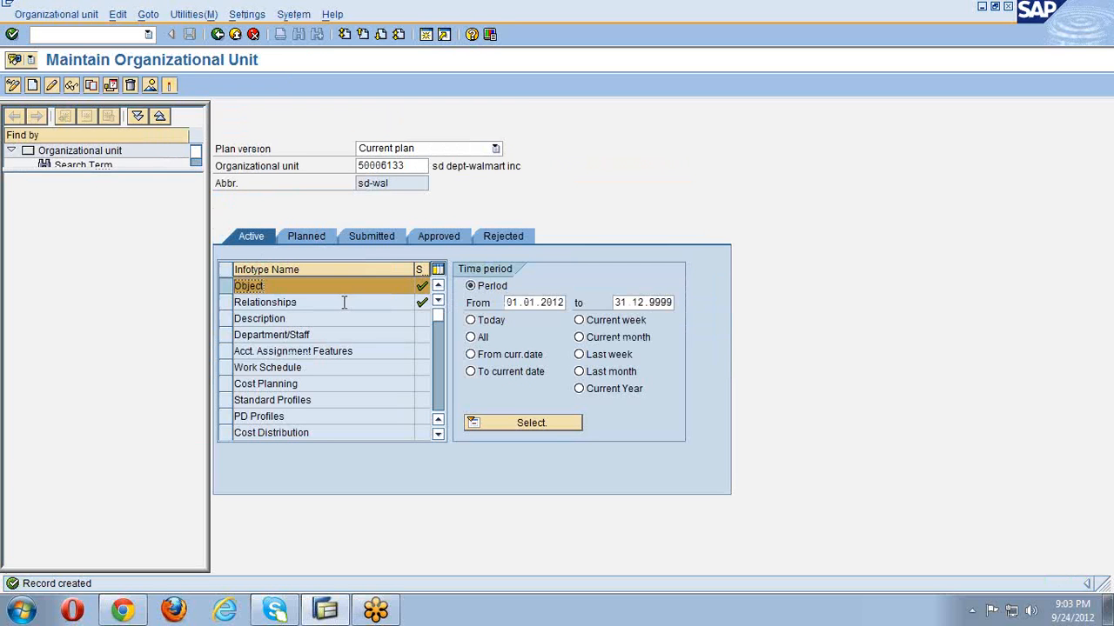
# - Deselect the Object infotype, delete the unit number, and go back to SAP Easy Access
pyautogui.click(225, 287)
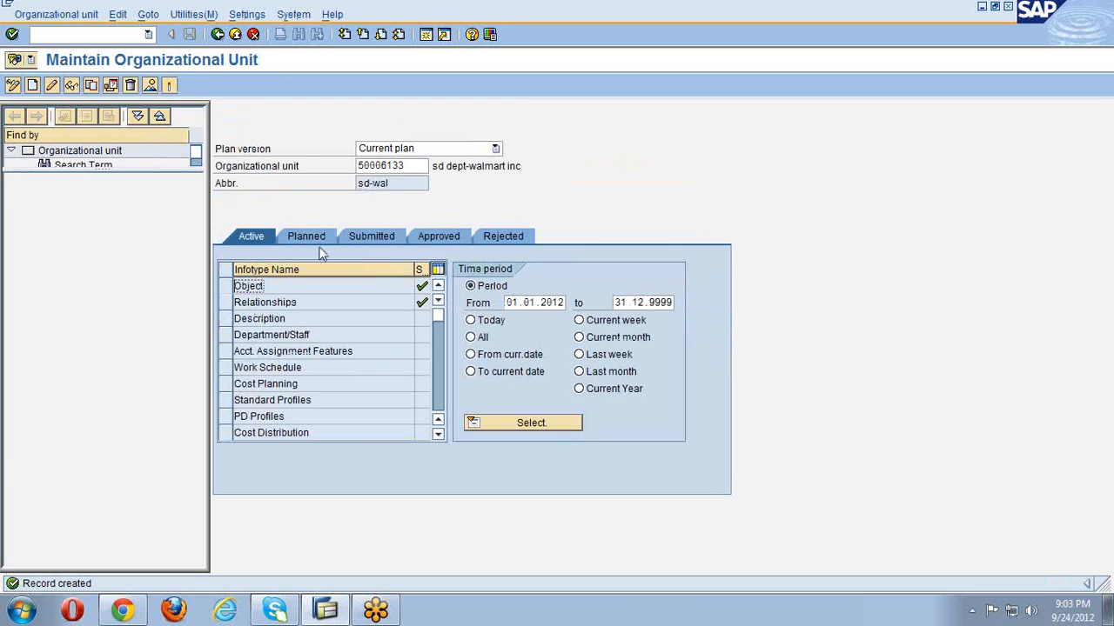
pyautogui.click(410, 167)
pyautogui.moveTo(410, 166); pyautogui.dragTo(355, 166)
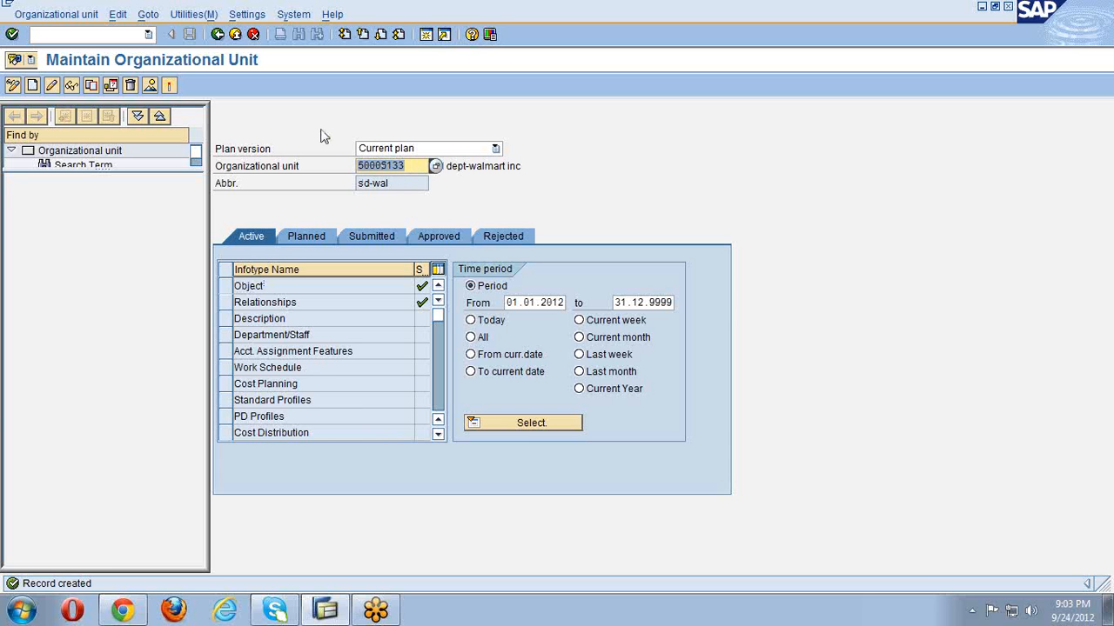
pyautogui.press('Delete')
pyautogui.press('Return')
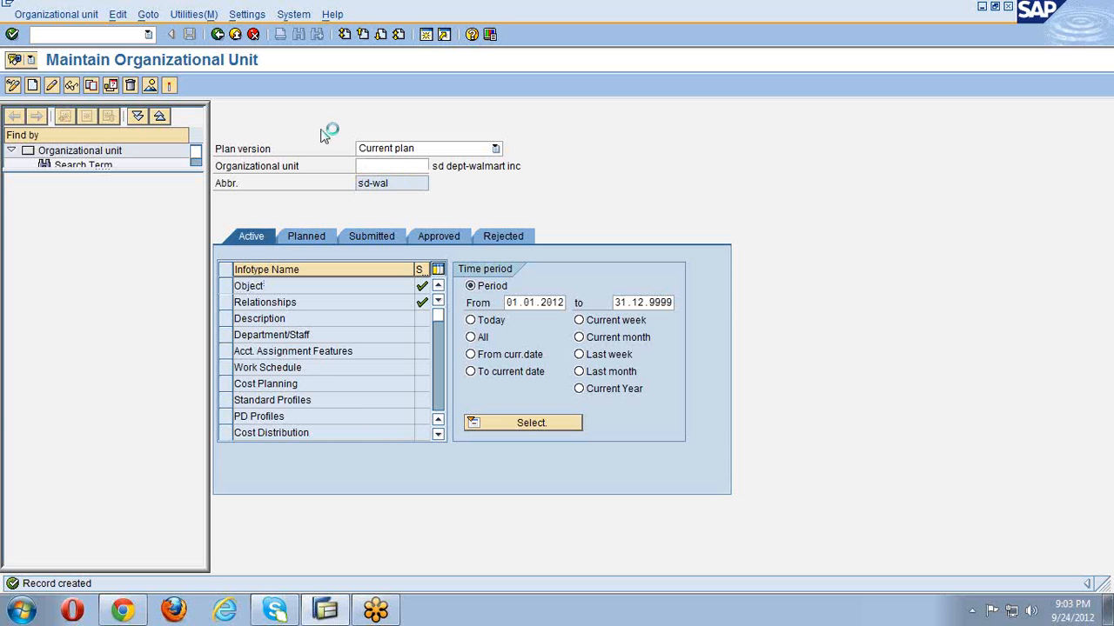
pyautogui.click(217, 35)
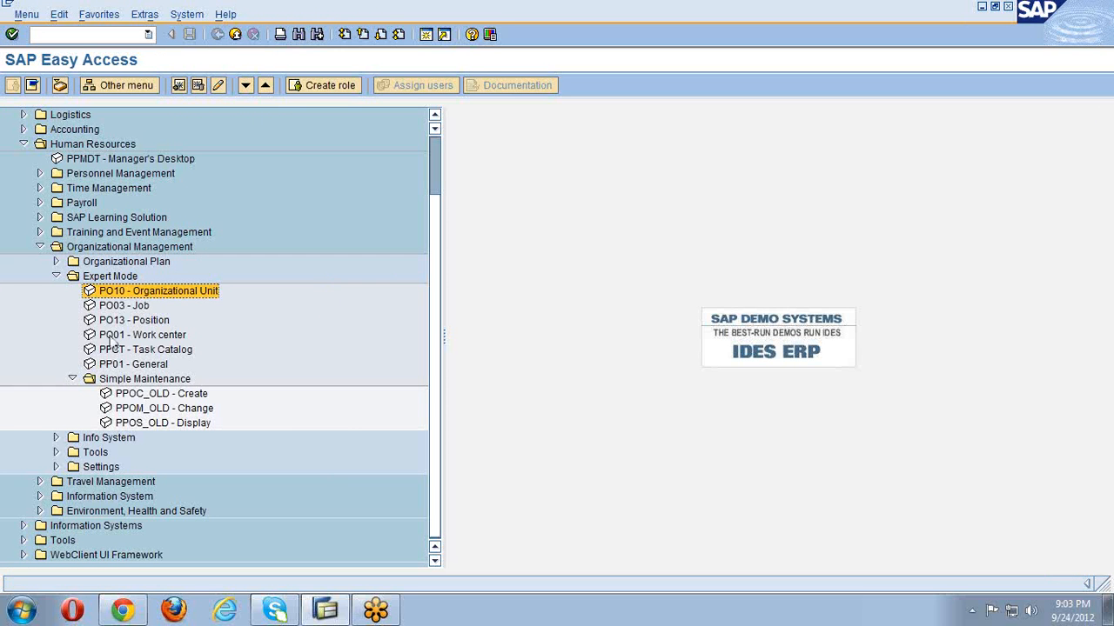
# - Launch PPOM_OLD - Change and show walmart inc's structure as Structural Graphics
pyautogui.click(162, 408)
pyautogui.doubleClick(162, 409)
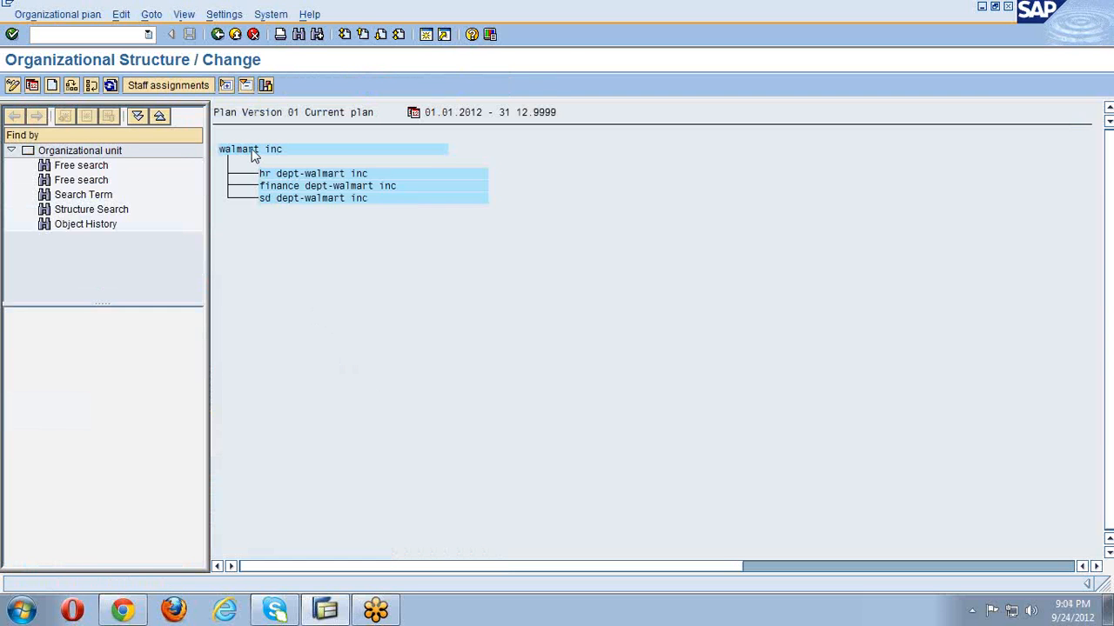
pyautogui.click(267, 86)
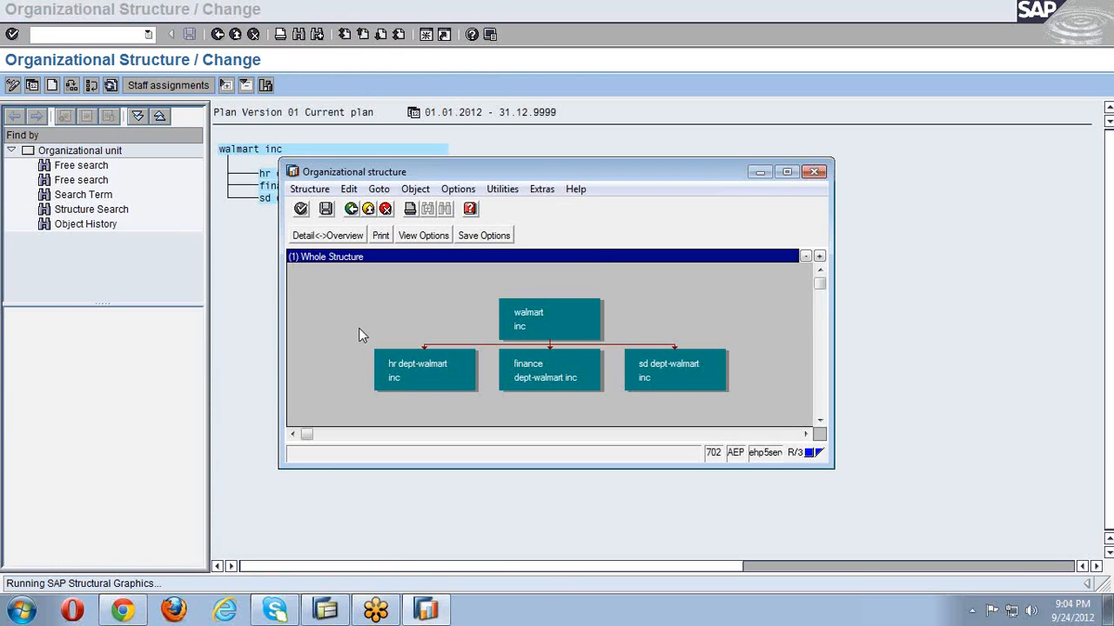
# - Maximize the org chart graphic, close it, and back out twice to SAP Easy Access
pyautogui.click(787, 171)
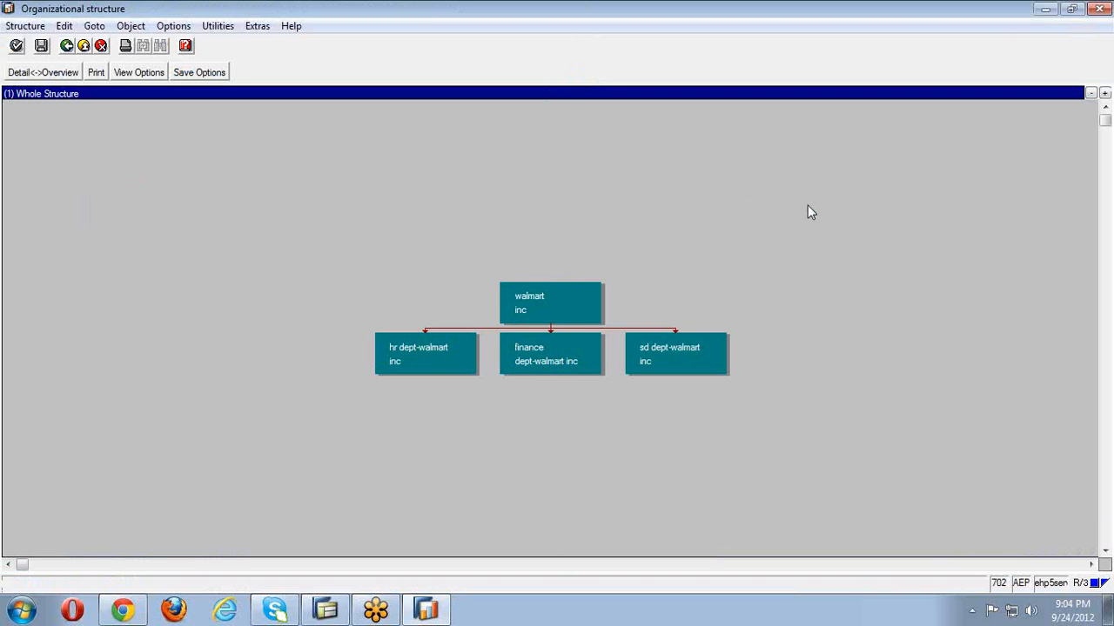
pyautogui.click(1099, 7)
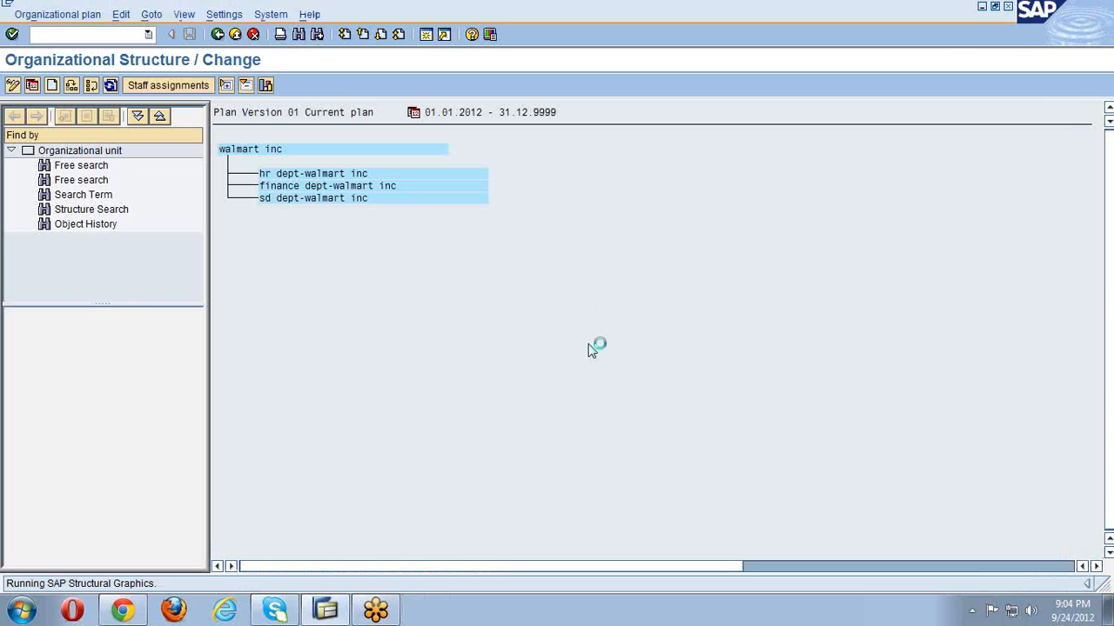
pyautogui.click(217, 36)
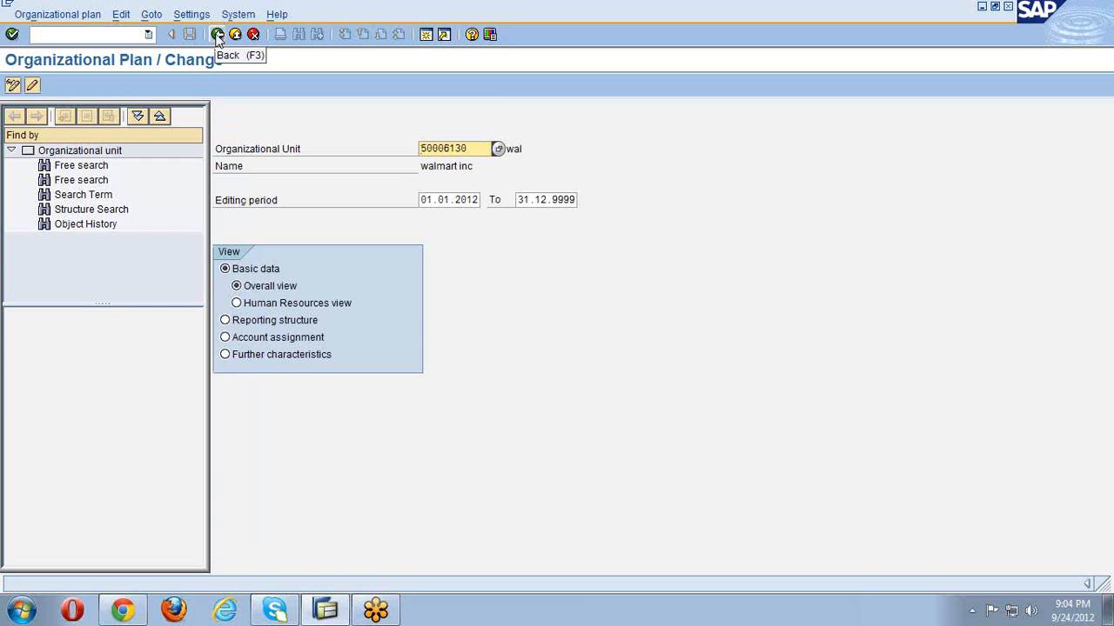
pyautogui.click(218, 37)
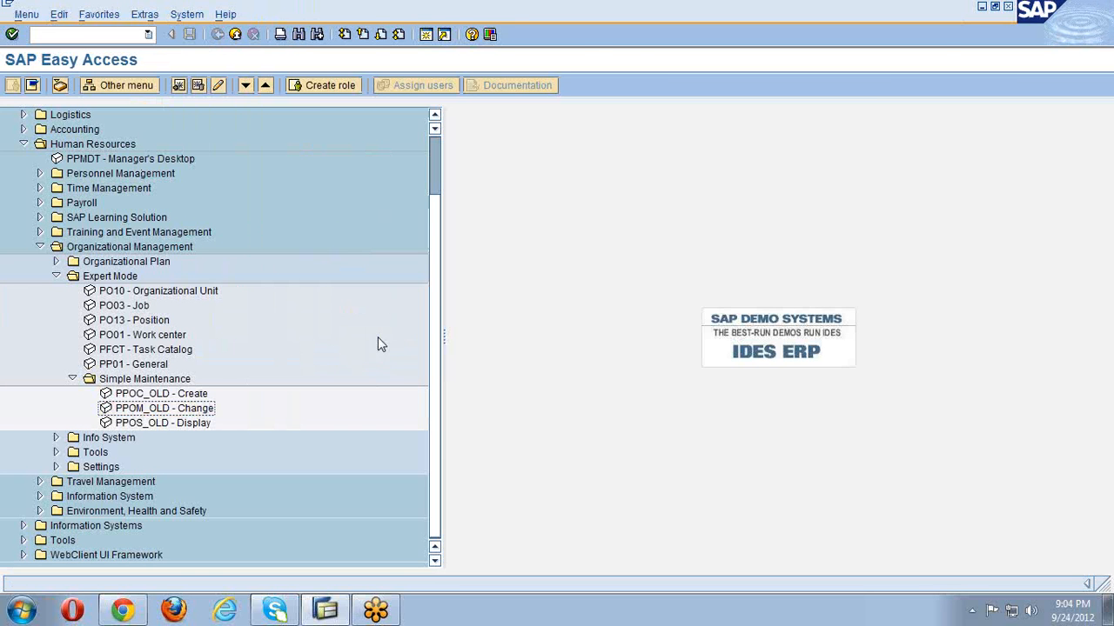
# - Launch PO03 - Job from the Expert Mode folder
pyautogui.click(149, 311)
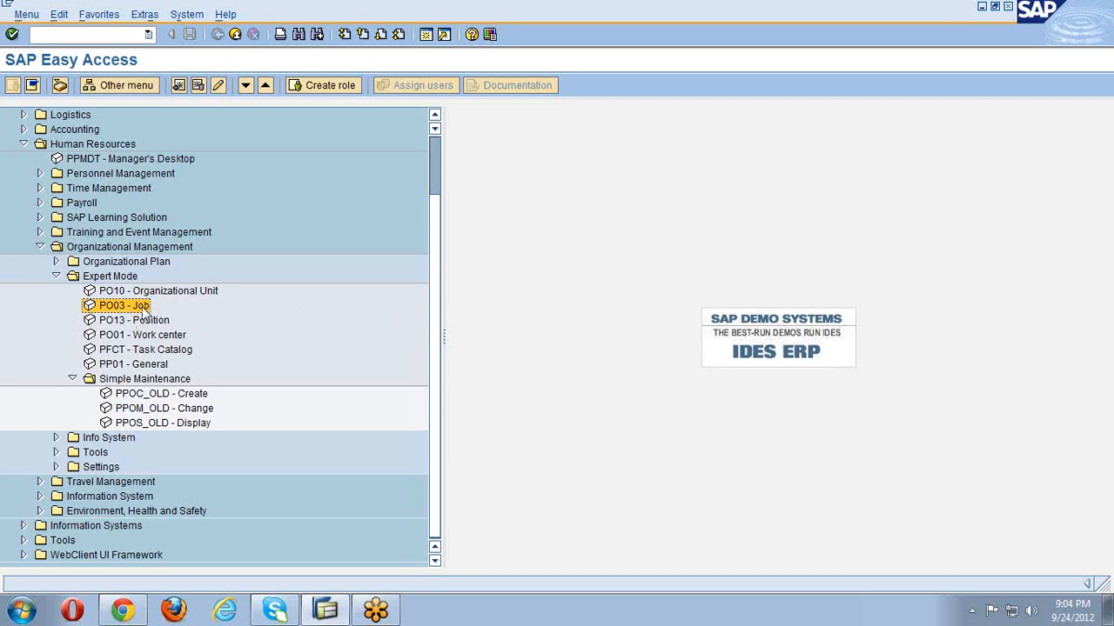
pyautogui.doubleClick(131, 306)
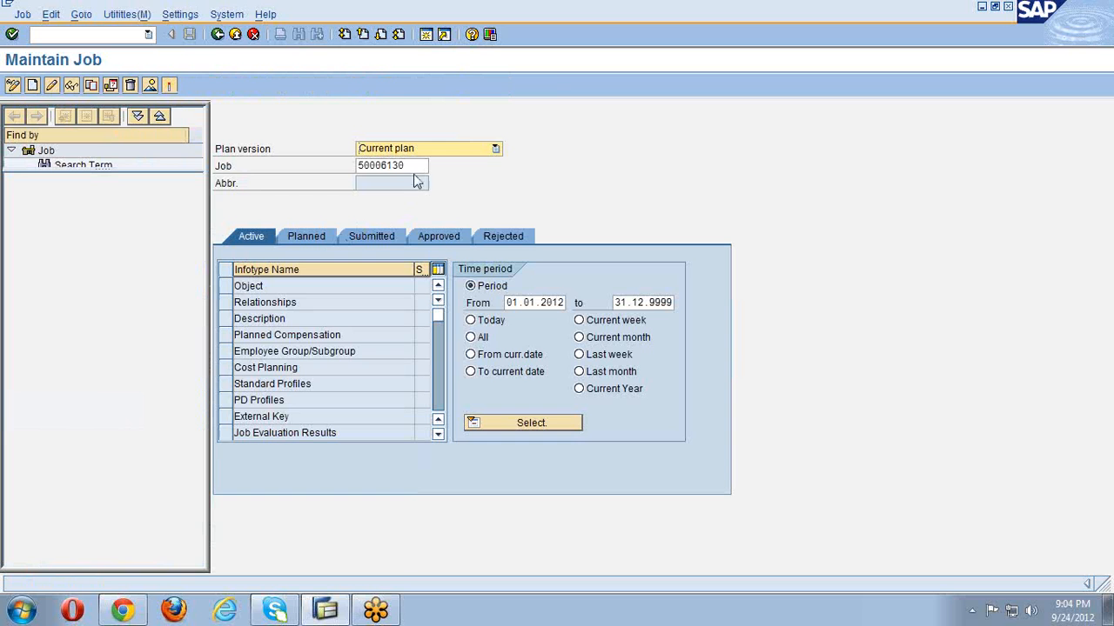
# - Empty the prefilled Job field and drag the navigation splitter down to enlarge the search tree
pyautogui.press('Delete')
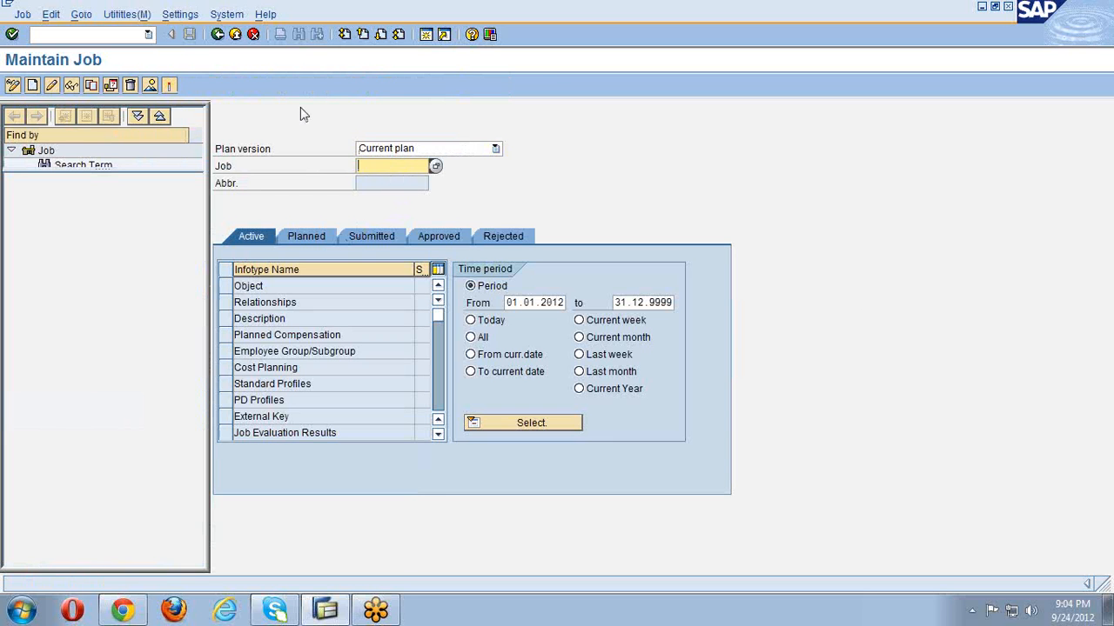
pyautogui.hotkey('shift', 'Tab')
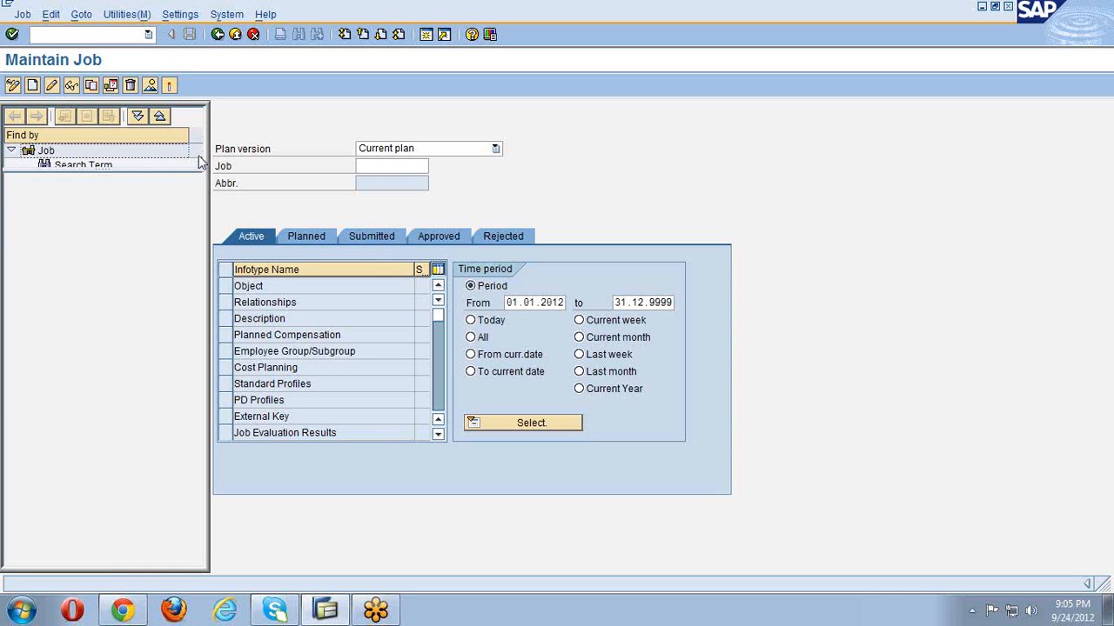
pyautogui.moveTo(197, 171); pyautogui.dragTo(194, 248)
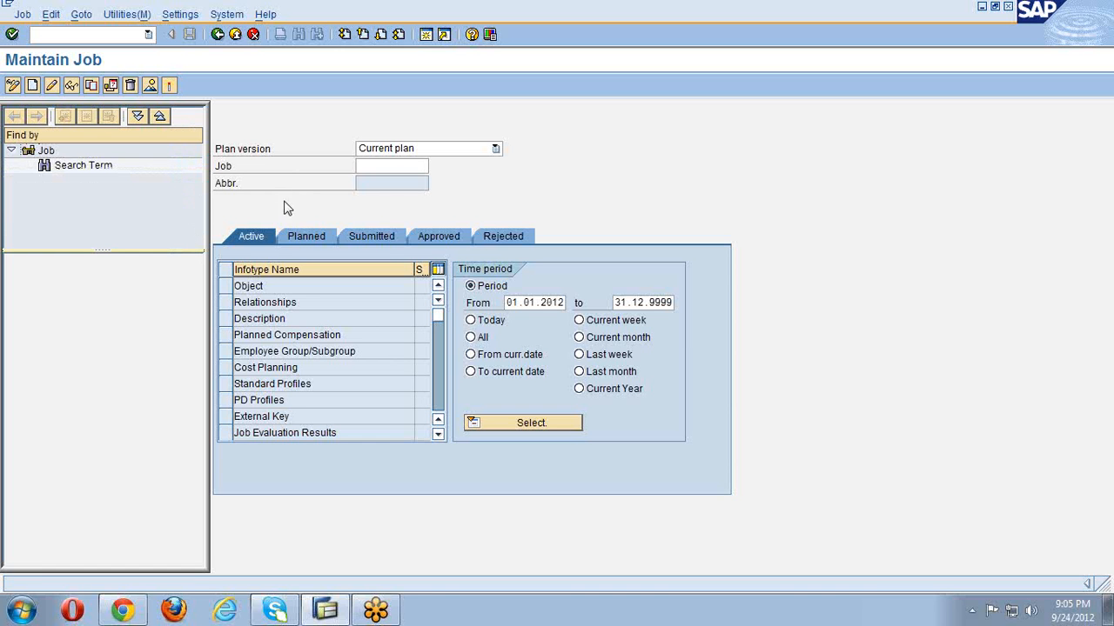
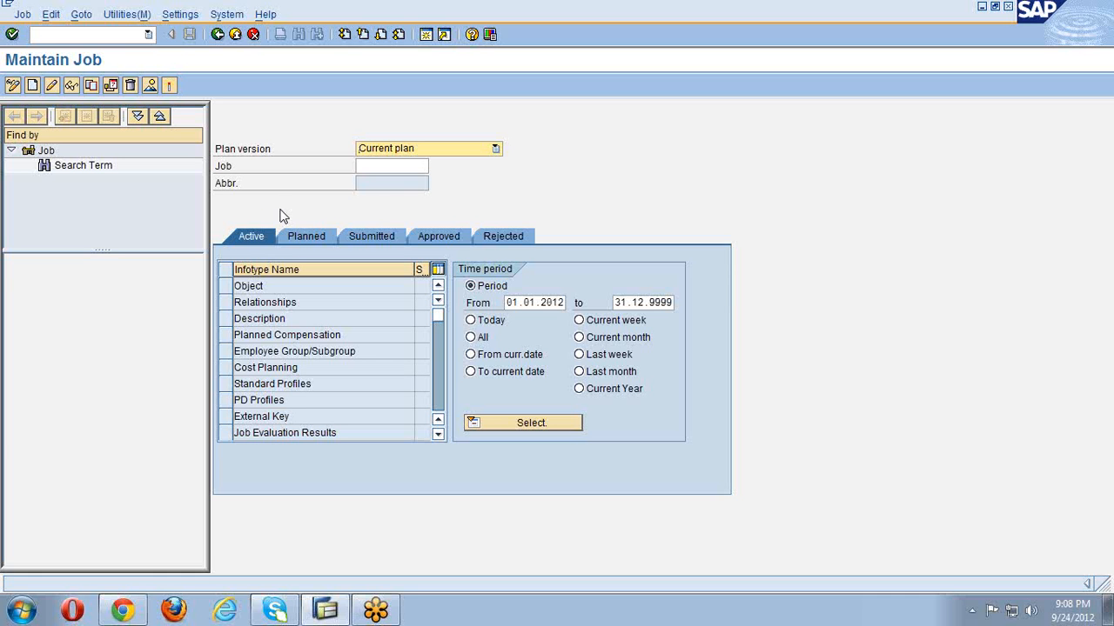
# - Select the Object infotype and create a new job object
pyautogui.click(226, 286)
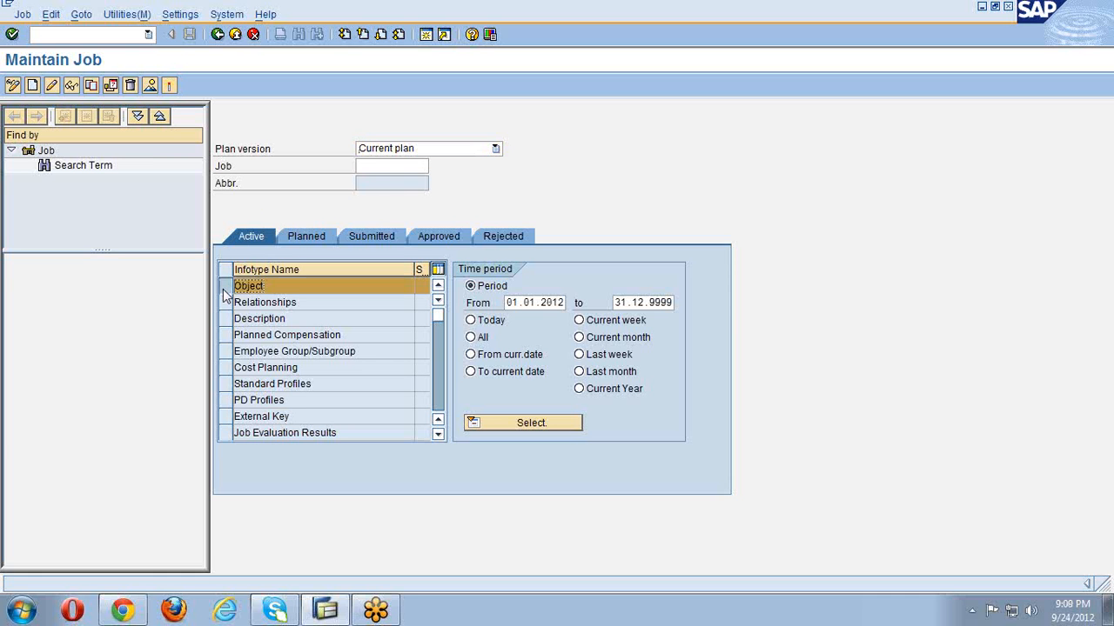
pyautogui.click(31, 85)
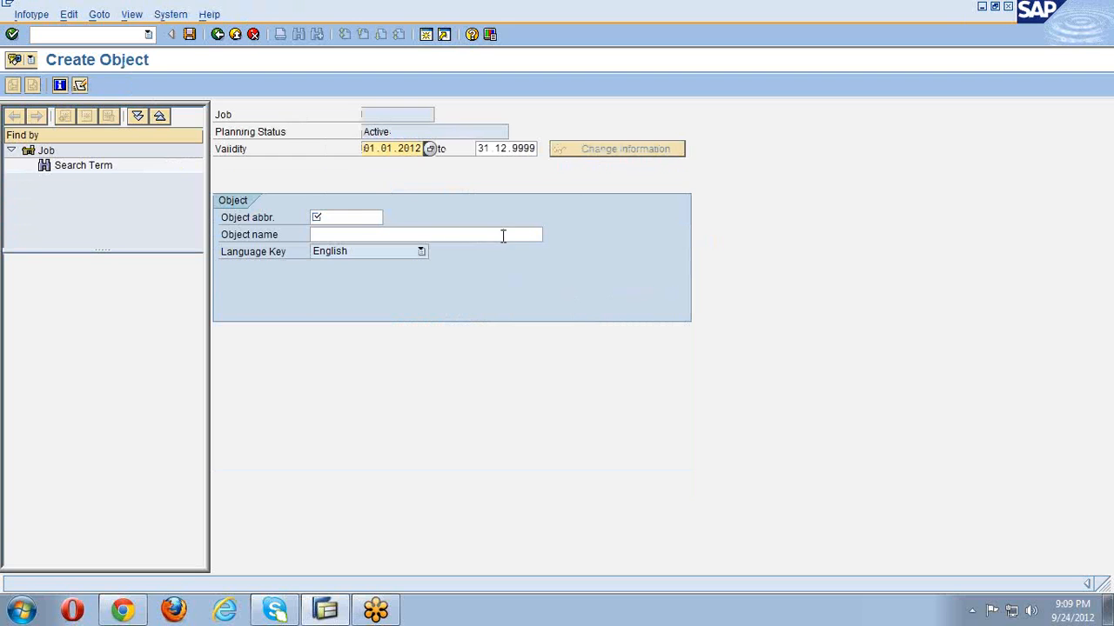
# - Create and save job 'manager-walmart inc' with abbreviation mgr-wal
pyautogui.click(362, 221)
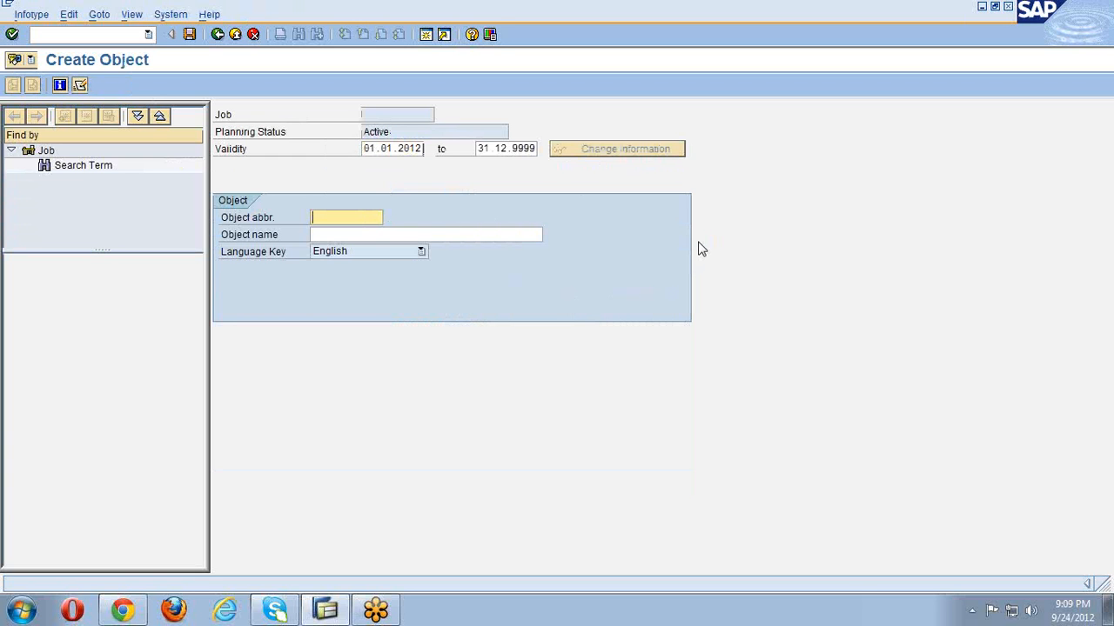
pyautogui.write('mgr-w')
pyautogui.write('al')
pyautogui.press('Tab')
pyautogui.write('man')
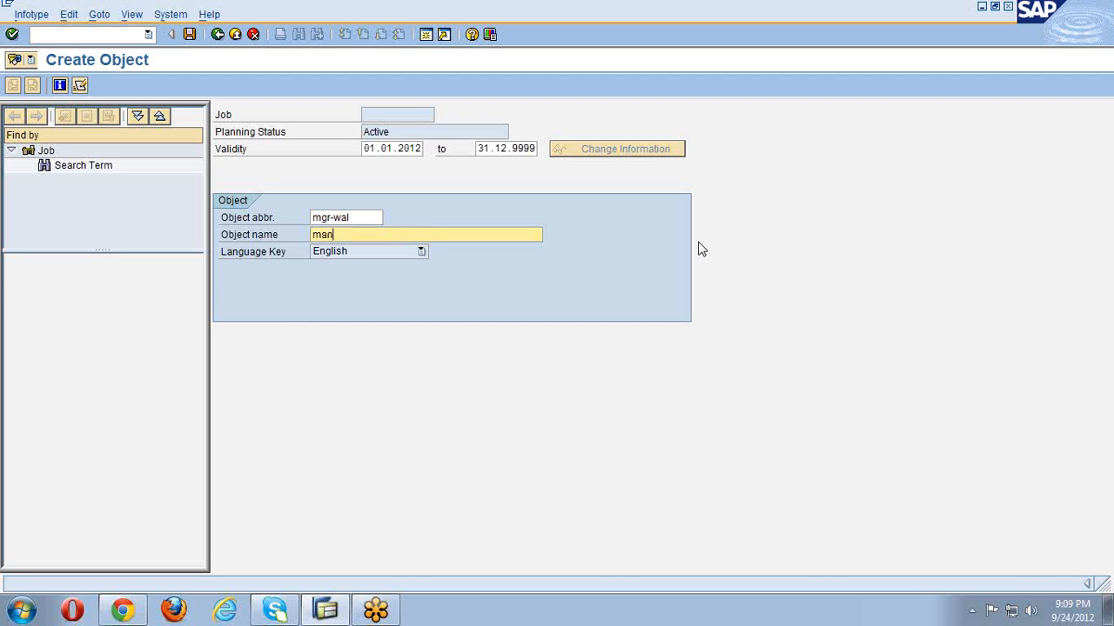
pyautogui.write('ager-walmart inc')
pyautogui.press('Return')
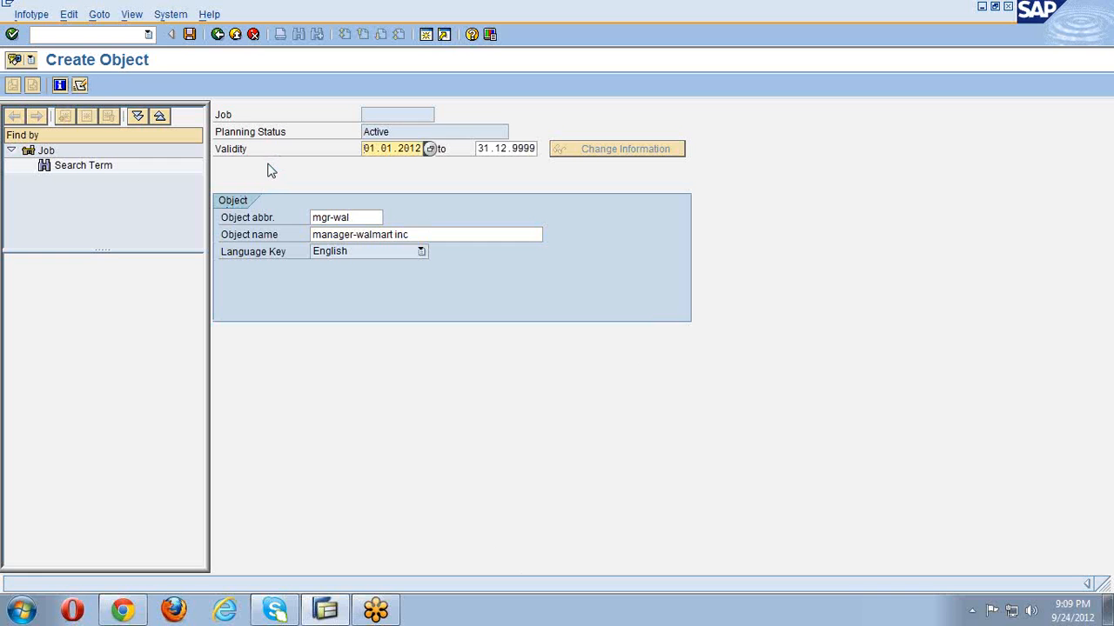
pyautogui.click(190, 34)
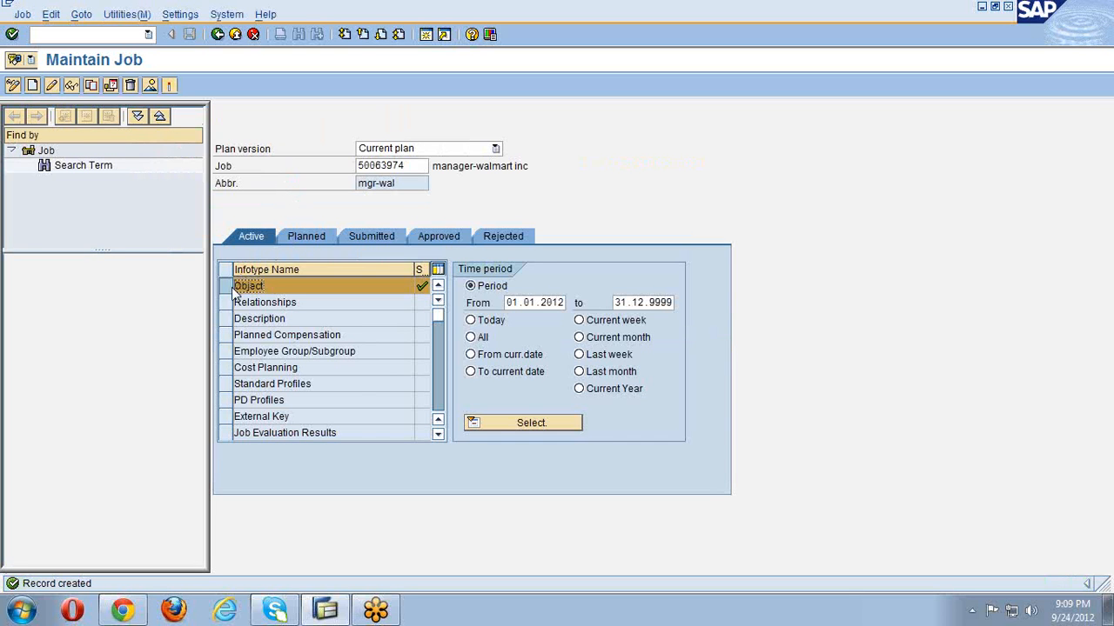
# - Clear job number 50063974 from the Job field
pyautogui.moveTo(417, 165); pyautogui.dragTo(347, 168)
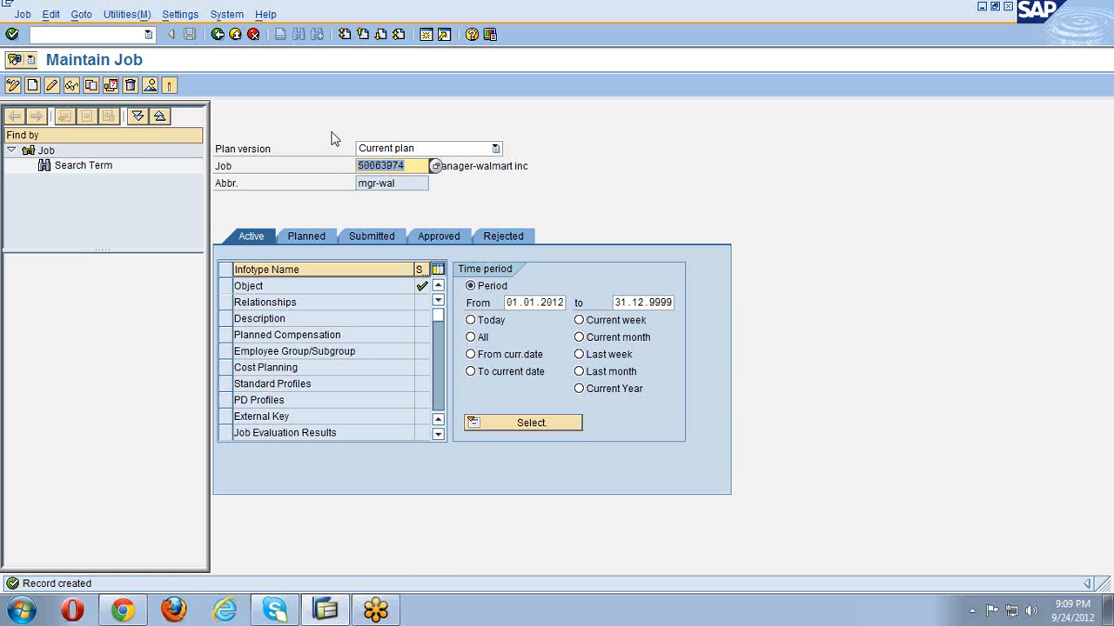
pyautogui.press('Delete')
pyautogui.press('Return')
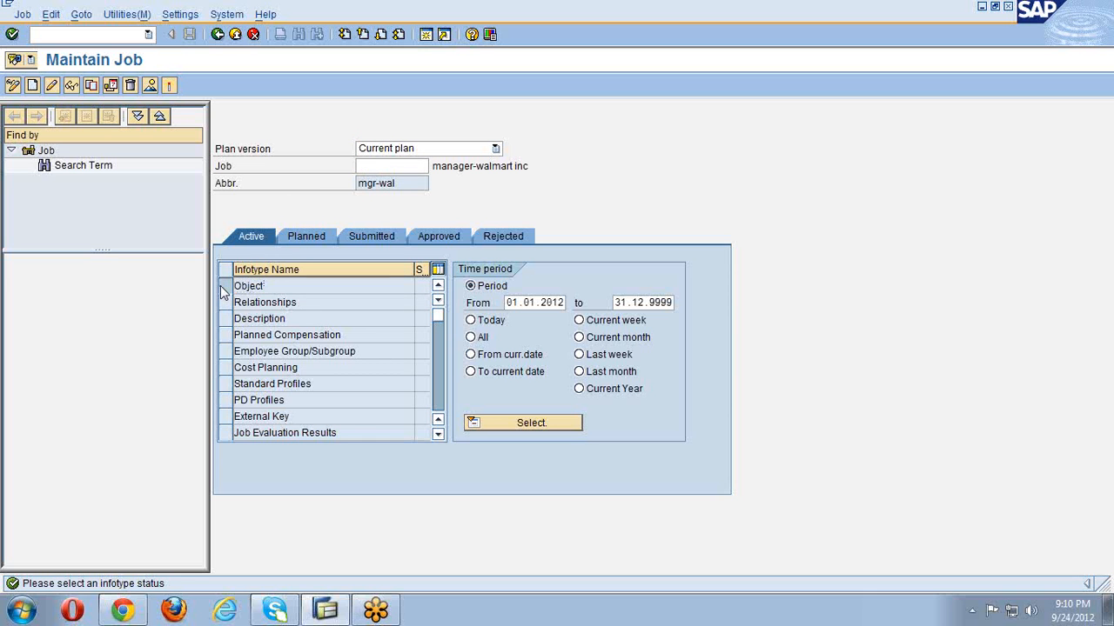
# - Create job exe-wal named 'executive-walmart inc' and save it as job 50063975
pyautogui.click(223, 289)
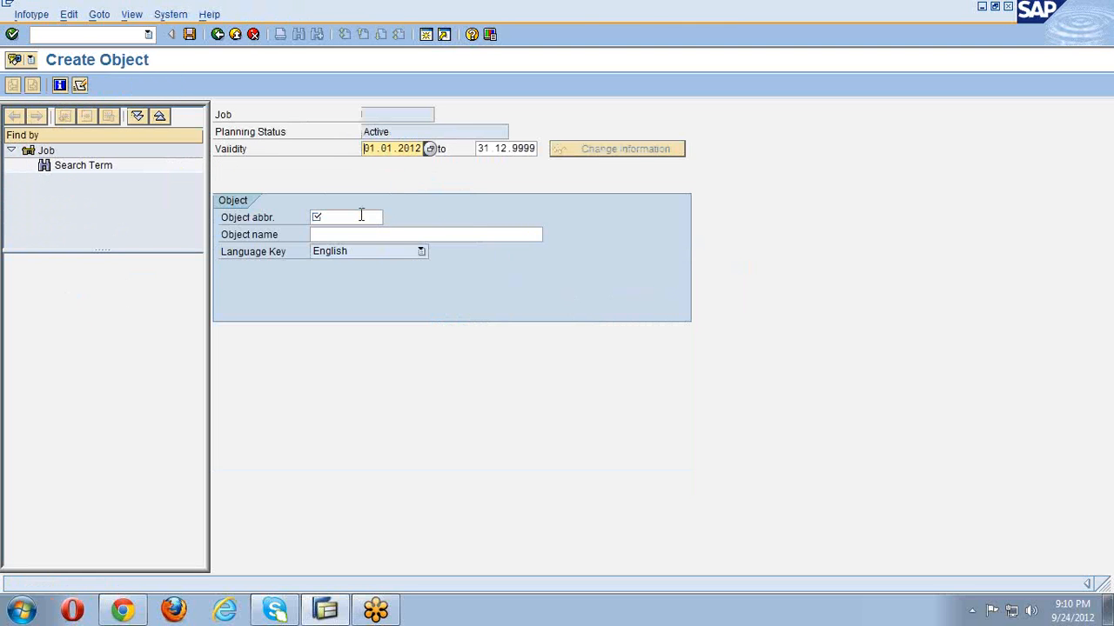
pyautogui.click(361, 215)
pyautogui.write('exe')
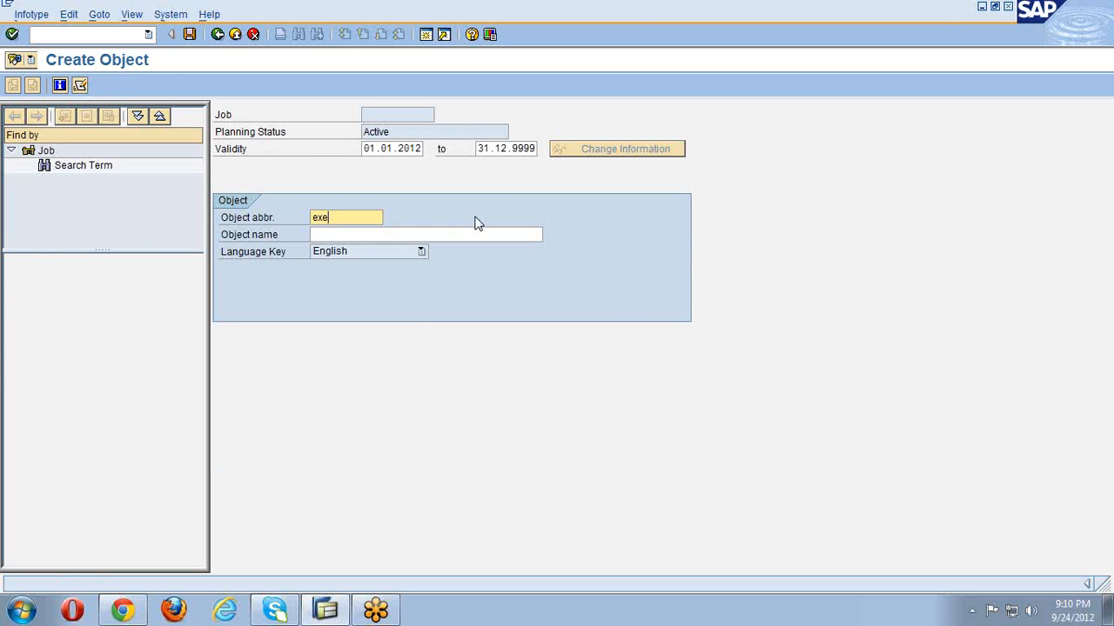
pyautogui.write('-wal')
pyautogui.press('Tab')
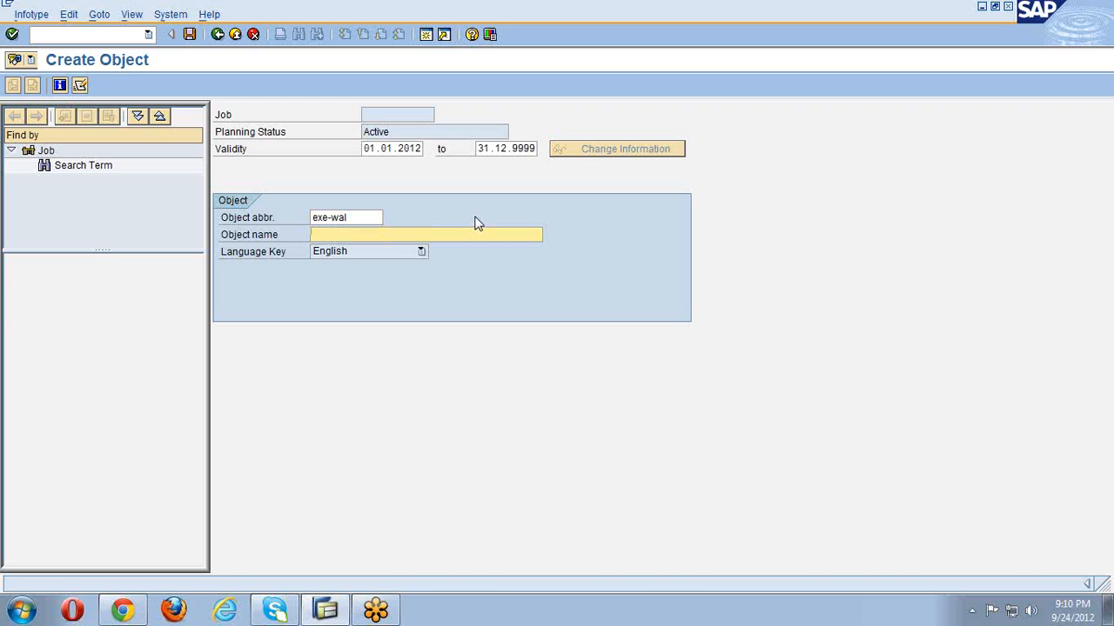
pyautogui.write('executive-walmart inc')
pyautogui.press('Return')
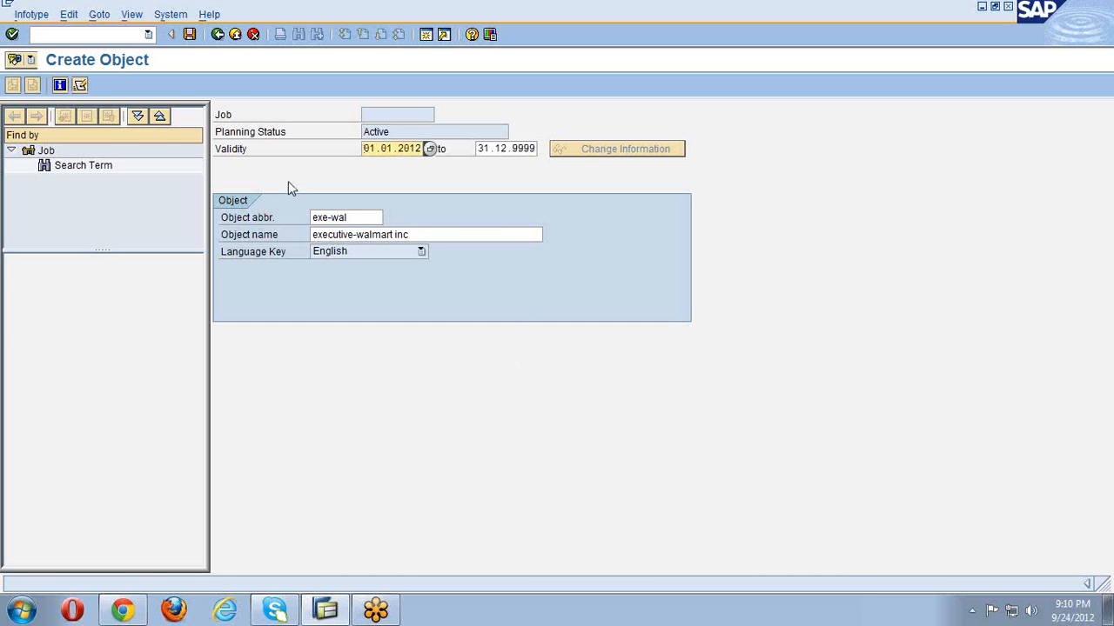
pyautogui.click(190, 35)
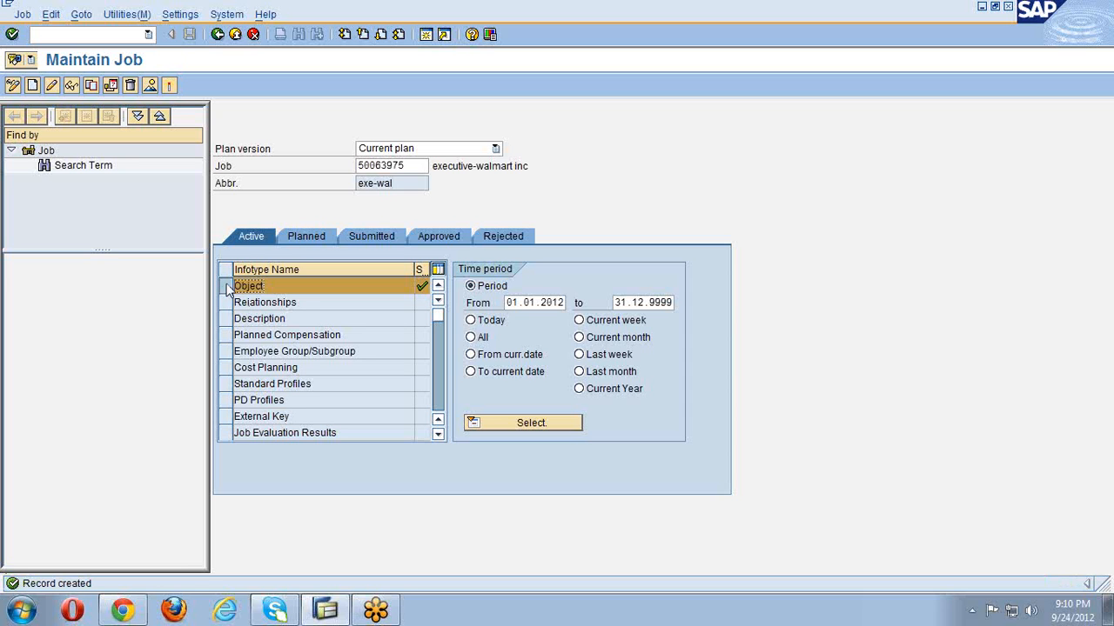
# - Clear job number 50063975 and go back to the SAP Easy Access menu
pyautogui.click(222, 286)
pyautogui.moveTo(414, 166); pyautogui.dragTo(338, 160)
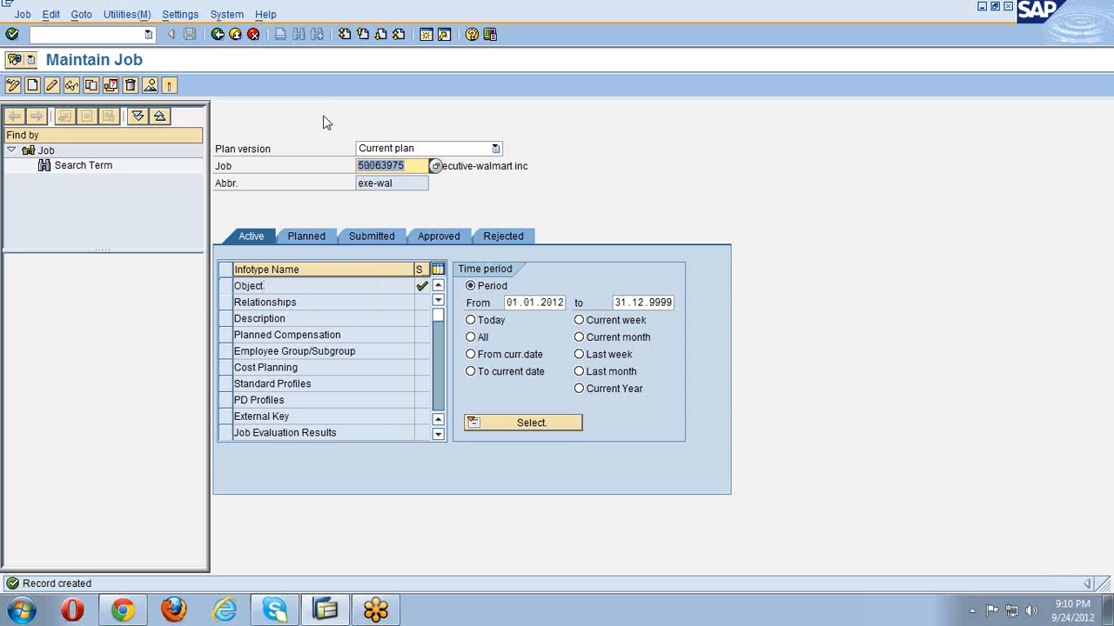
pyautogui.press('Delete')
pyautogui.press('Return')
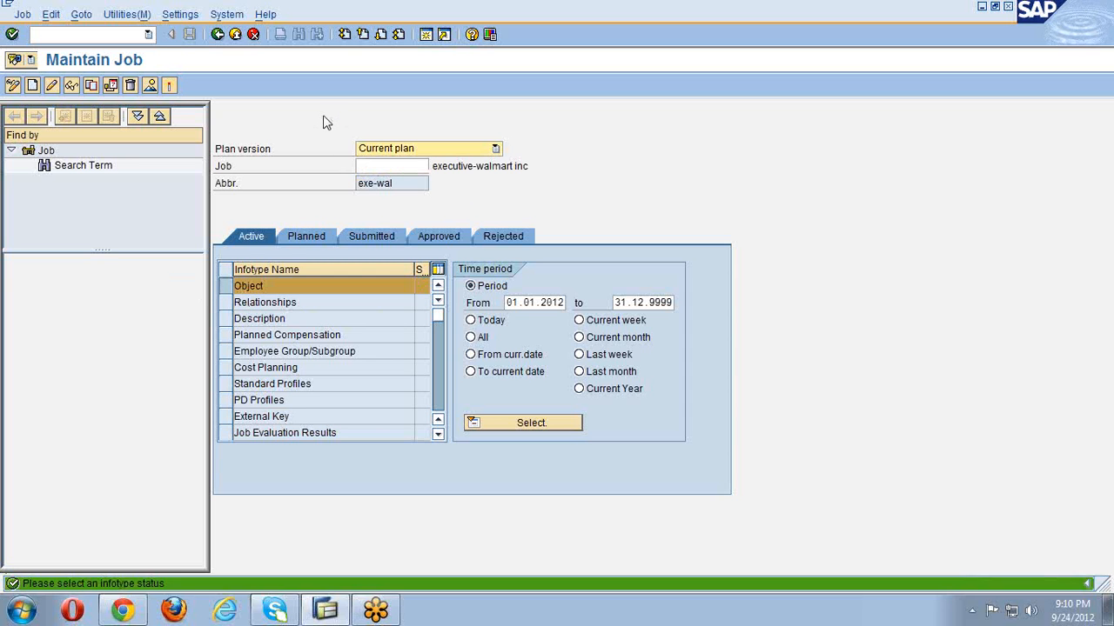
pyautogui.click(235, 287)
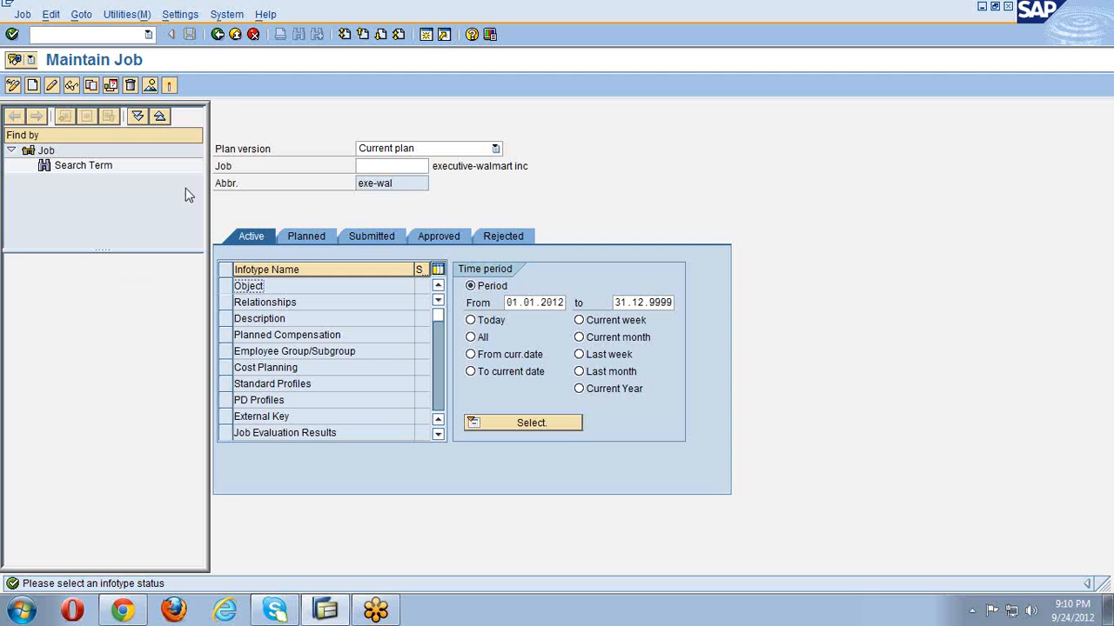
pyautogui.click(216, 38)
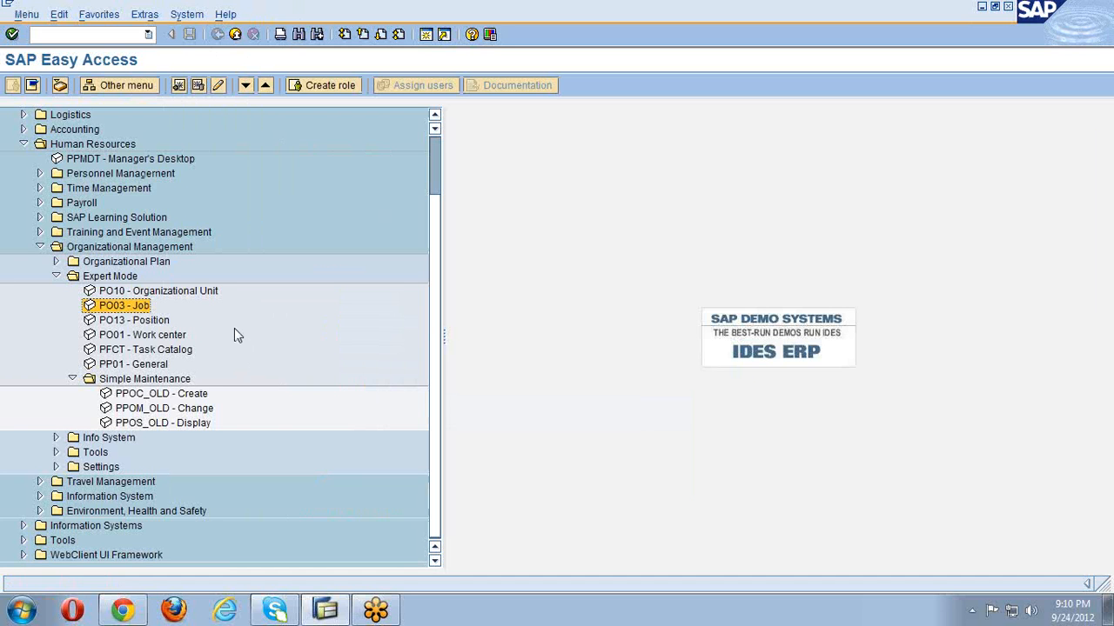
# - Launch PO13 - Position from the Expert Mode folder
pyautogui.click(149, 323)
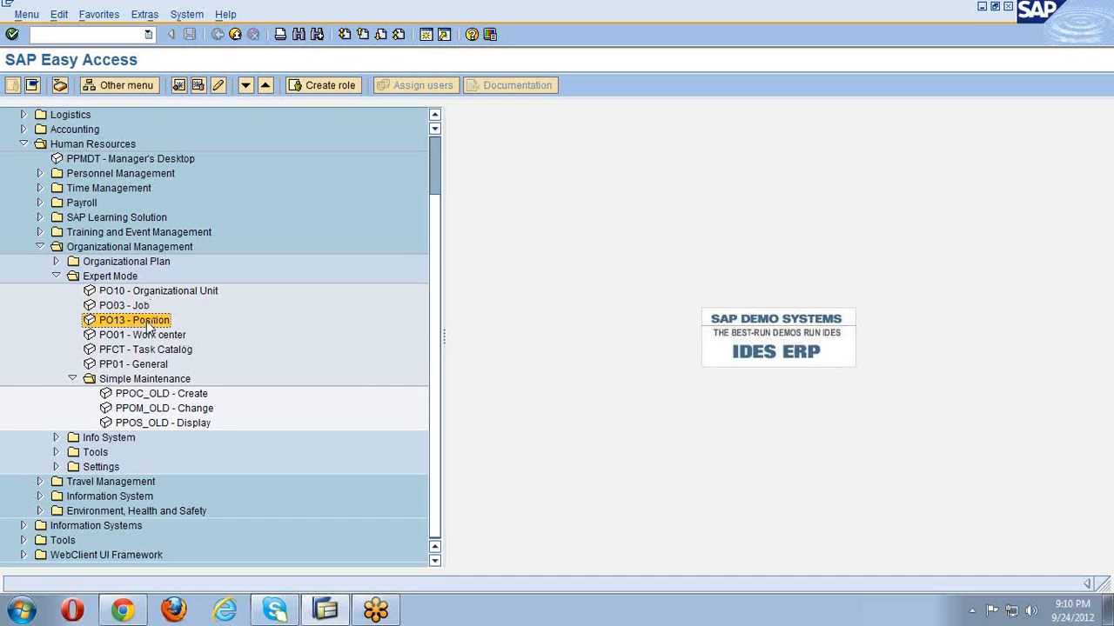
pyautogui.doubleClick(148, 325)
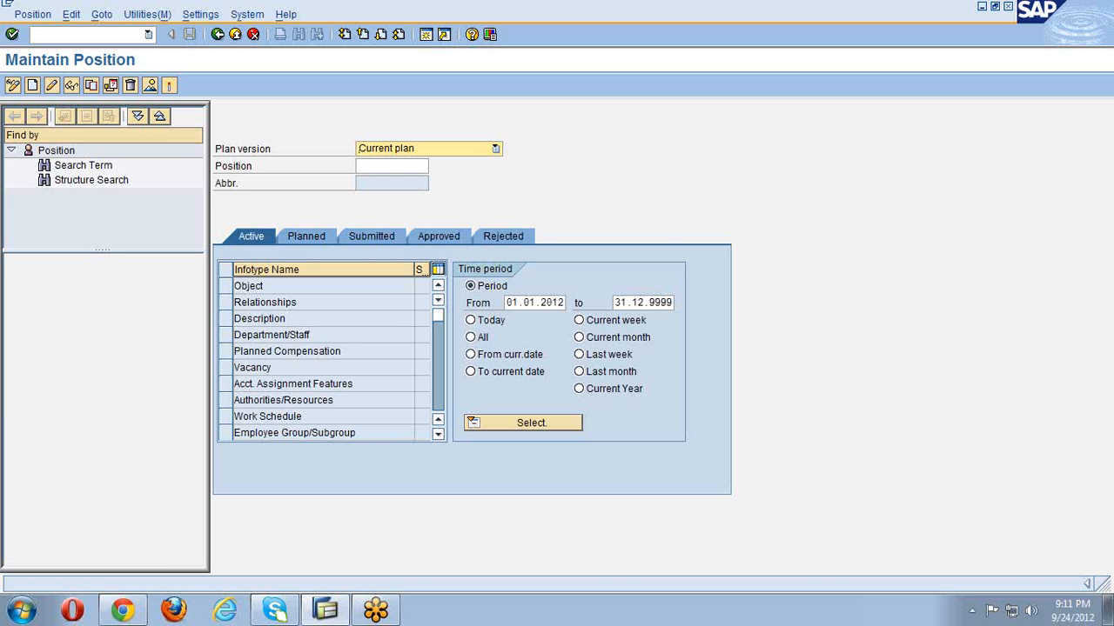
# - Select the Object infotype row for a new position
pyautogui.click(225, 287)
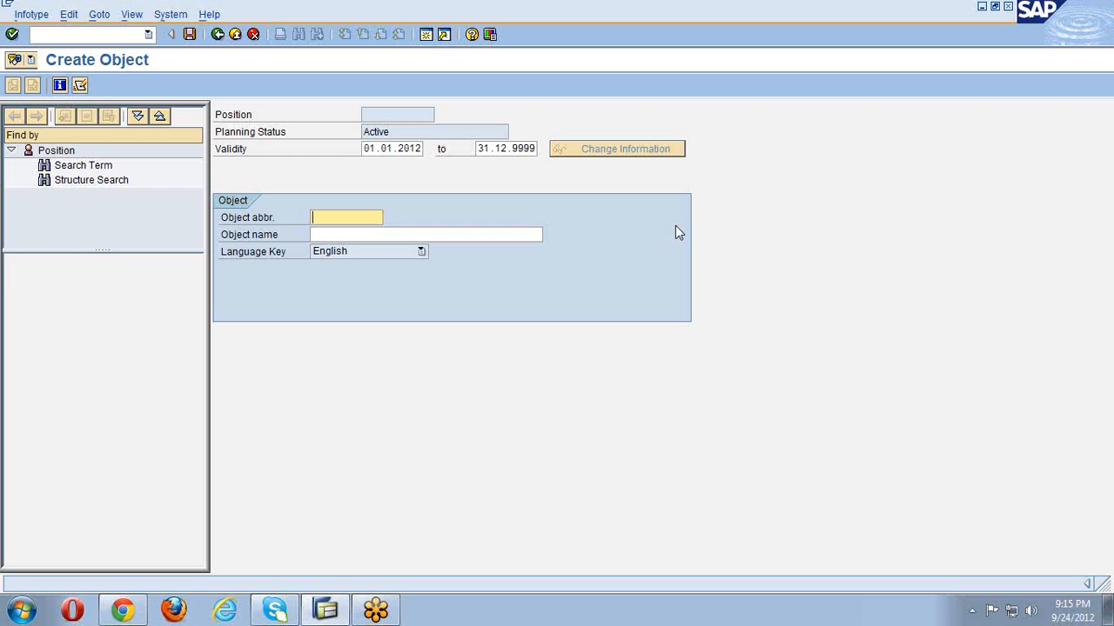
# - Enter position abbreviation hrmgr-wal and name 'hrmanager-walmart', then save
pyautogui.write('hrmgr-wai')
pyautogui.press('Tab')
pyautogui.write('hr')
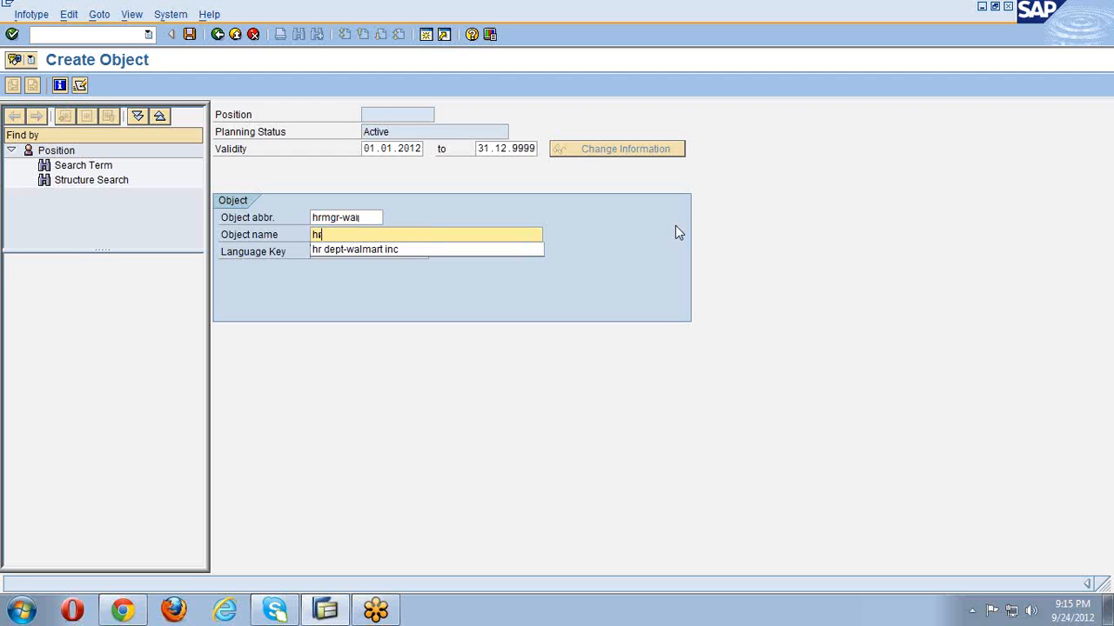
pyautogui.write('manager-wain')
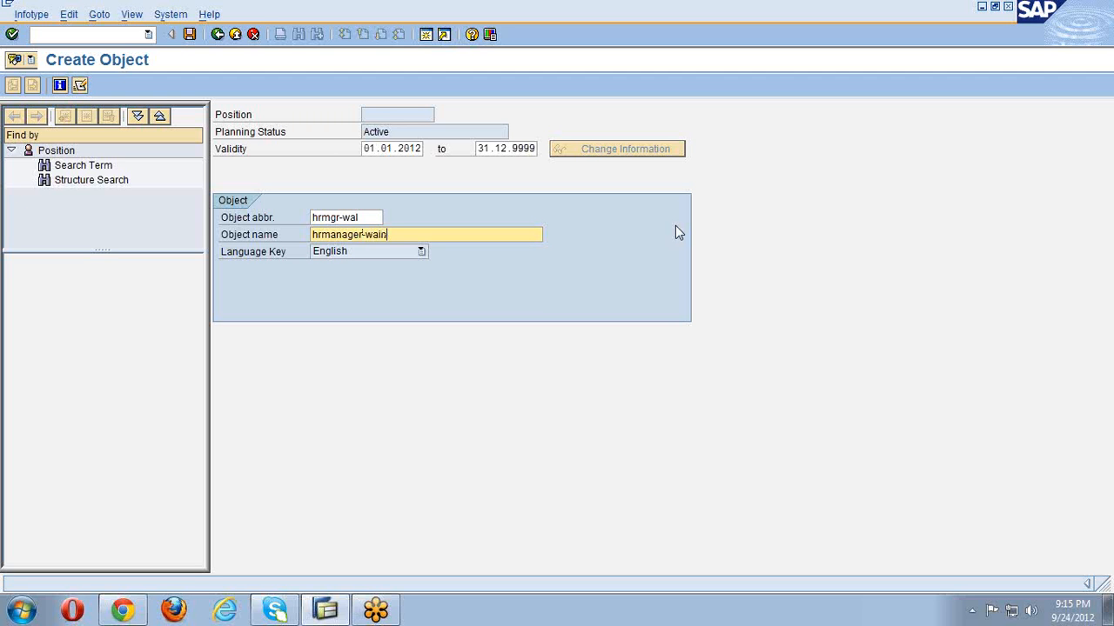
pyautogui.press('BackSpace')
pyautogui.write('mart')
pyautogui.press('Return')
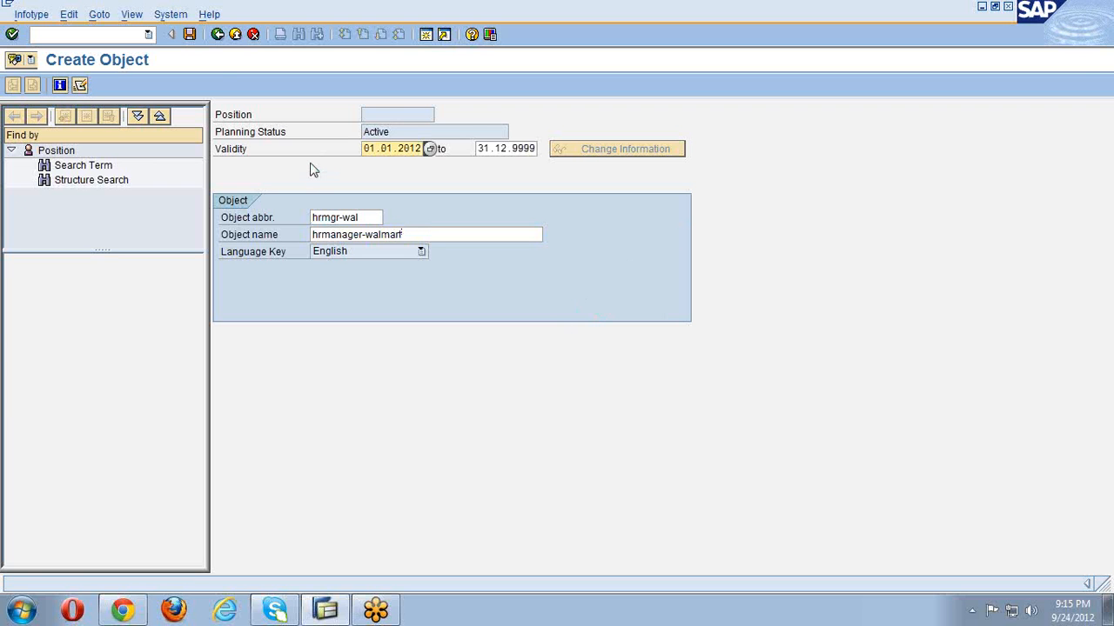
pyautogui.click(189, 33)
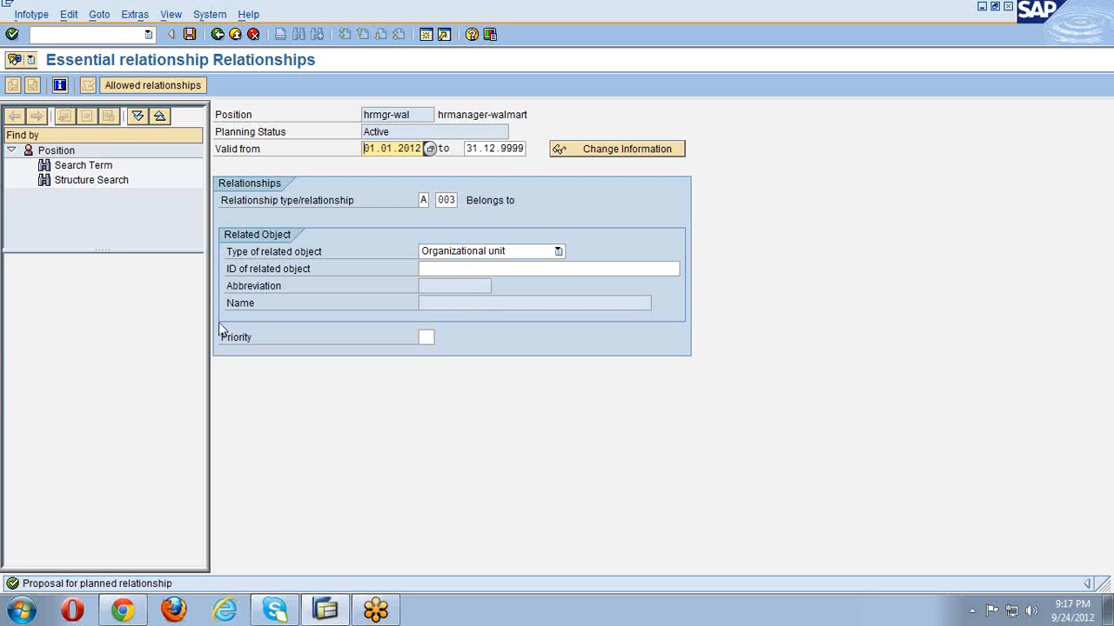
# - Move to the organizational unit ID field of relationship A 003 Belongs to
pyautogui.click(462, 273)
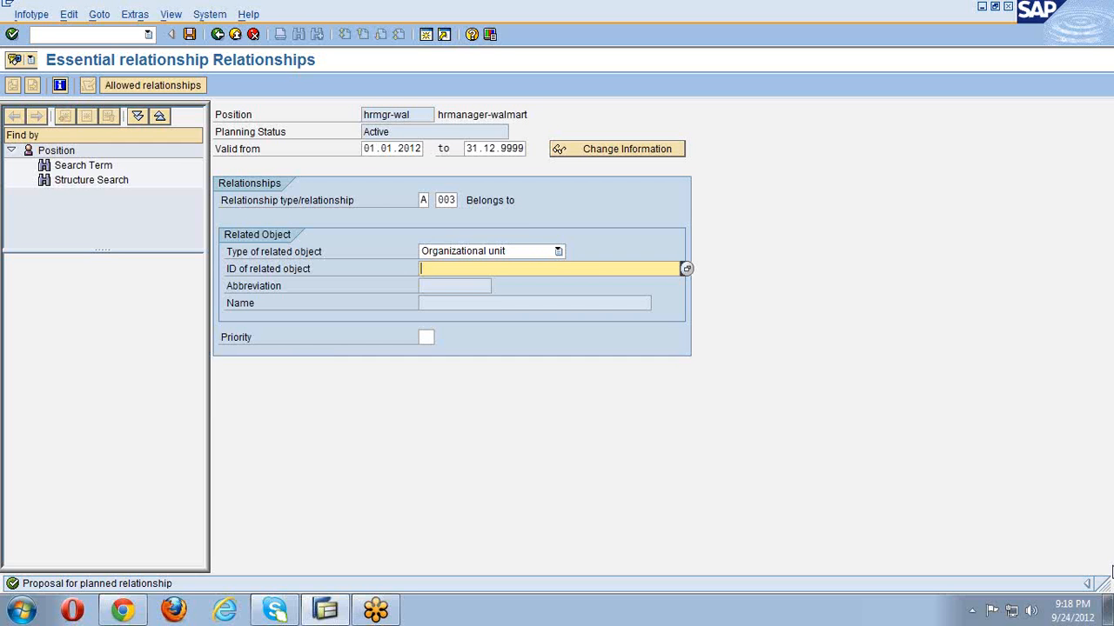
# - Link the position to organizational unit hr-wal and save
pyautogui.write('hr-wal')
pyautogui.press('Return')
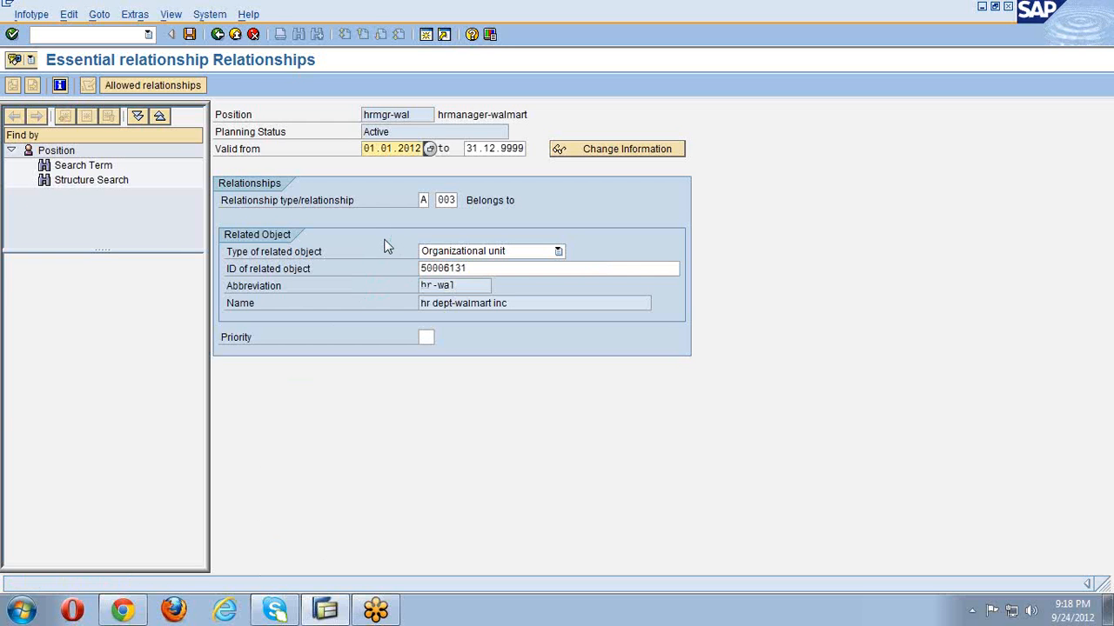
pyautogui.click(189, 34)
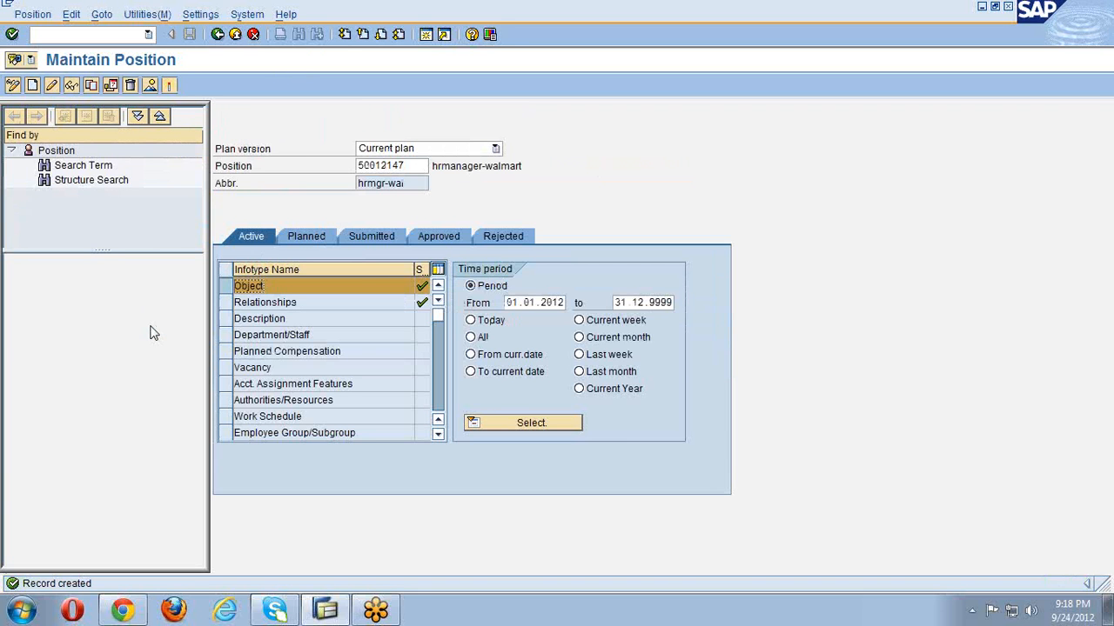
# - Clear position number 50012147 and select the Object infotype for another position
pyautogui.doubleClick(411, 166)
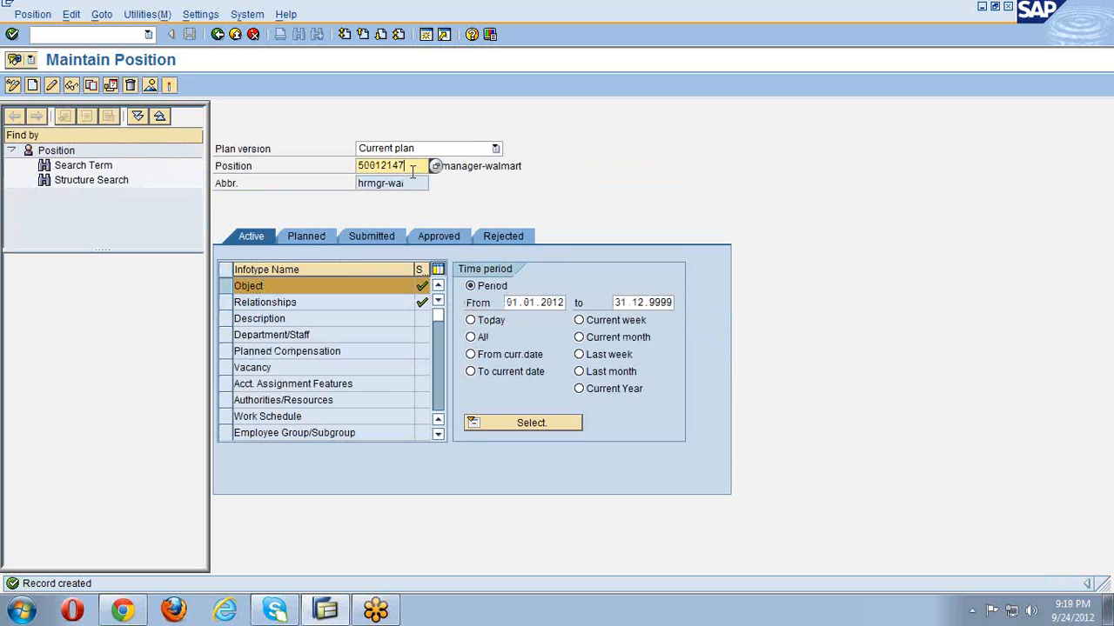
pyautogui.press('Delete')
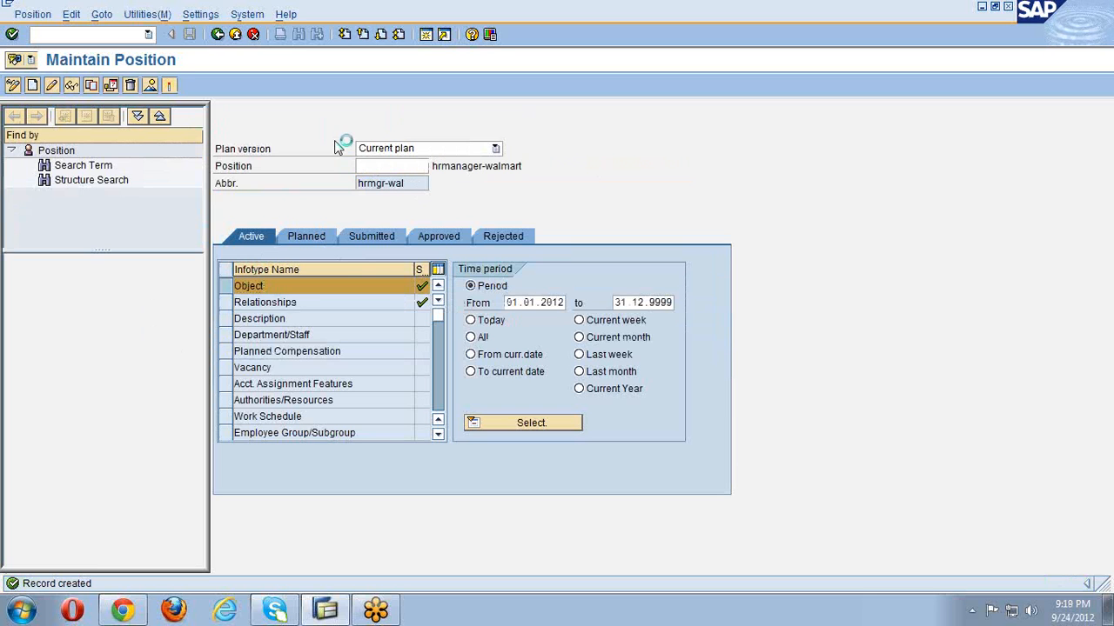
pyautogui.press('Return')
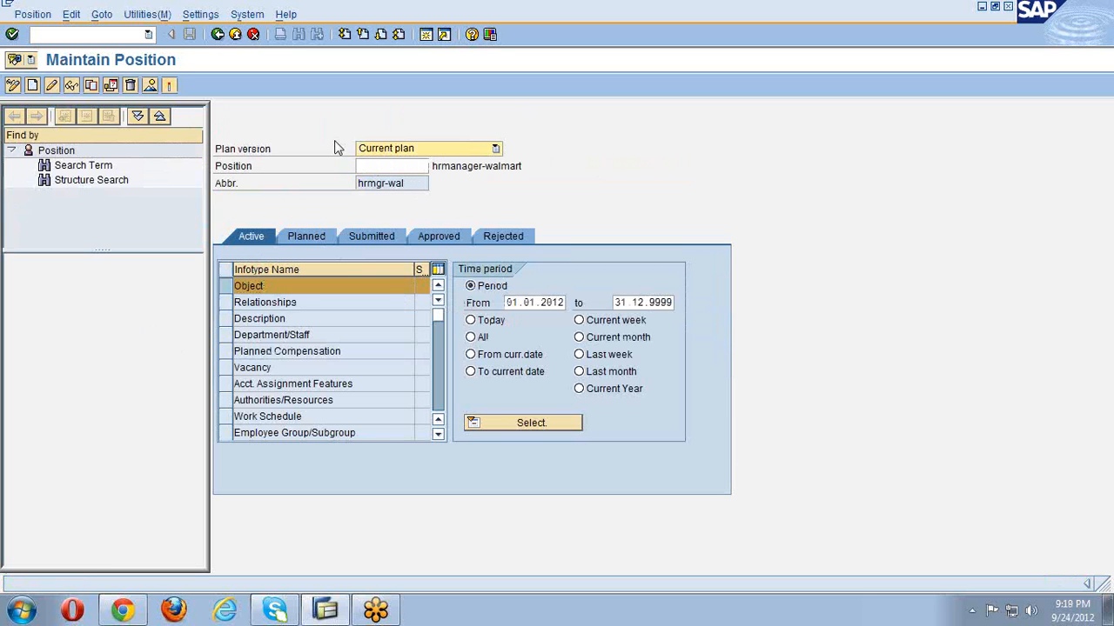
pyautogui.click(223, 294)
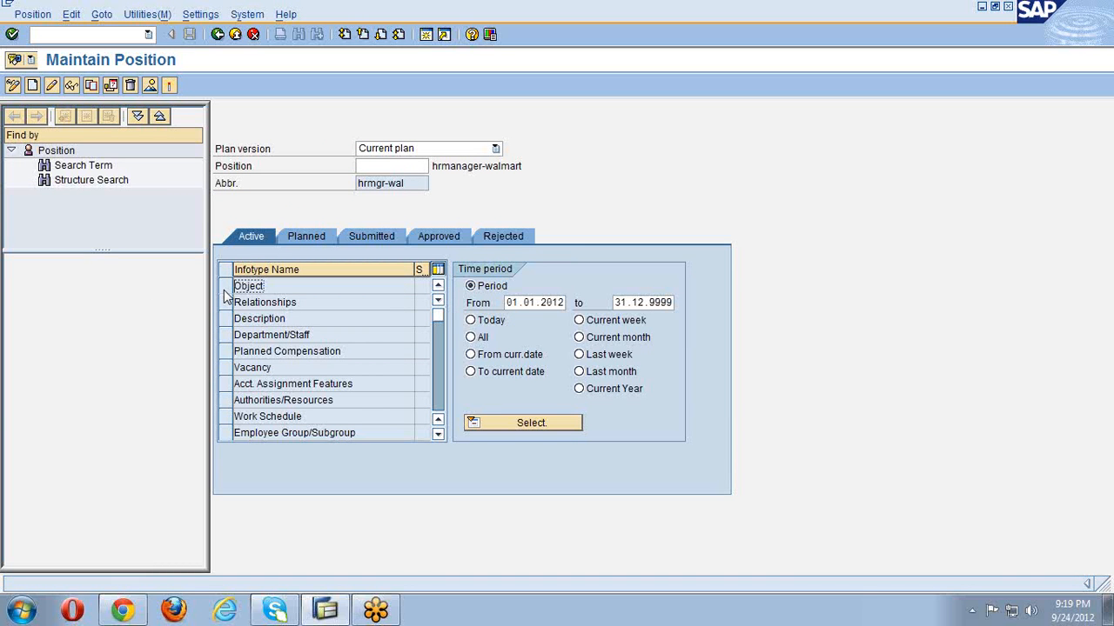
pyautogui.click(223, 292)
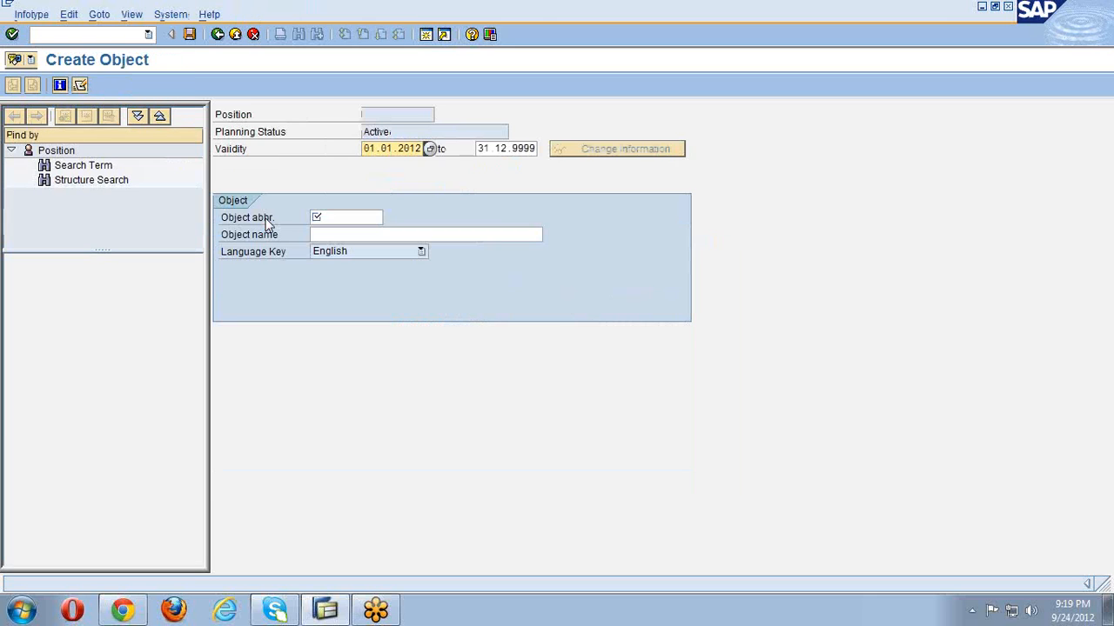
# - Enter position hrexe-wal named 'hrexecutive-walmart inc' and save it
pyautogui.click(330, 217)
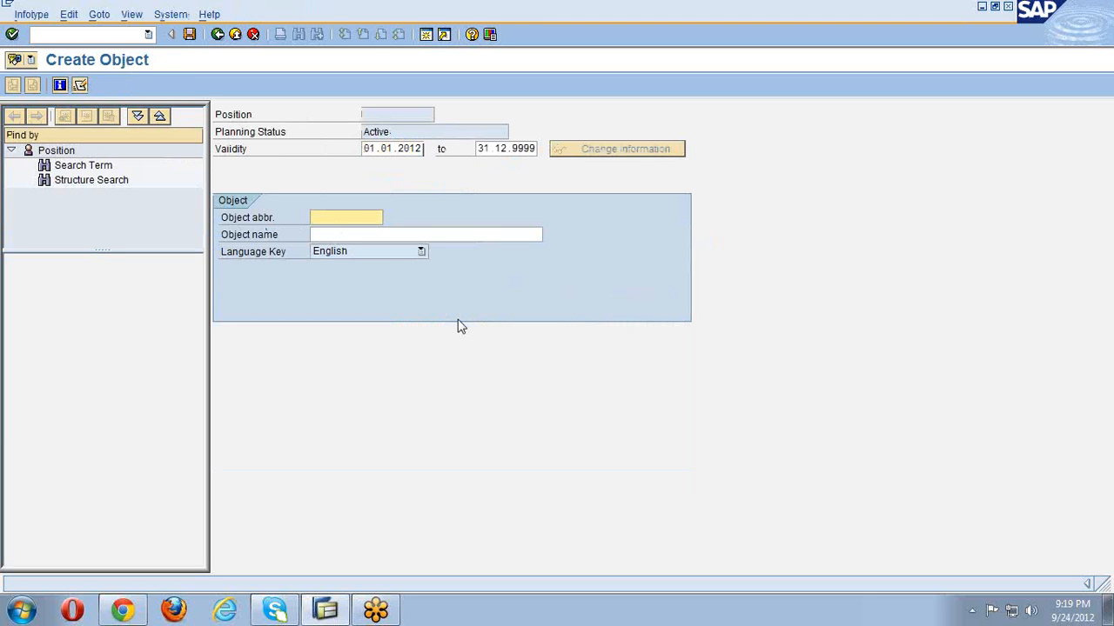
pyautogui.write('hrexe-wal')
pyautogui.press('Tab')
pyautogui.write('hre')
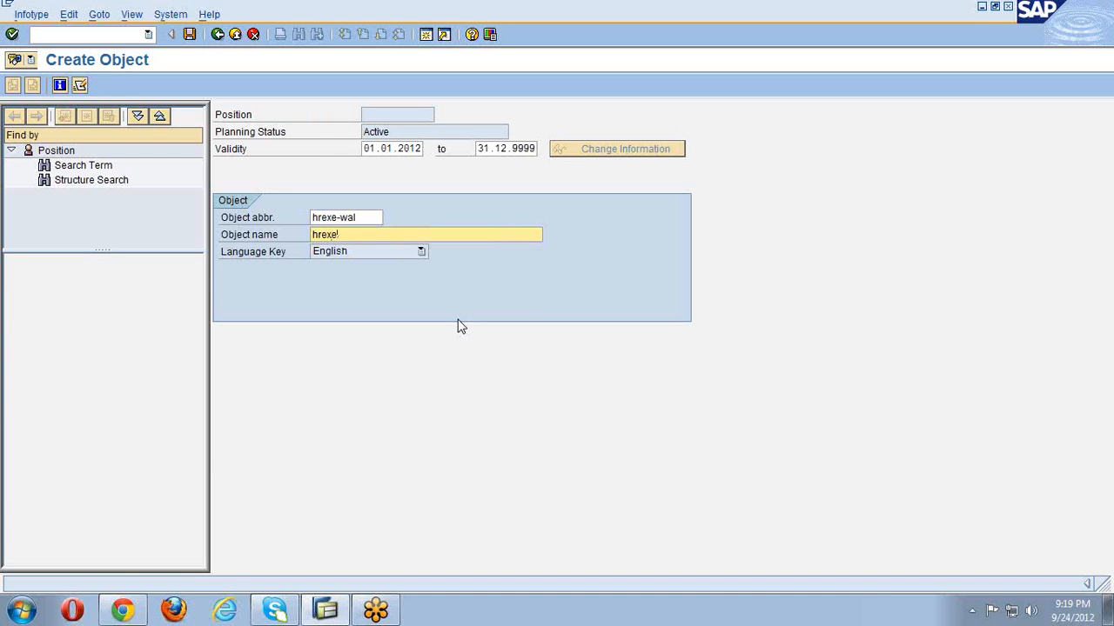
pyautogui.write('xecutive-walmart inc')
pyautogui.press('Return')
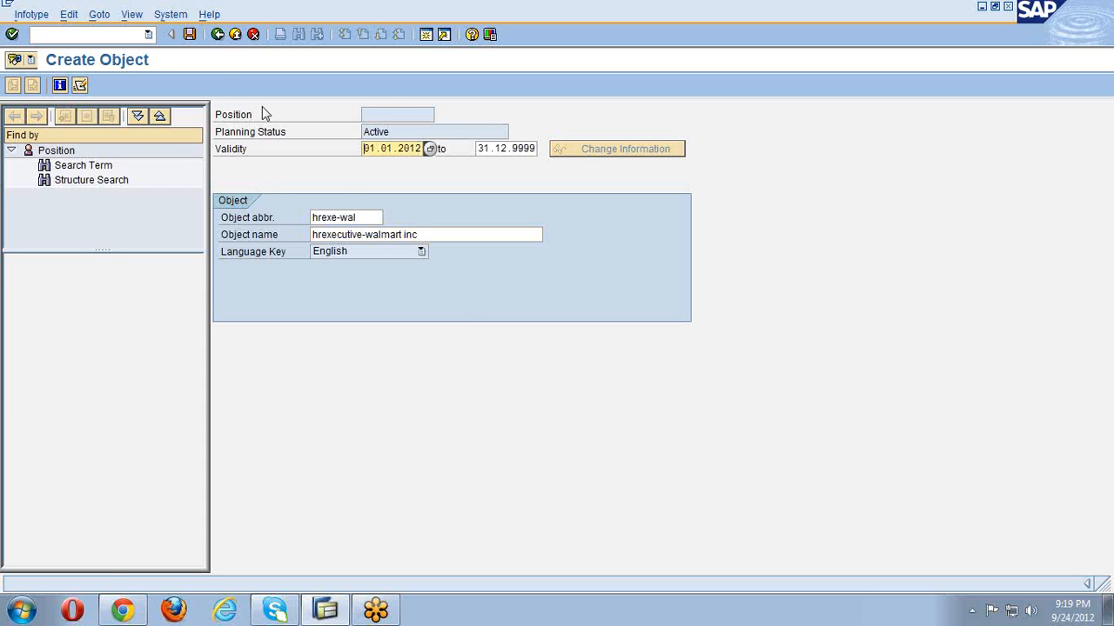
pyautogui.click(189, 35)
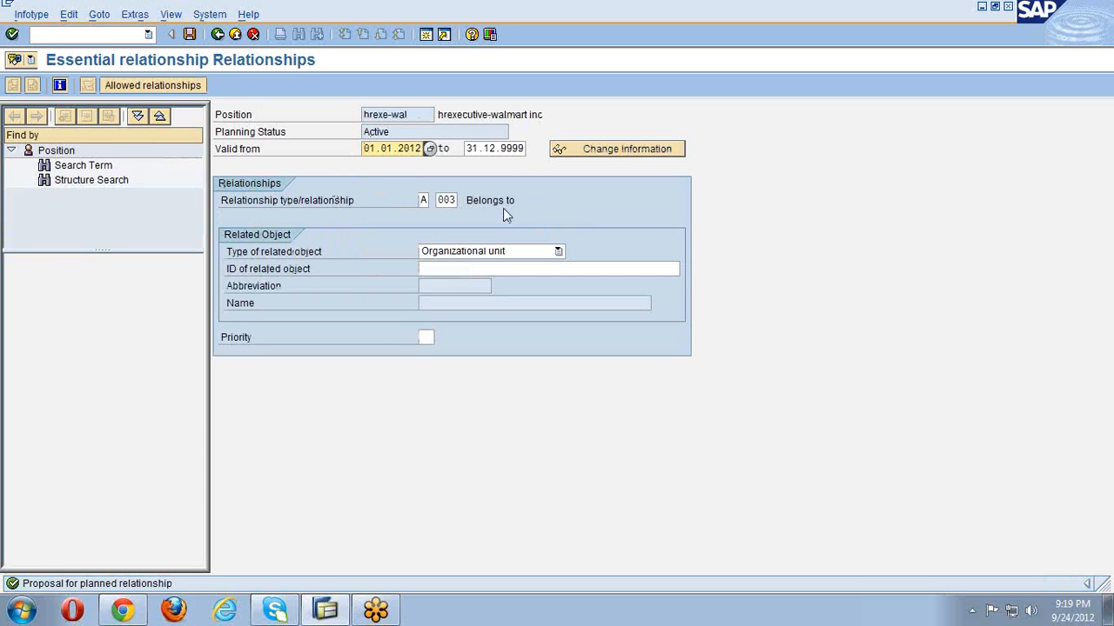
# - Link the hrexecutive position to the hr-wal unit and save it
pyautogui.click(497, 269)
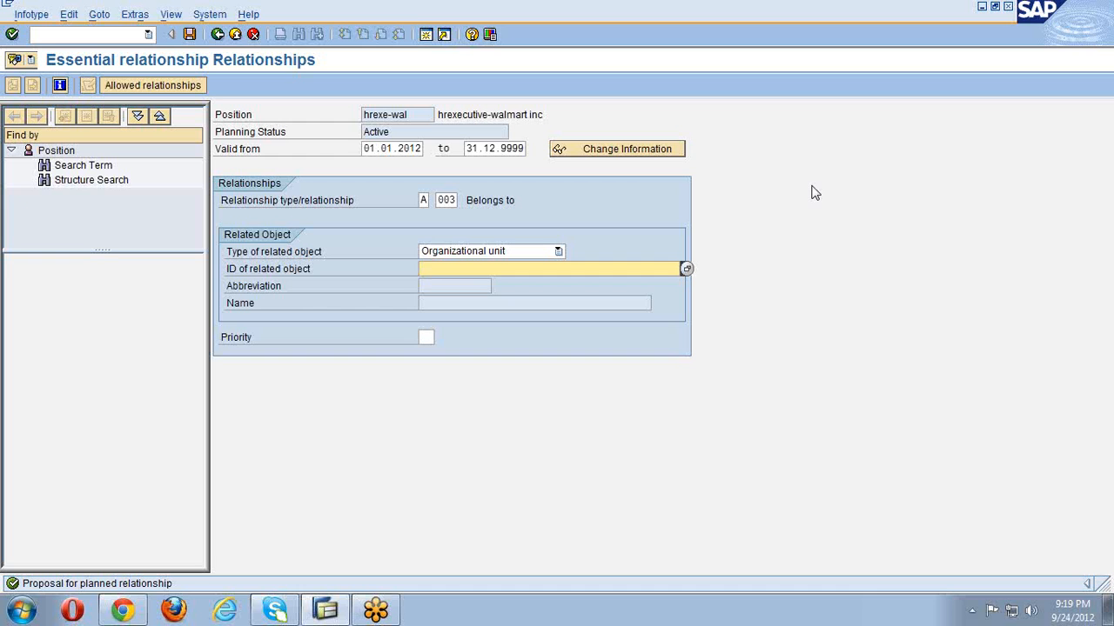
pyautogui.write('hr')
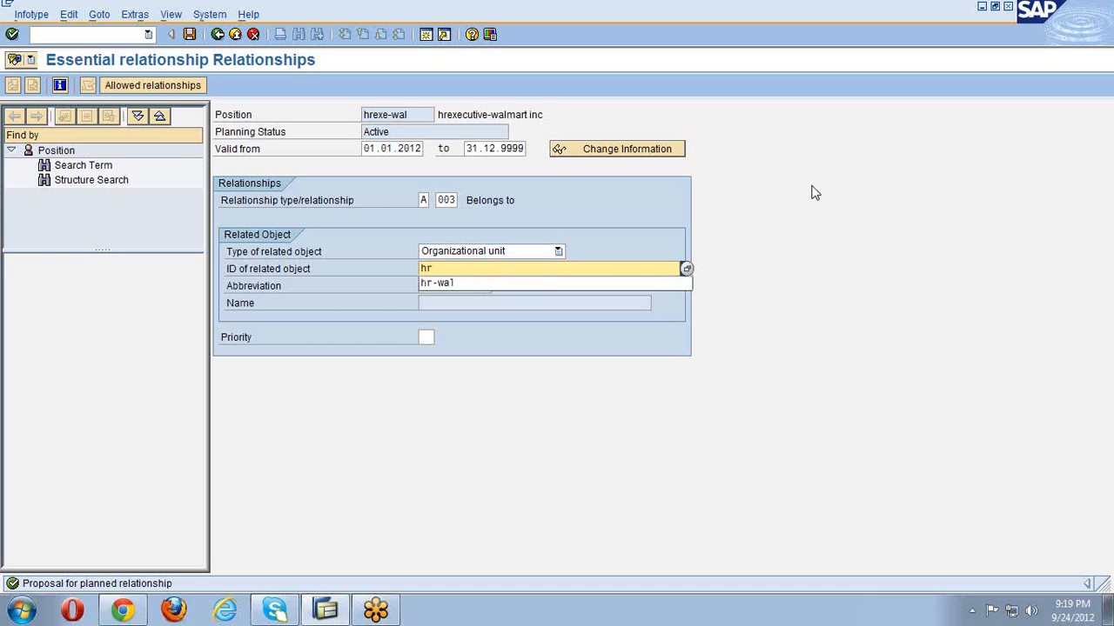
pyautogui.write('-wal')
pyautogui.press('Return')
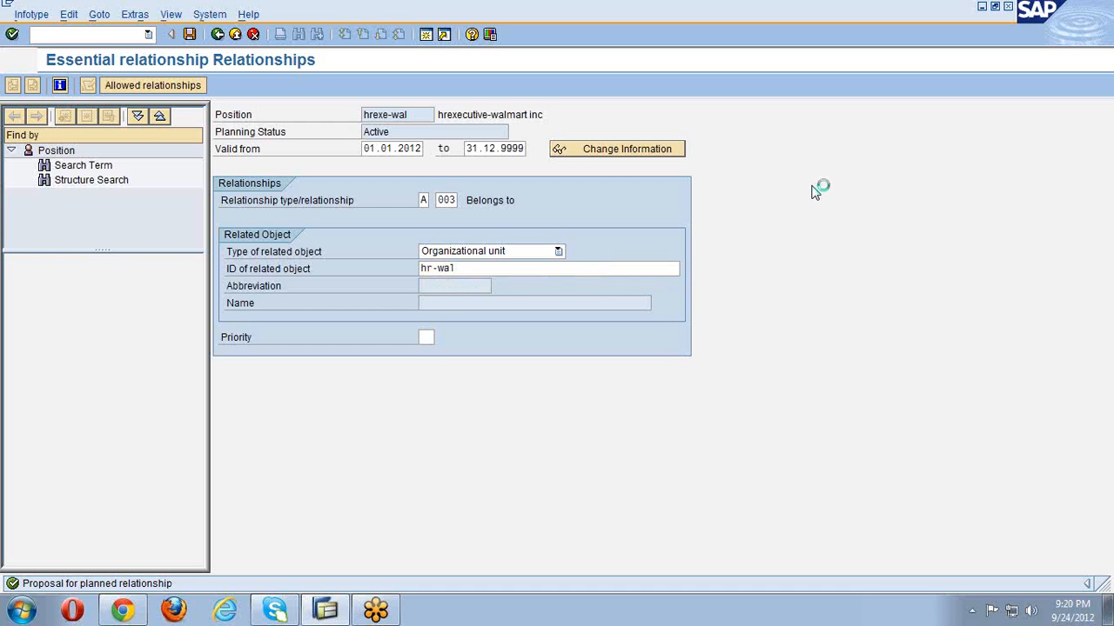
pyautogui.click(190, 36)
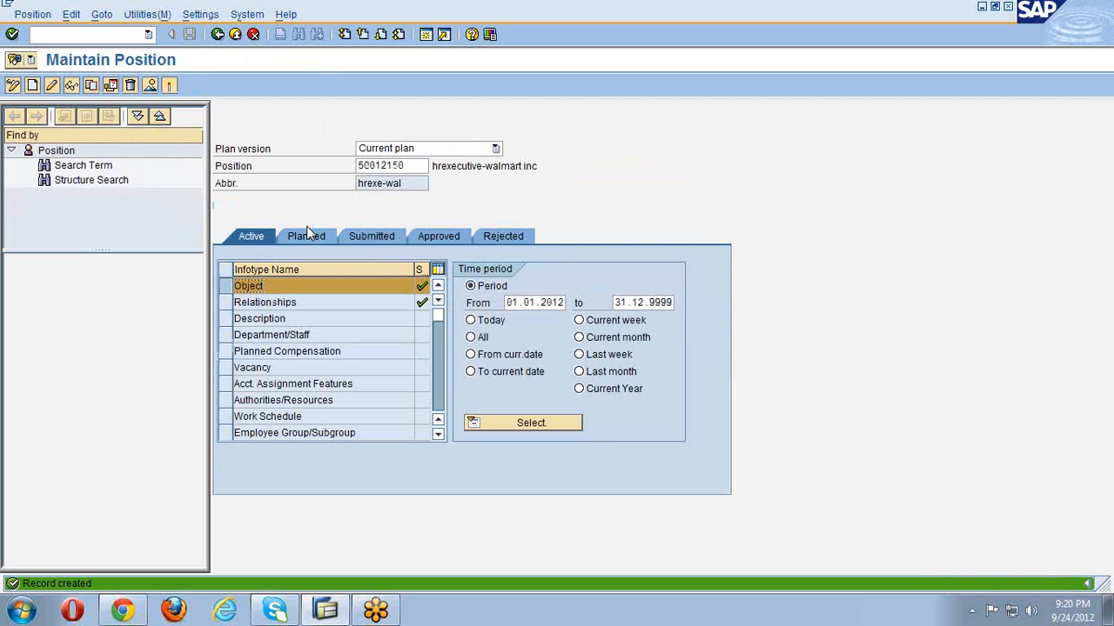
# - Clear position number 50012150 to prepare for a new position
pyautogui.moveTo(409, 165); pyautogui.dragTo(311, 162)
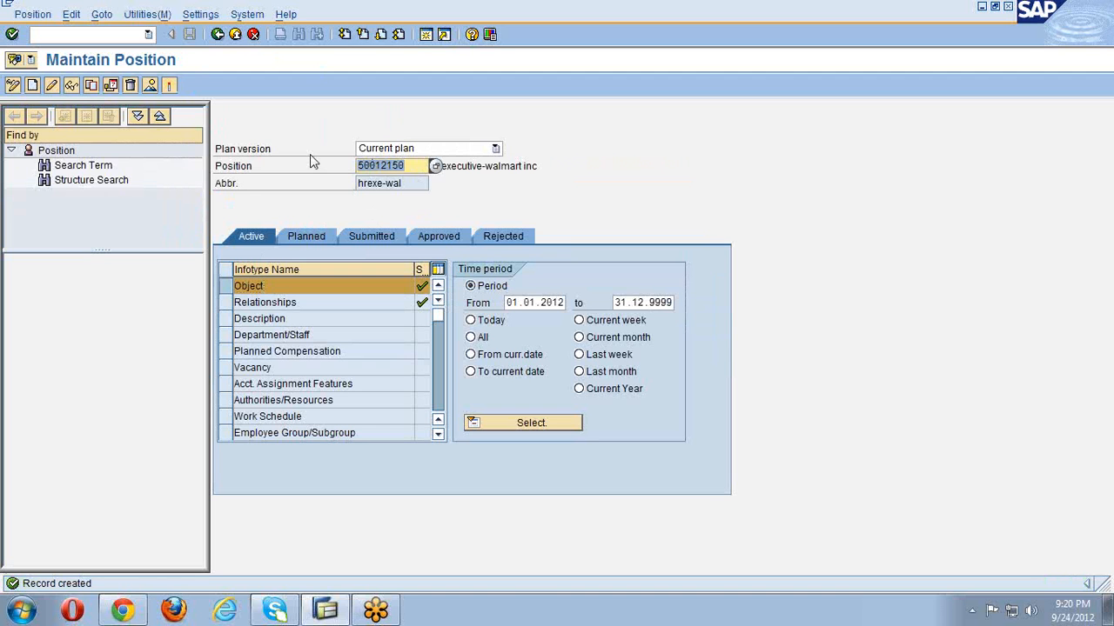
pyautogui.press('Delete')
pyautogui.press('Return')
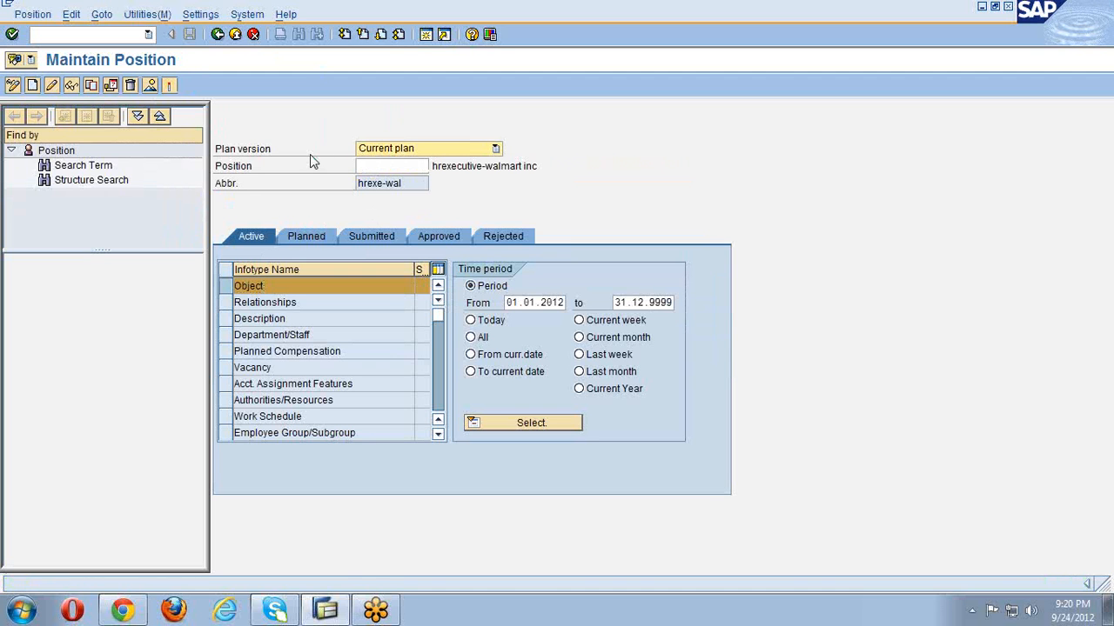
# - Create position finmgr-wal named 'finance manager-walmart inc' and save it
pyautogui.click(33, 86)
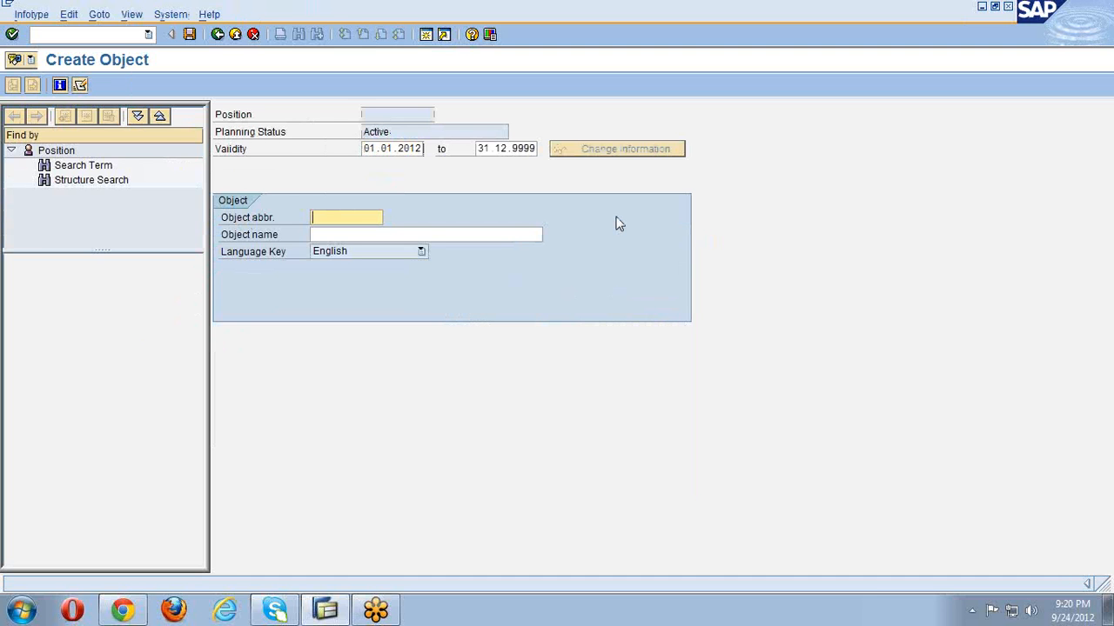
pyautogui.write('finmgr-wal')
pyautogui.press('Tab')
pyautogui.write('f')
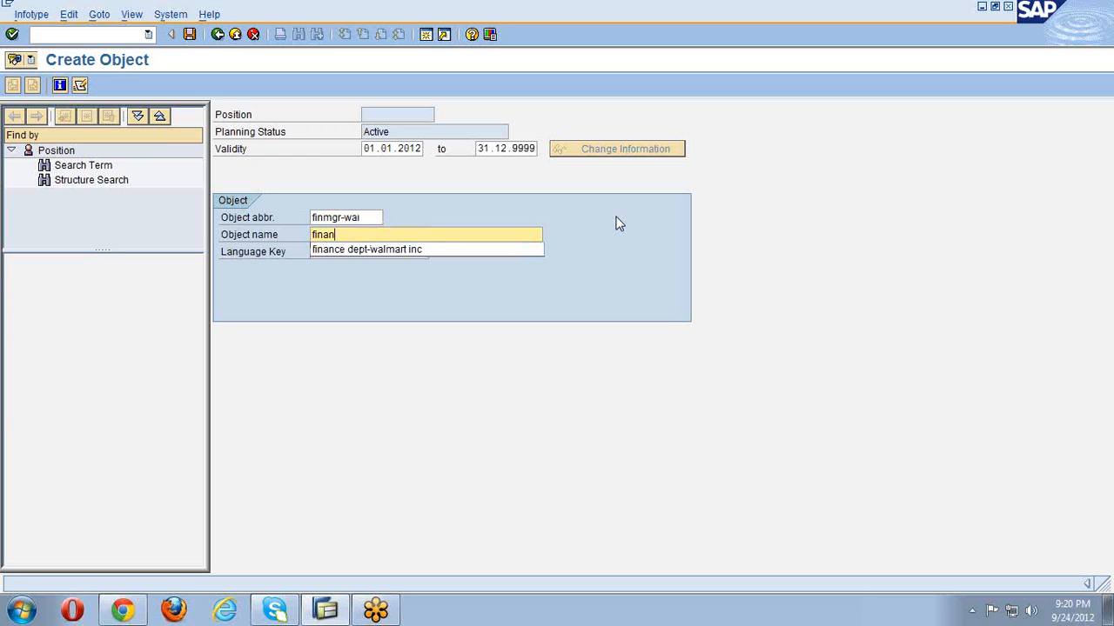
pyautogui.write('inance manager-walmart in')
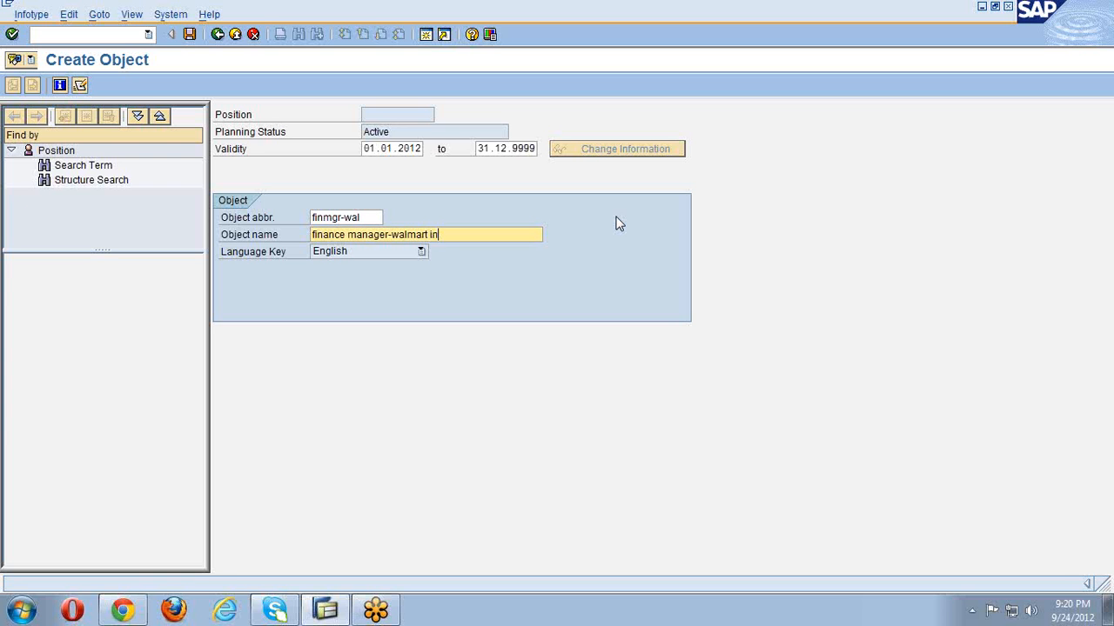
pyautogui.write('c')
pyautogui.press('Return')
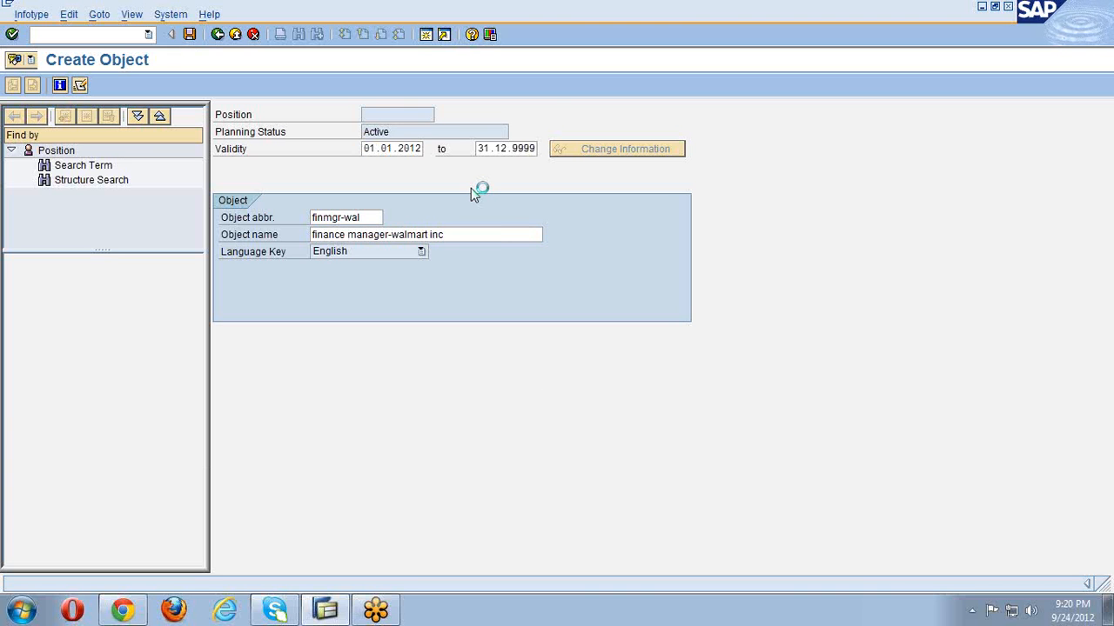
pyautogui.click(461, 268)
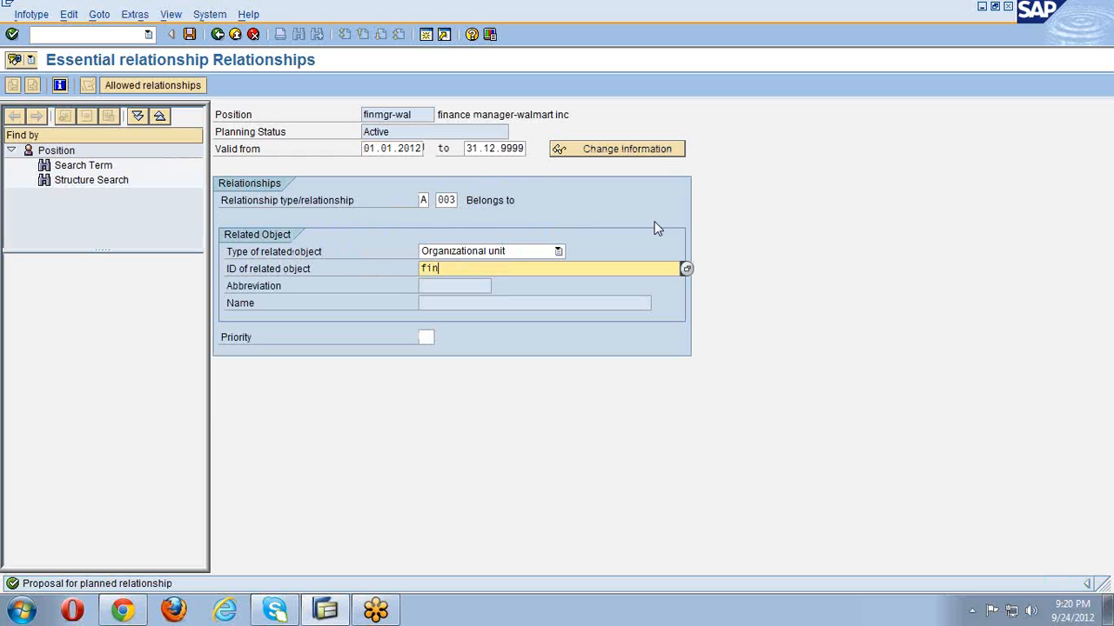
# - Link the finance manager position to the fin-wal unit and save it
pyautogui.write('fin-wal')
pyautogui.press('Return')
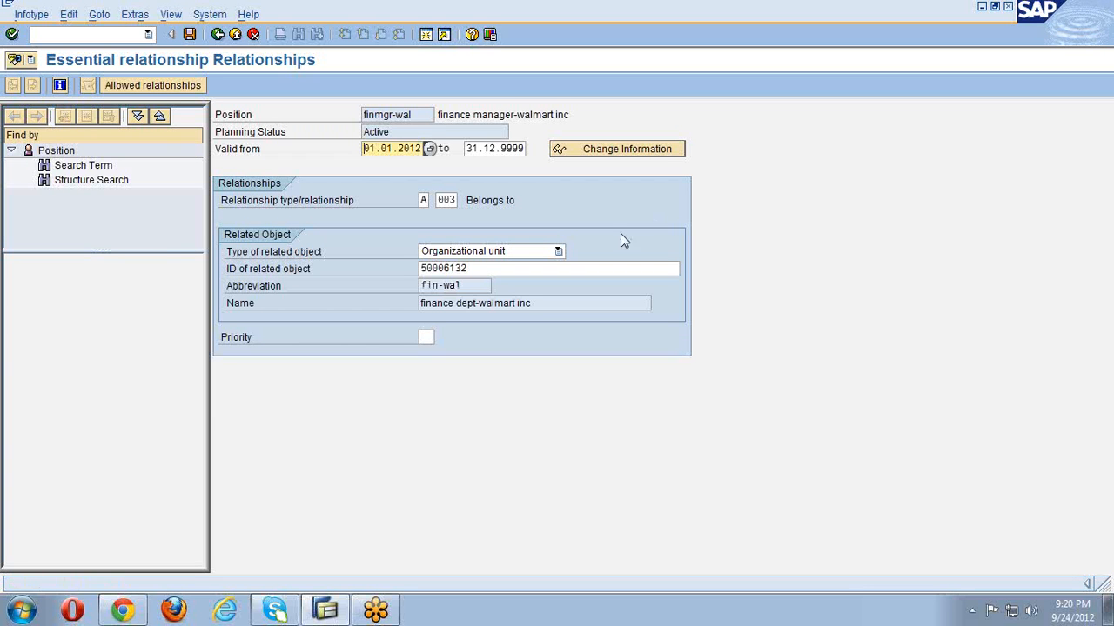
pyautogui.click(190, 35)
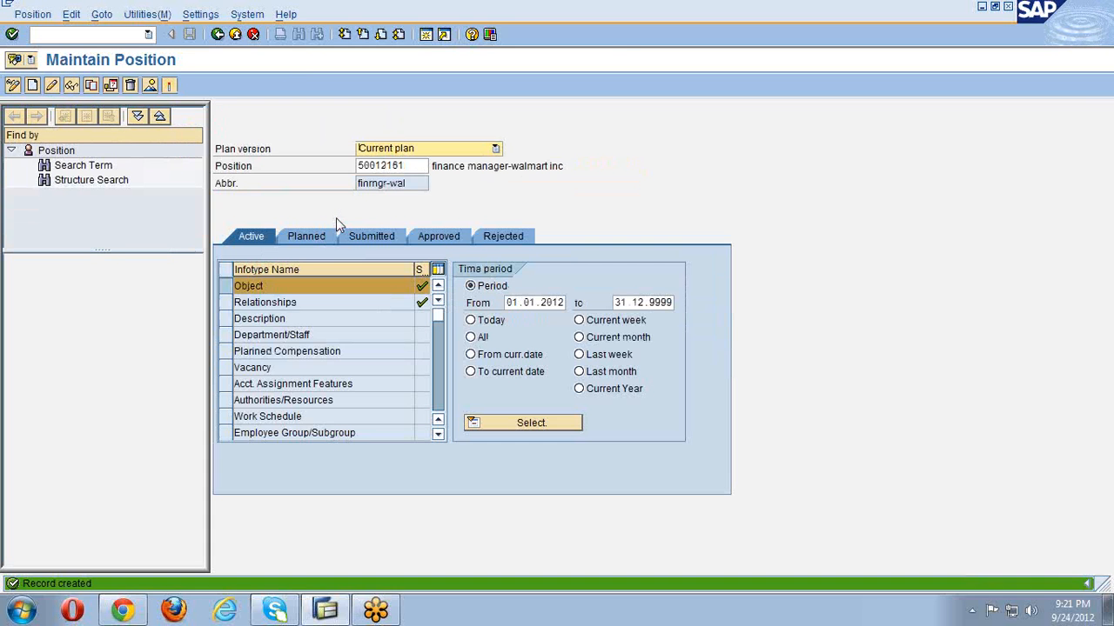
# - Clear position number 50012151 to get a blank form for another position
pyautogui.click(225, 289)
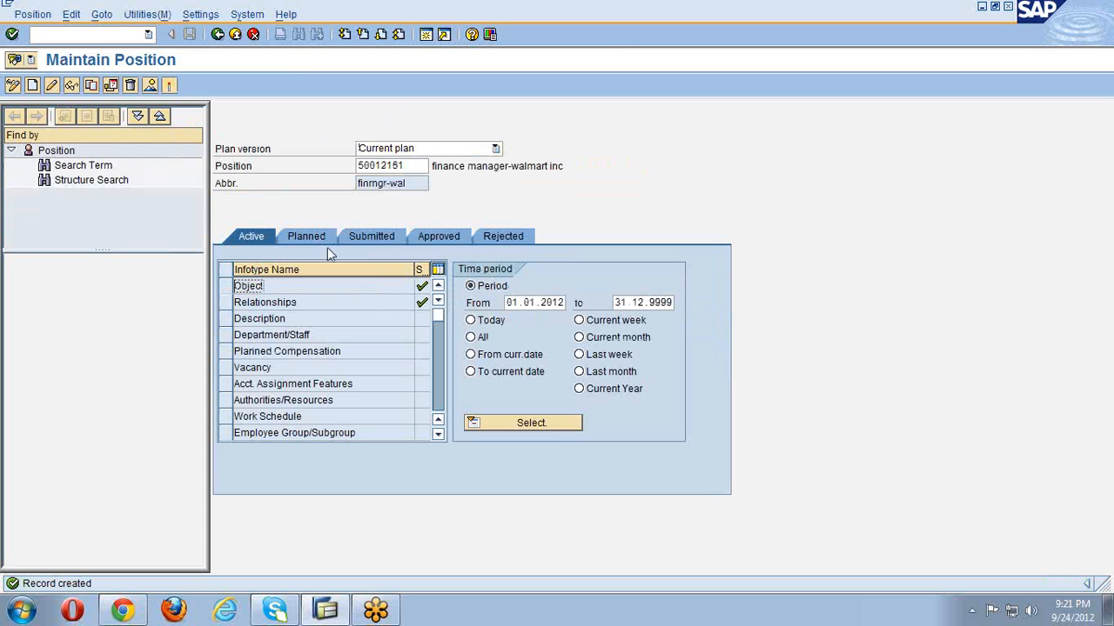
pyautogui.moveTo(409, 164); pyautogui.dragTo(326, 164)
pyautogui.press('BackSpace')
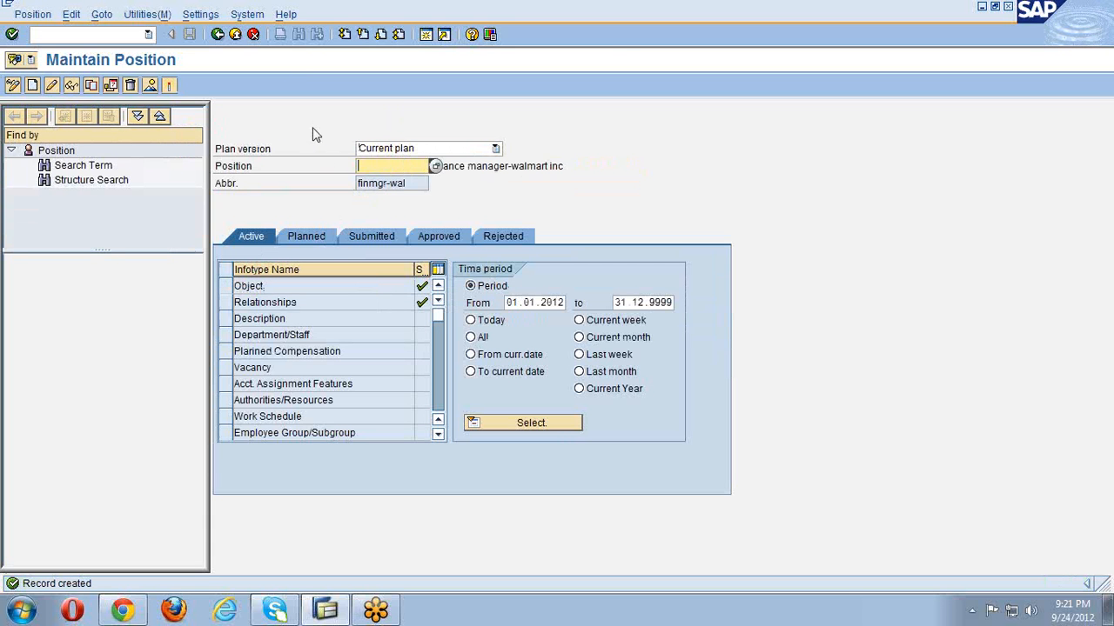
pyautogui.press('Return')
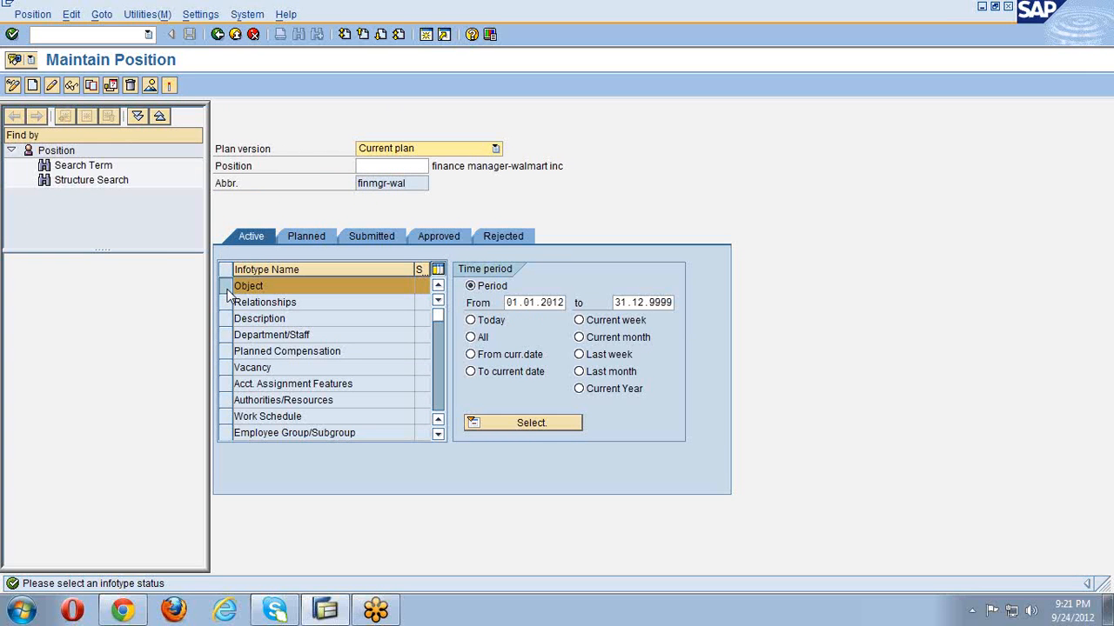
pyautogui.click(32, 85)
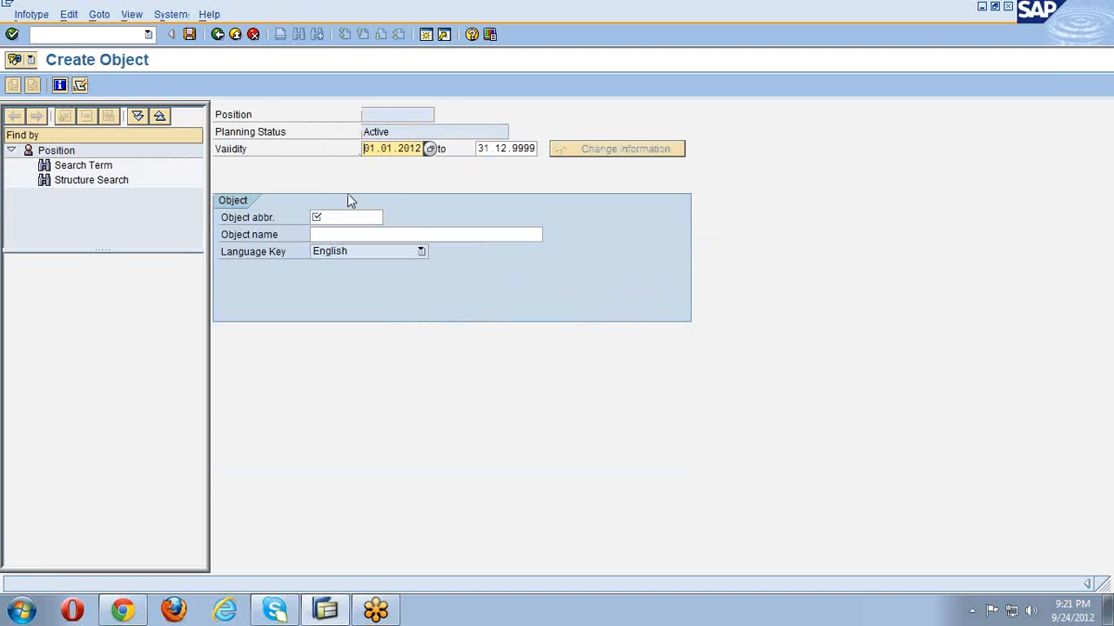
# - Create position finexe-wal named 'finexecutive-walmart inc' and save it
pyautogui.click(343, 216)
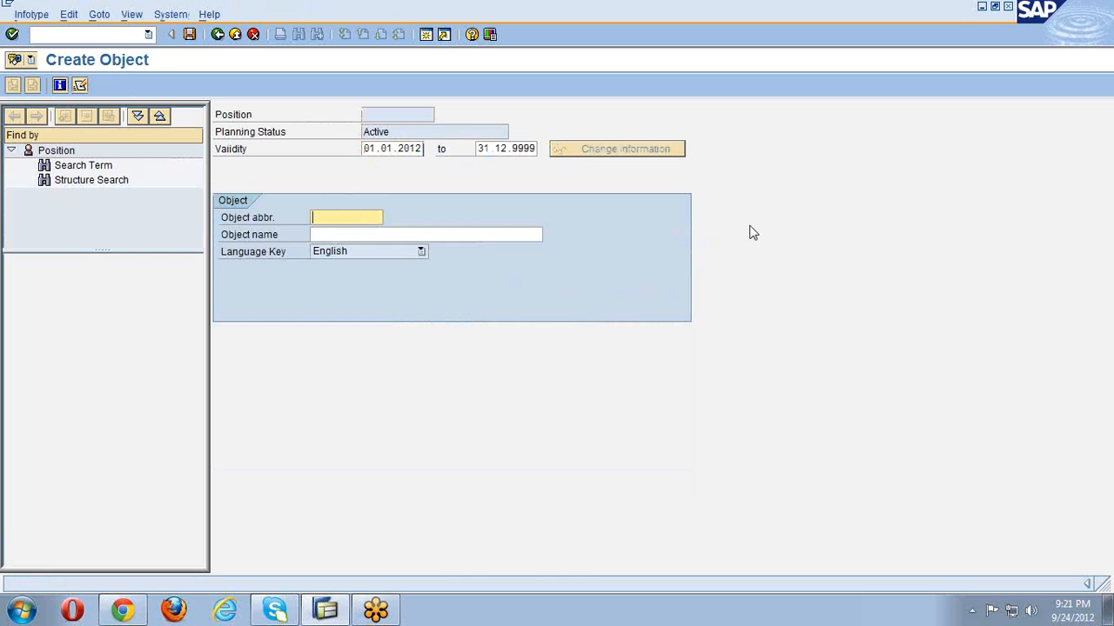
pyautogui.write('finexe-wal')
pyautogui.press('Tab')
pyautogui.write('f')
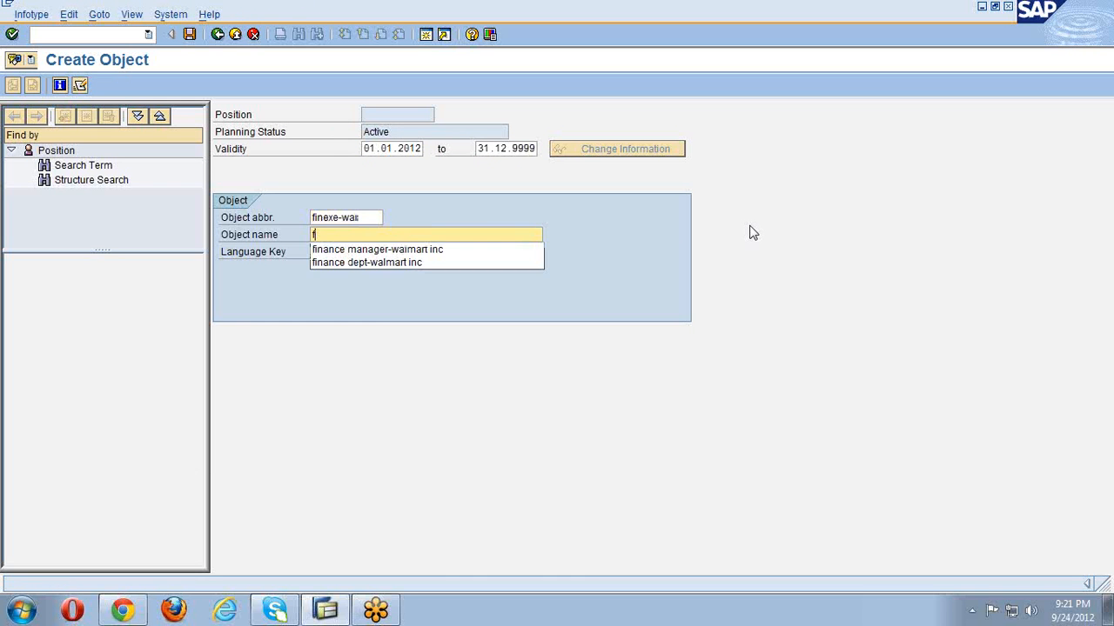
pyautogui.write('inexecutive-walmart inc')
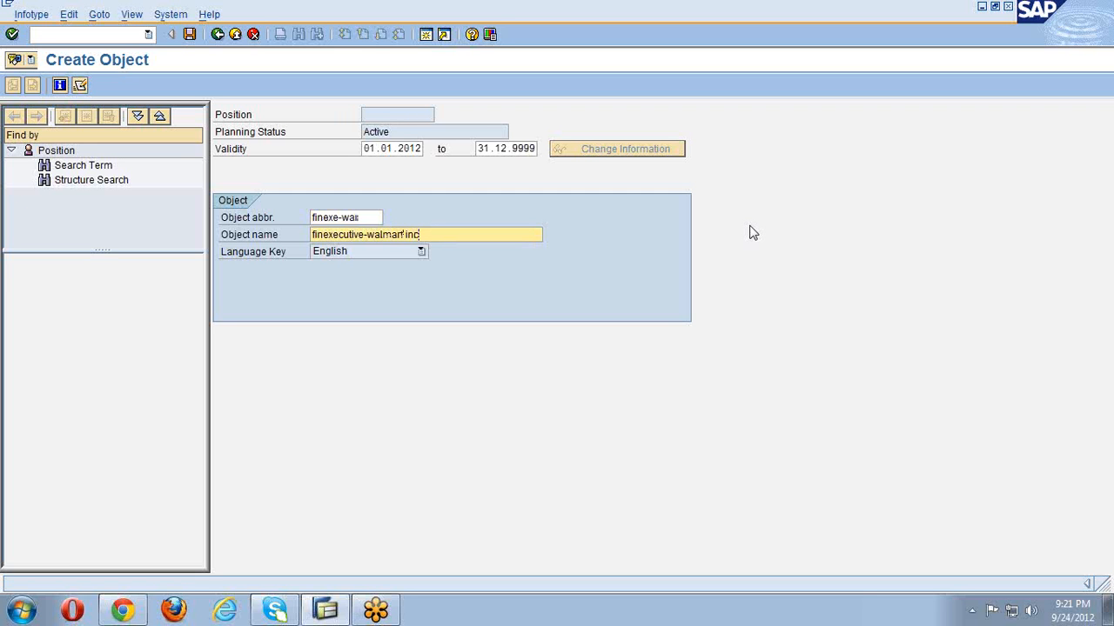
pyautogui.press('Return')
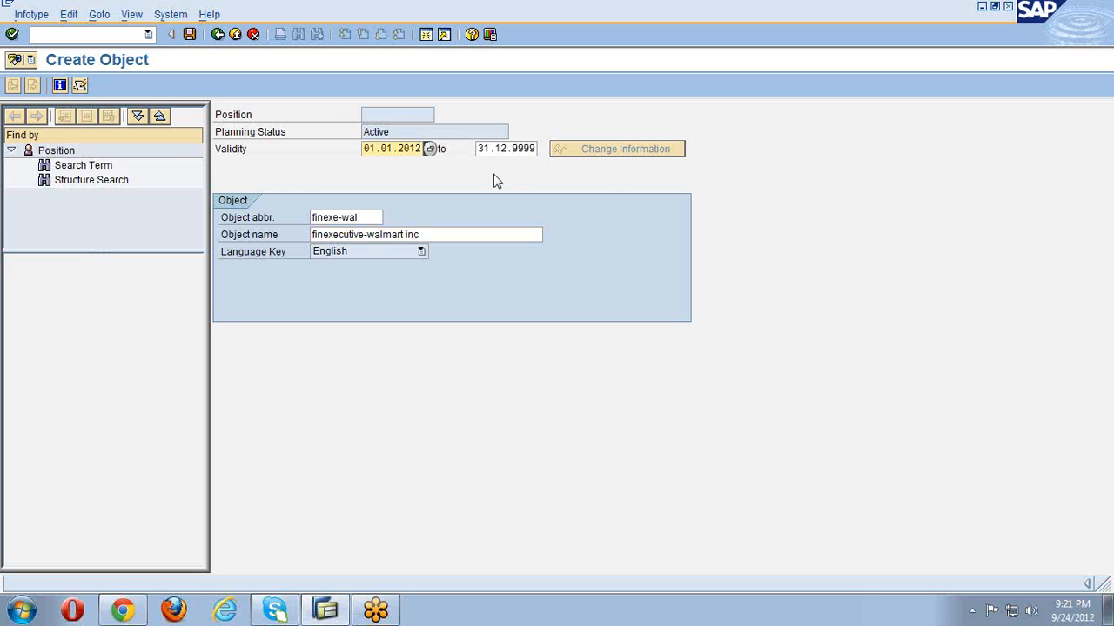
pyautogui.click(191, 34)
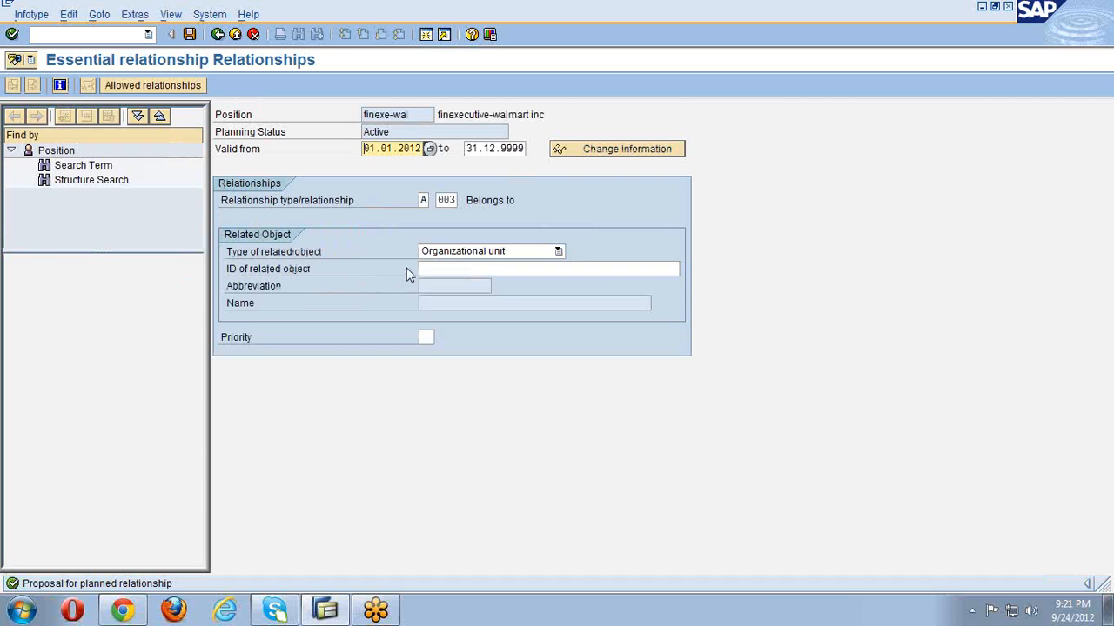
# - Link finexe-wal to the fin-wal unit, save, and clear position number 50012152
pyautogui.click(419, 270)
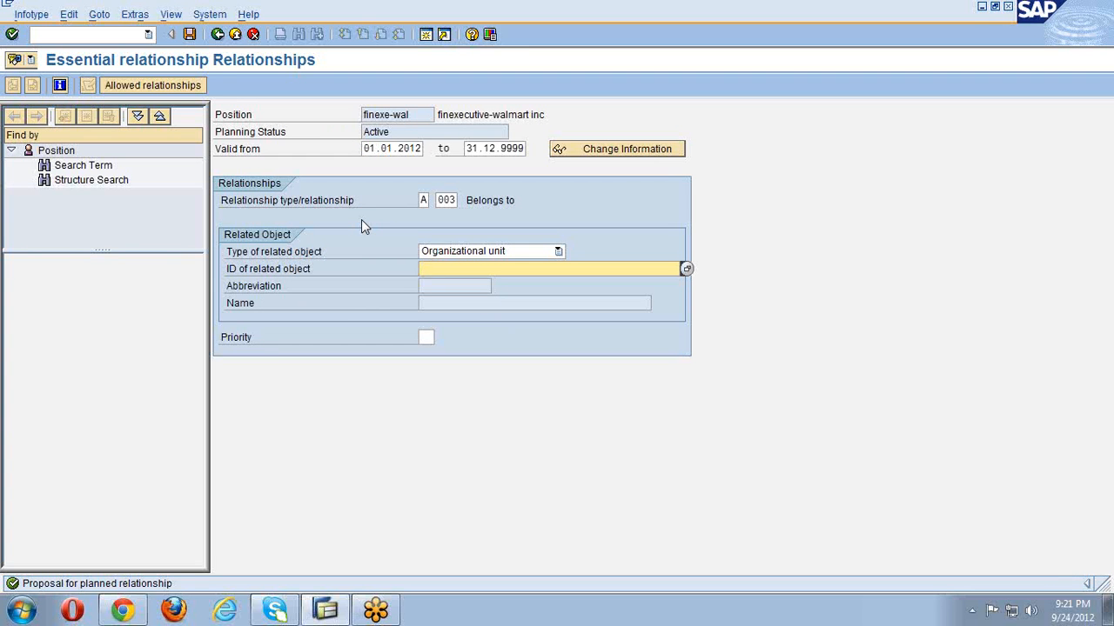
pyautogui.write('fin-wal')
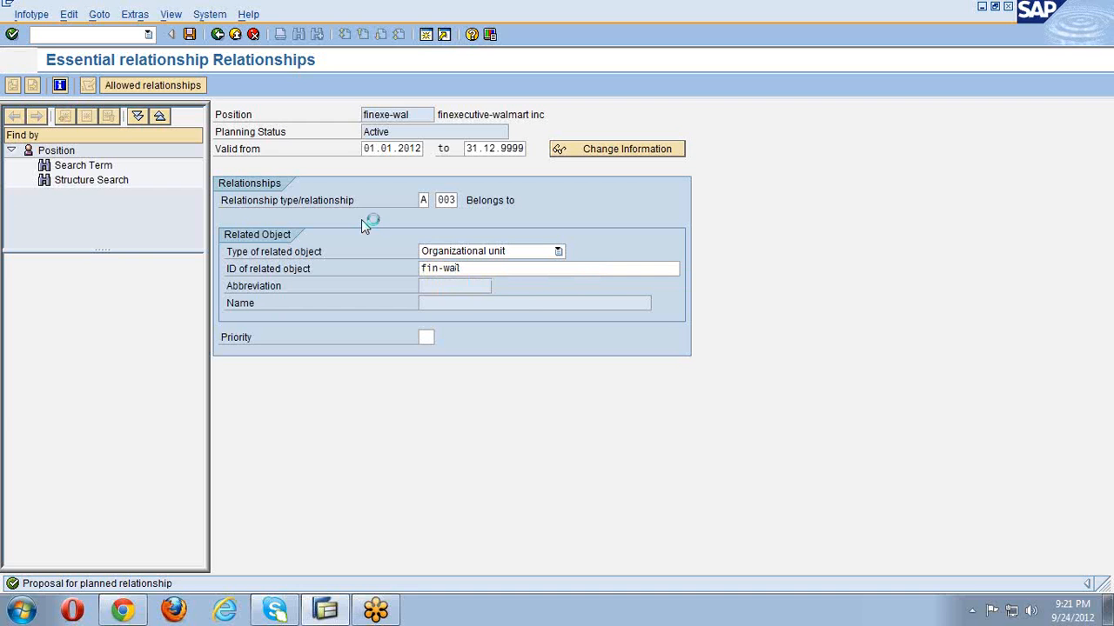
pyautogui.click(189, 34)
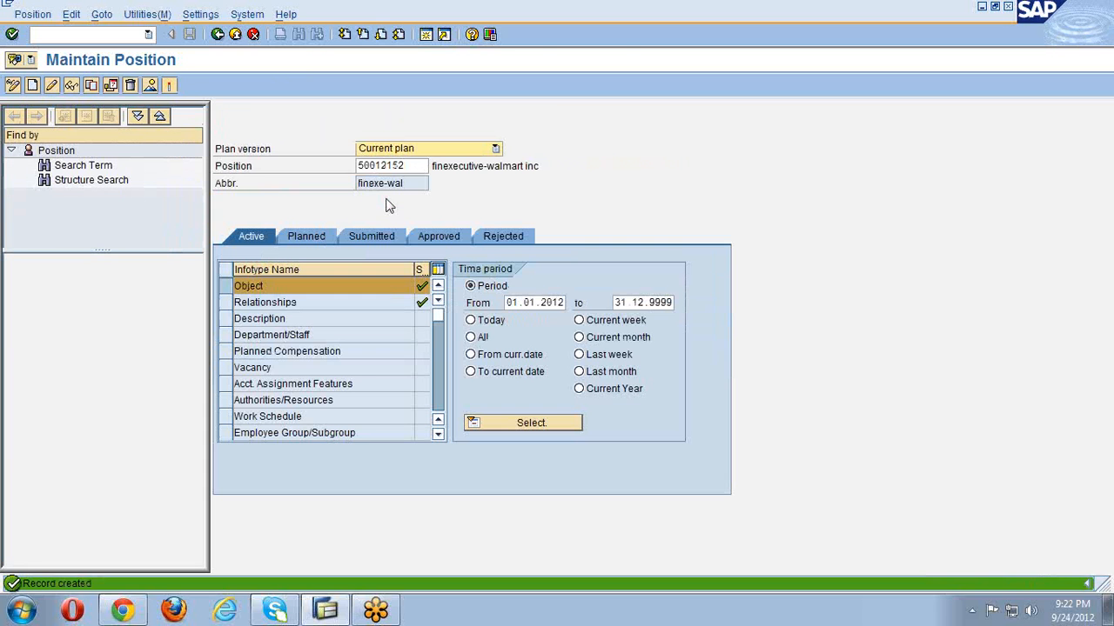
pyautogui.doubleClick(403, 166)
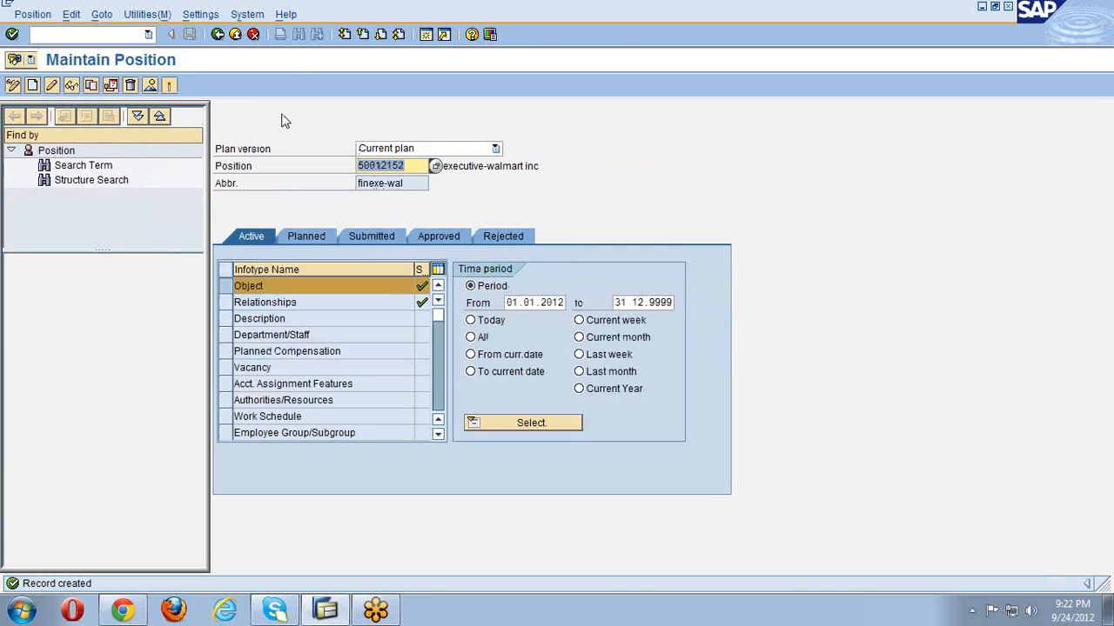
pyautogui.press('Delete')
pyautogui.press('Return')
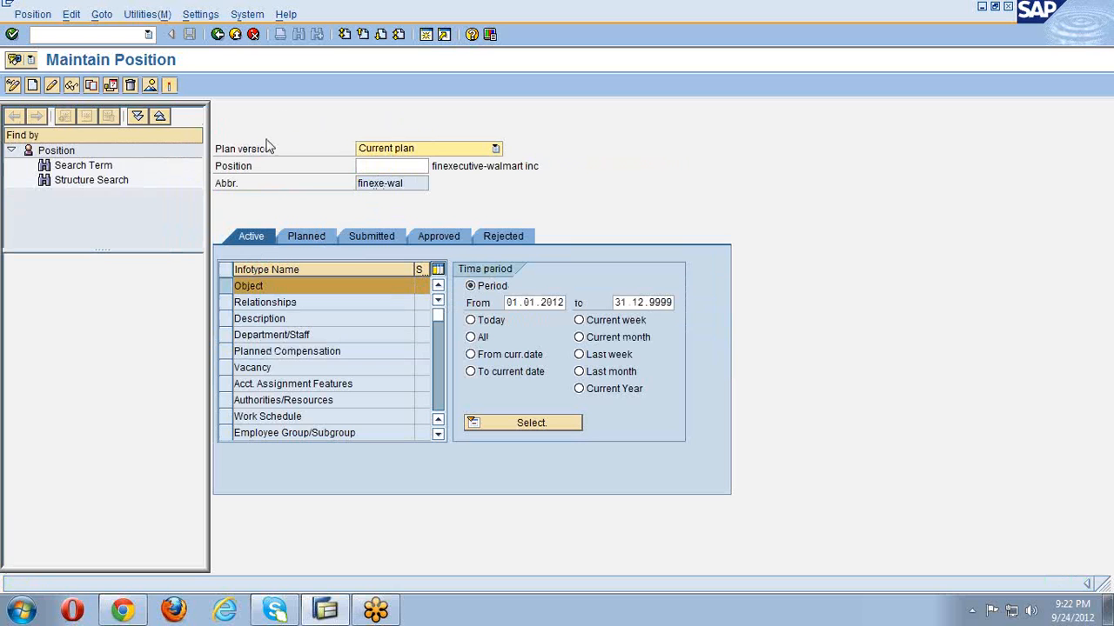
pyautogui.click(33, 86)
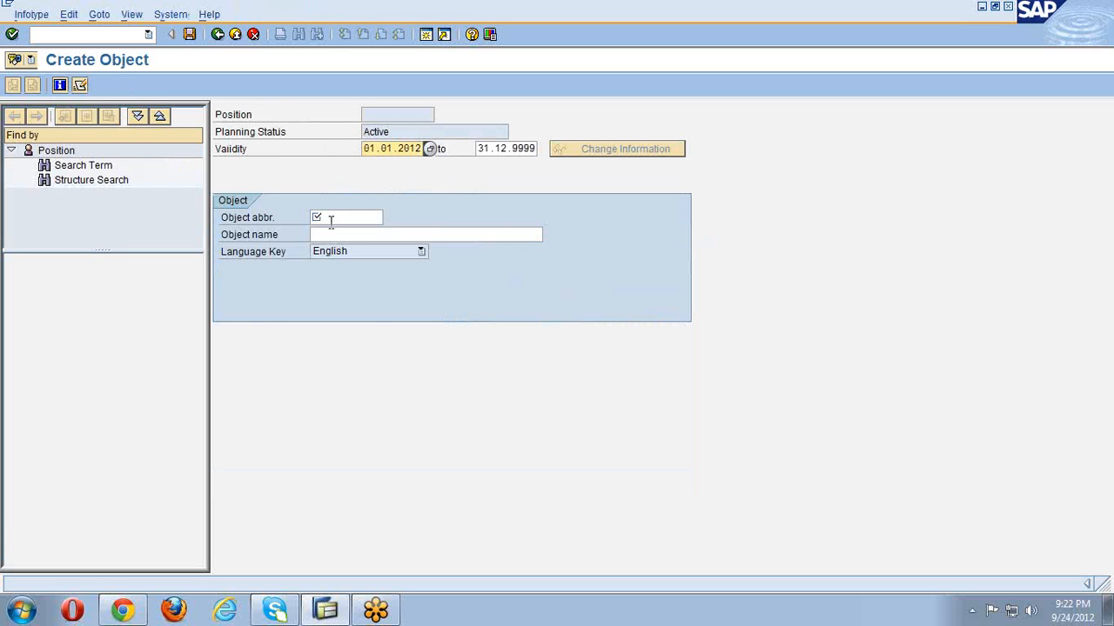
# - Create position sdmgr-wal named 'sd manager-walmart inc' and save it
pyautogui.write('d')
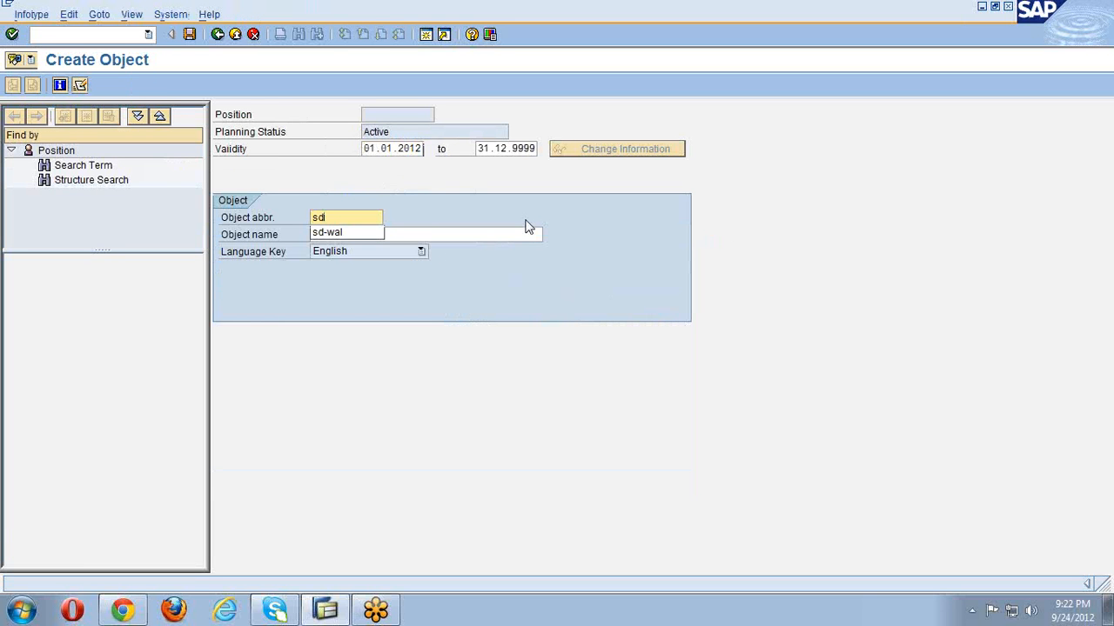
pyautogui.write('mgr-wal')
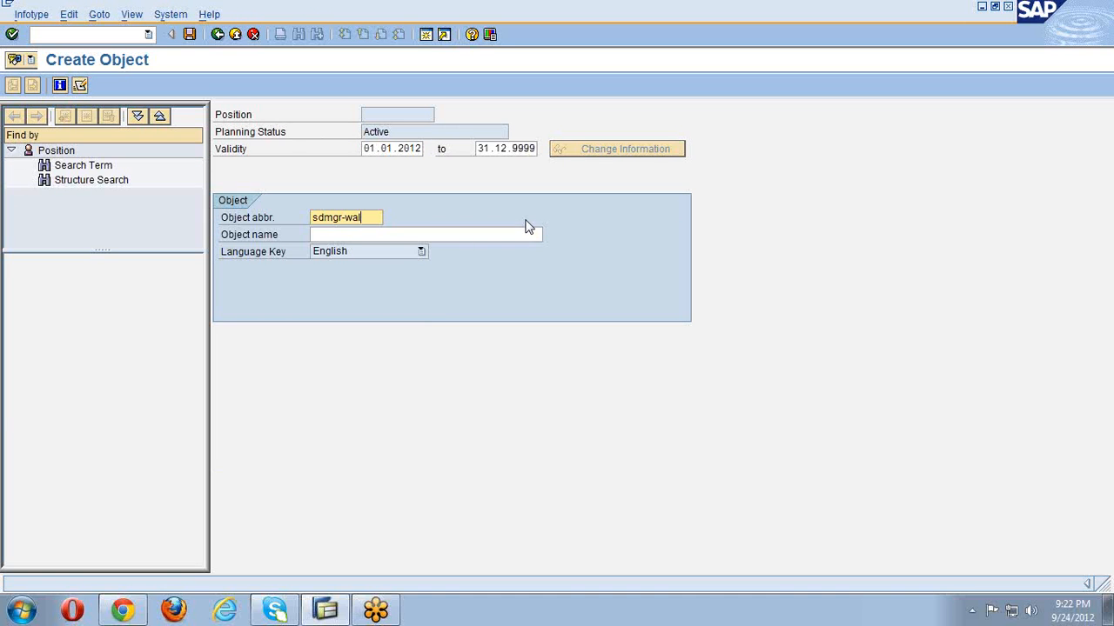
pyautogui.press('Tab')
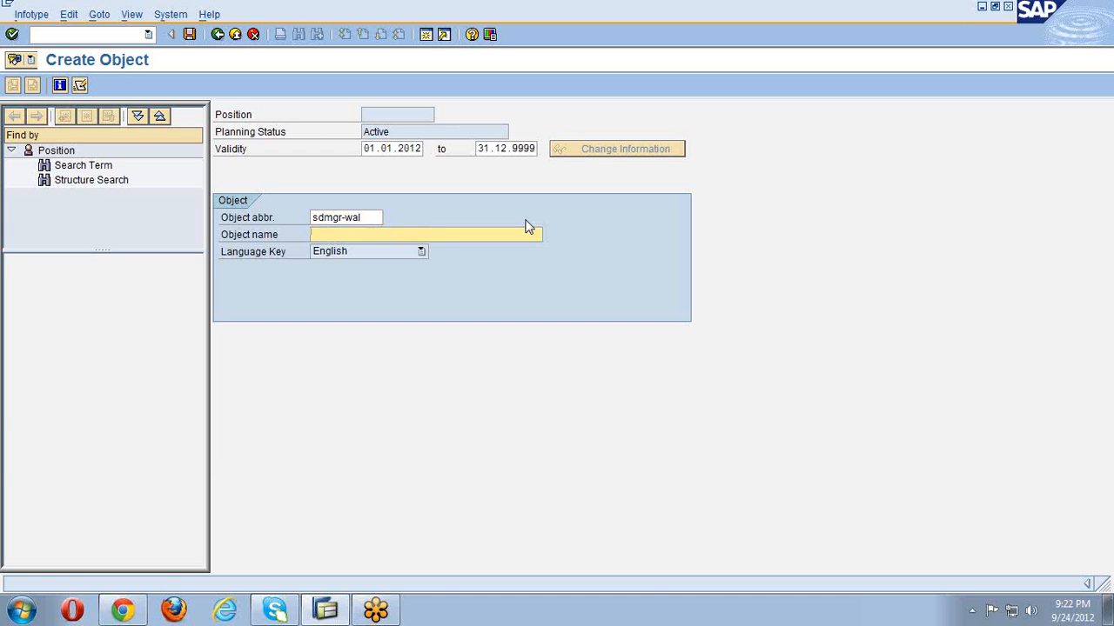
pyautogui.write('sd manager-walmart inc')
pyautogui.press('Return')
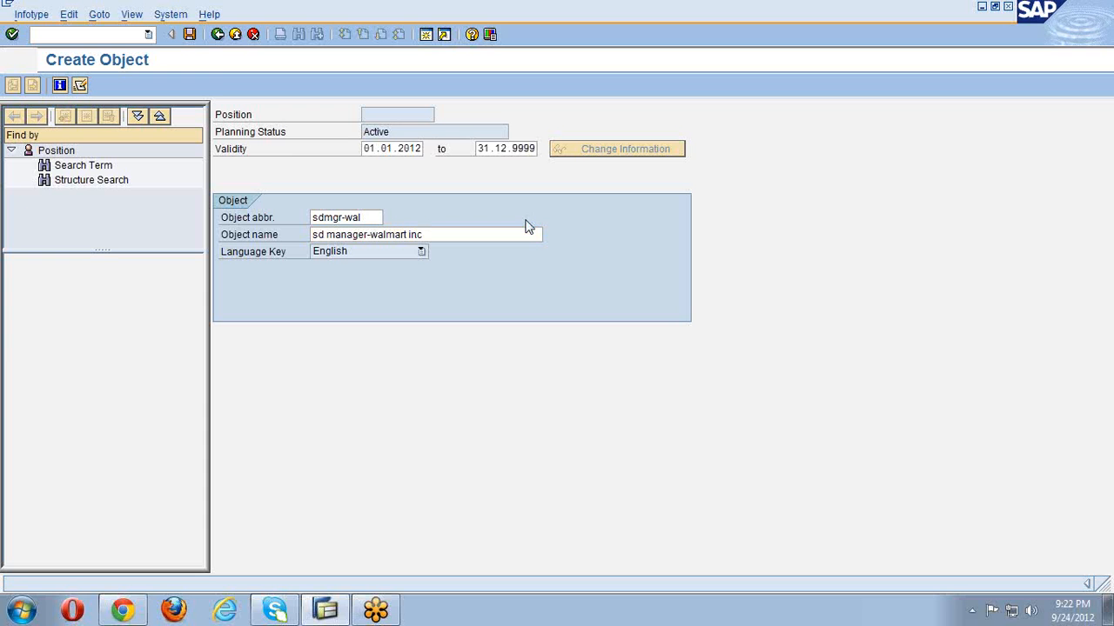
pyautogui.click(189, 34)
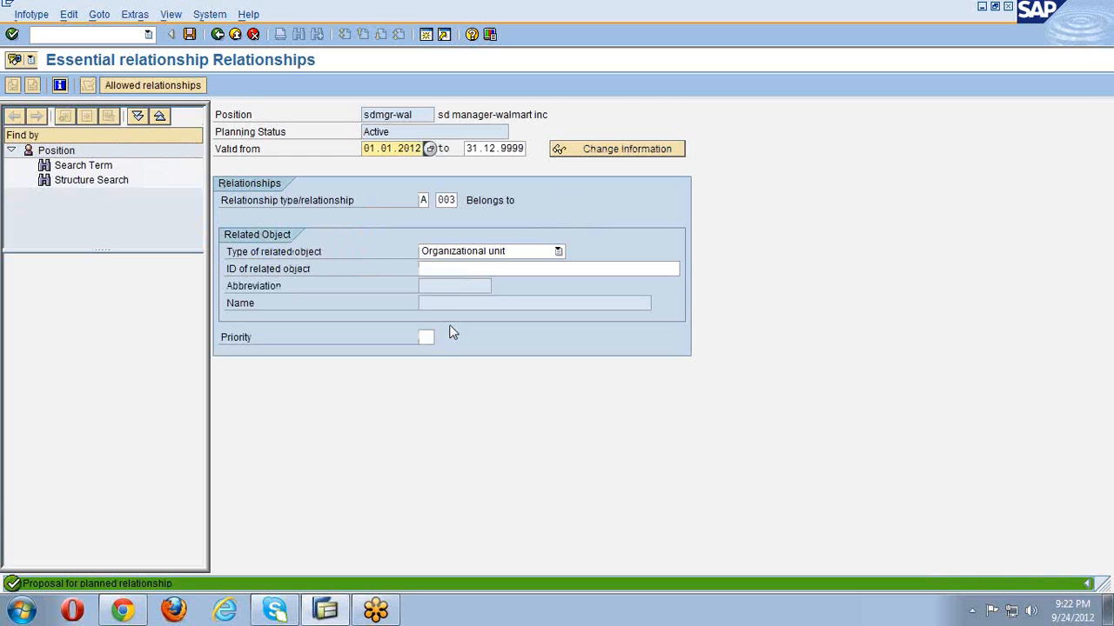
# - Link sdmgr-wal to sd dept-walmart inc, save, and select its position number 50012153
pyautogui.click(458, 270)
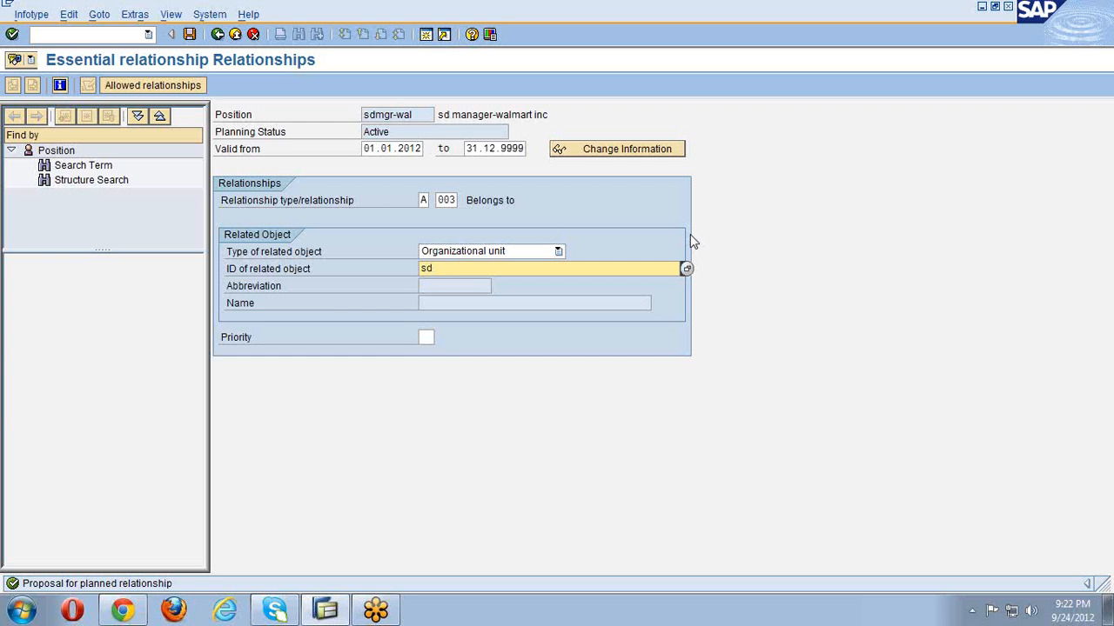
pyautogui.write('wal')
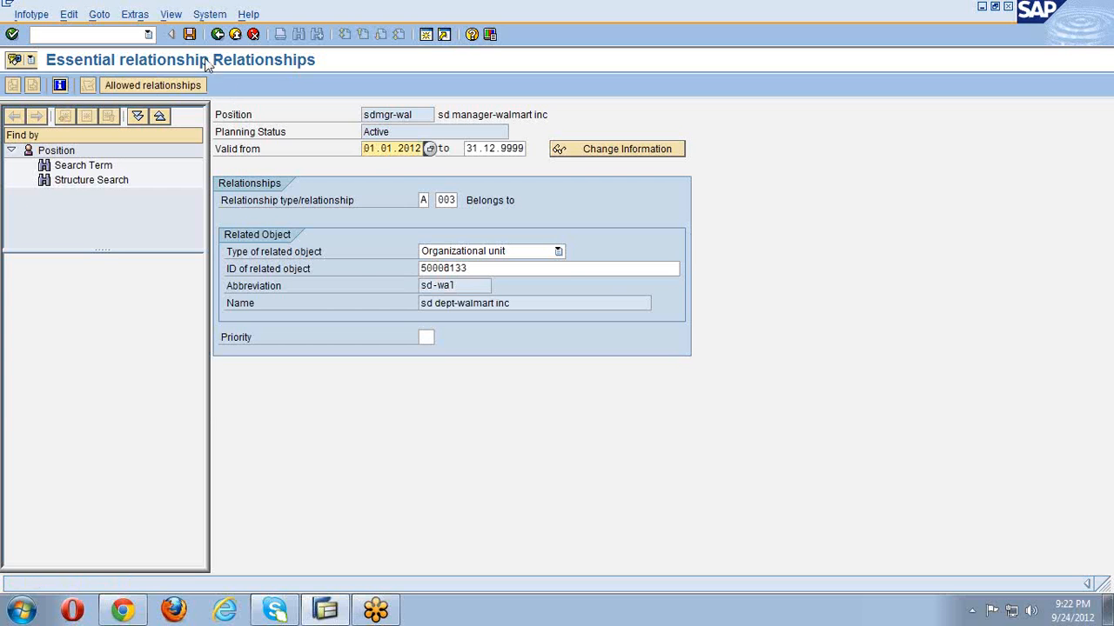
pyautogui.click(190, 36)
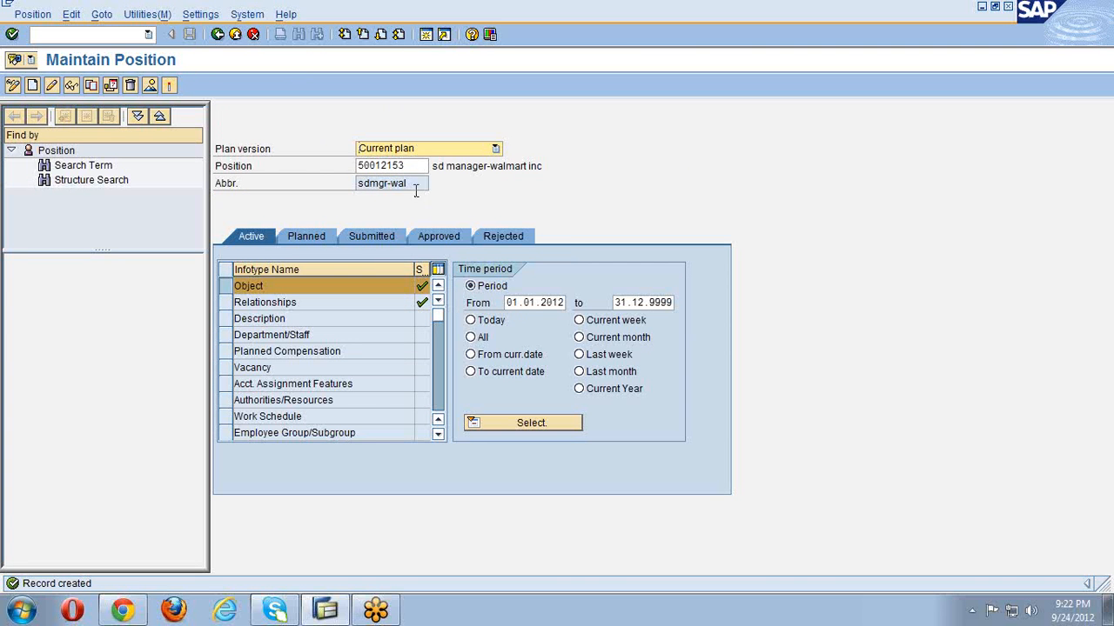
pyautogui.doubleClick(407, 167)
# - Clear the old position number, then create and save position sdexe-wal named 'sdexecutive-walmart inc'
pyautogui.press('Delete')
pyautogui.press('Return')
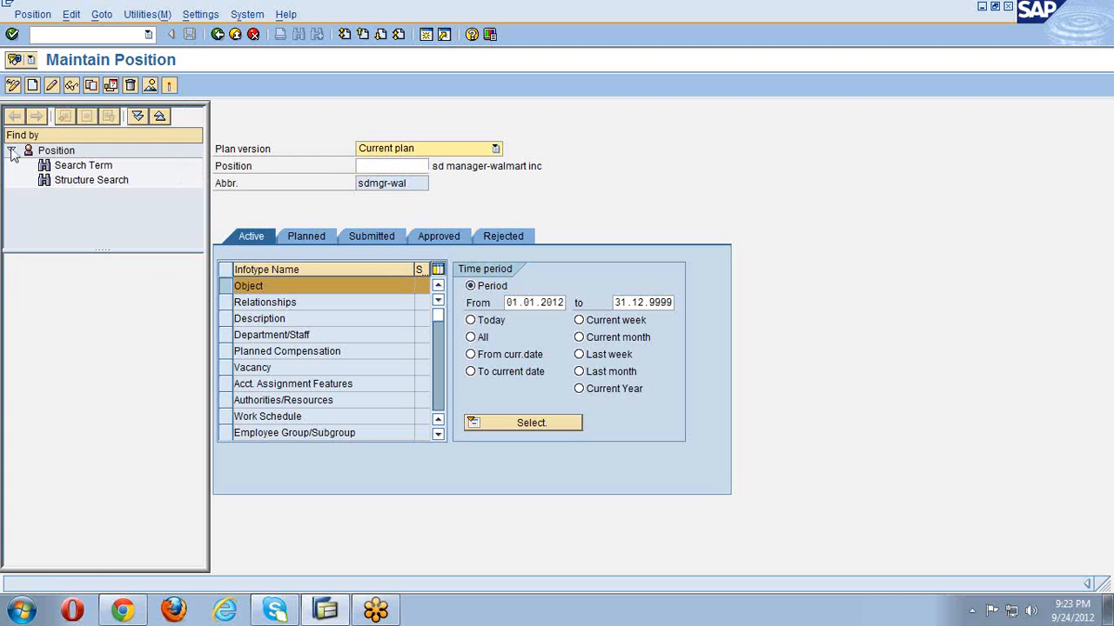
pyautogui.click(345, 218)
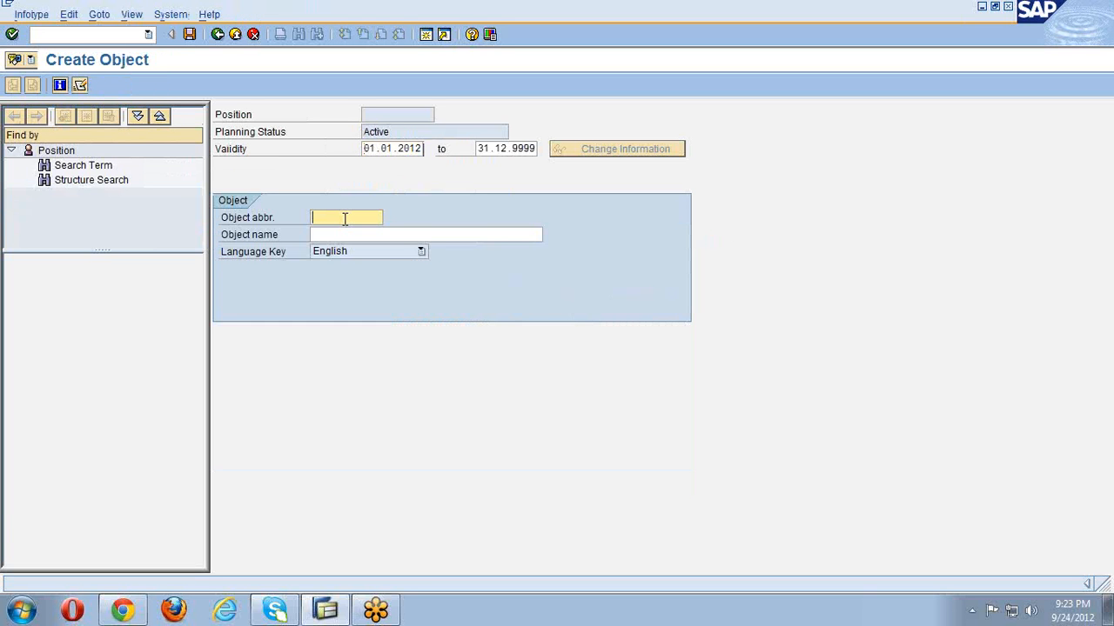
pyautogui.write('sdexe-vali')
pyautogui.press('Tab')
pyautogui.write('sd')
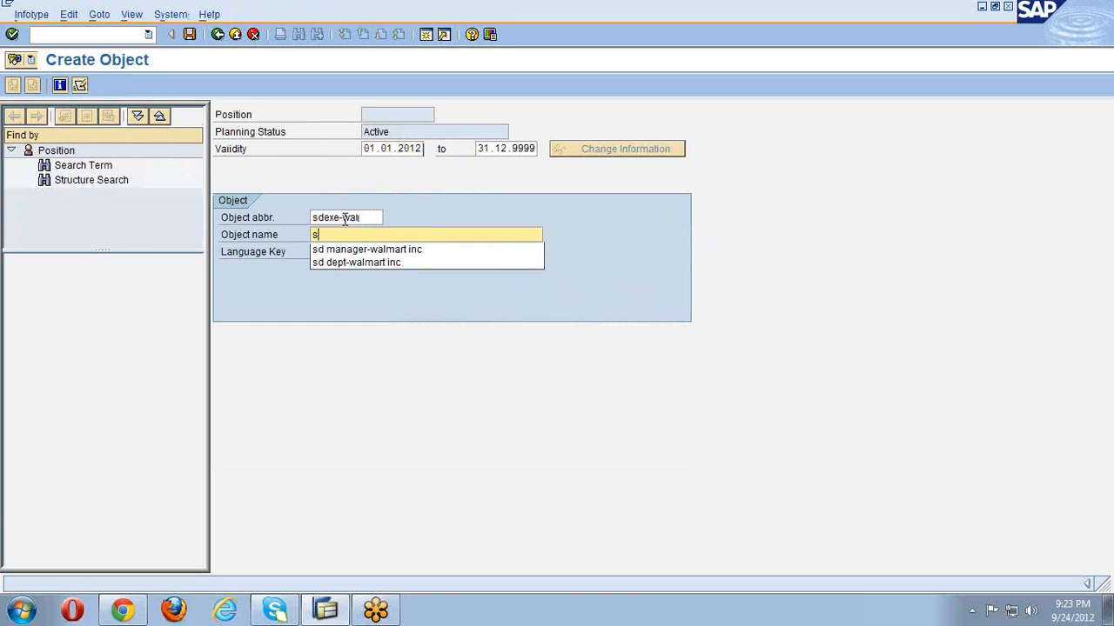
pyautogui.write('e')
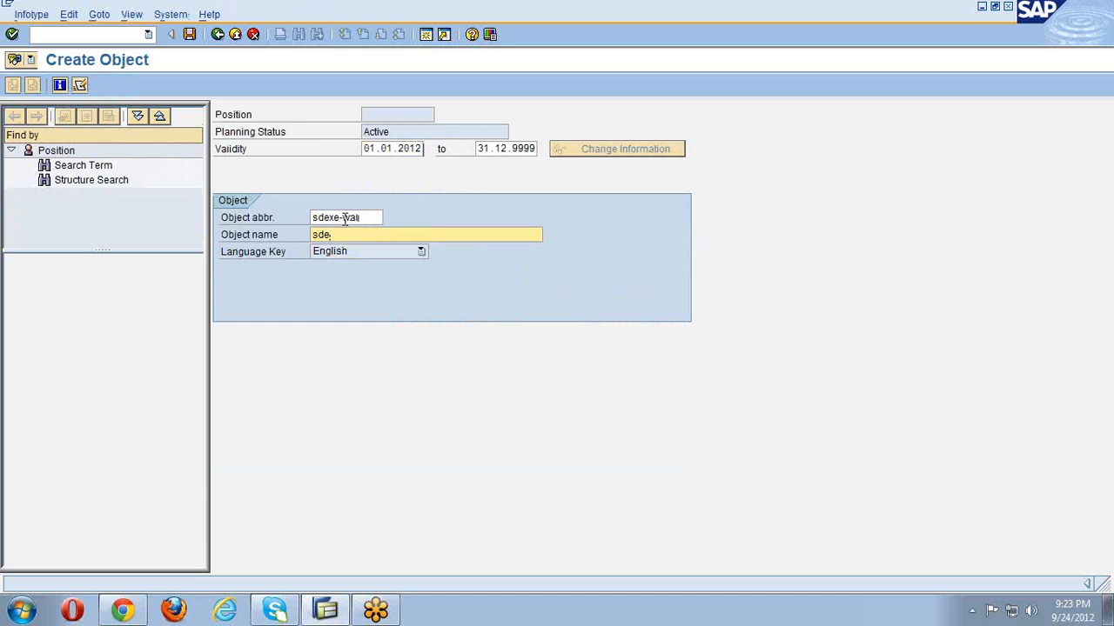
pyautogui.write('xecutive-wal')
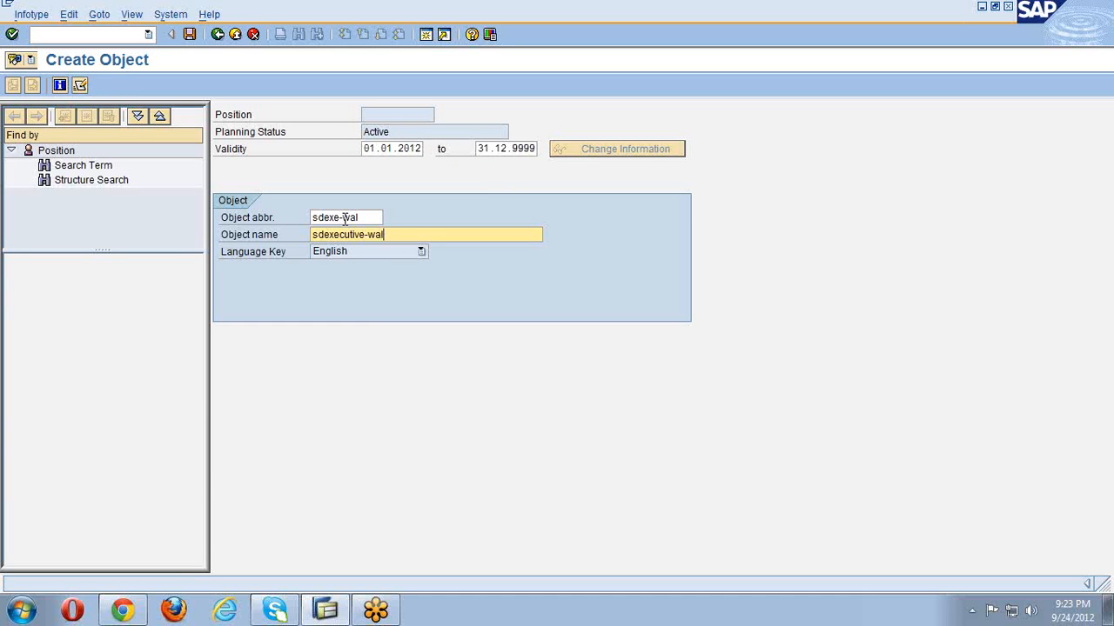
pyautogui.write('mart inc')
pyautogui.press('Return')
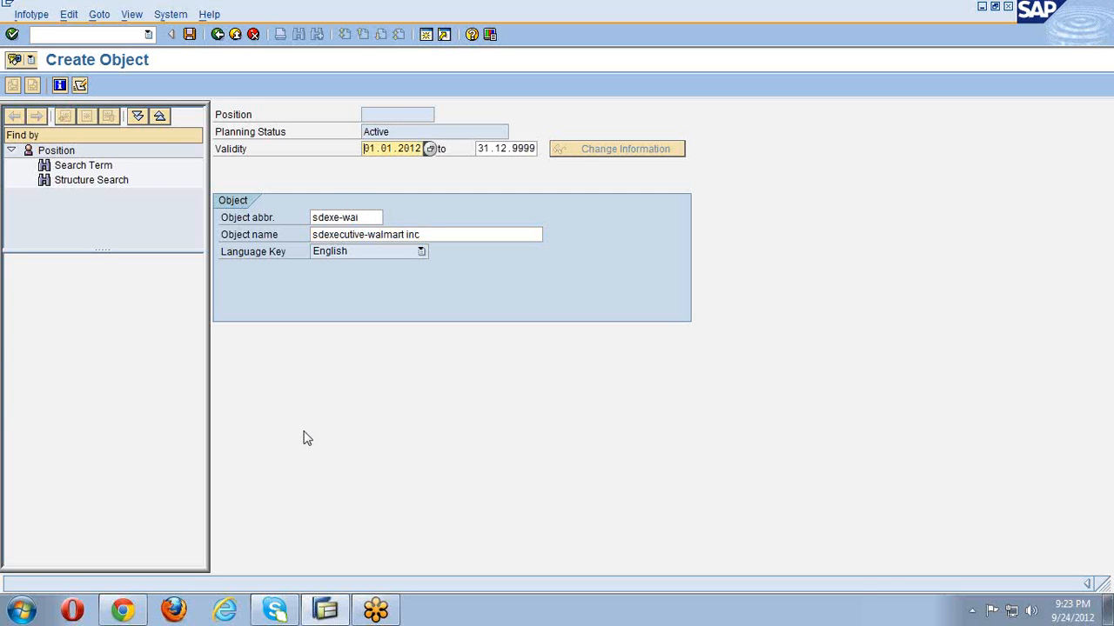
pyautogui.click(190, 35)
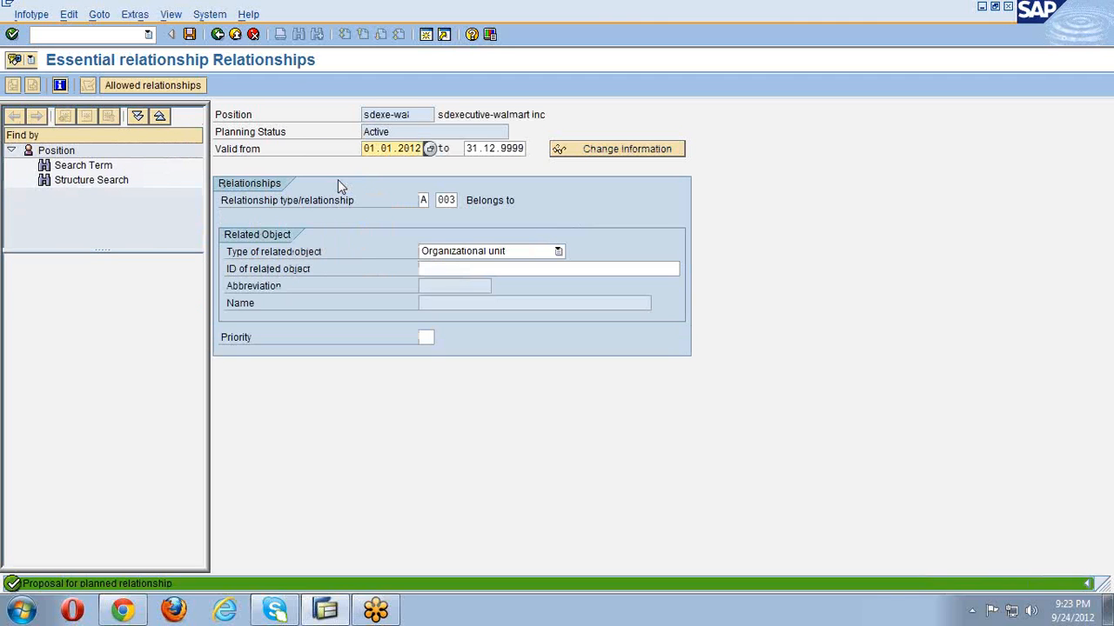
# - Make sdexe-wal belong to the sd-wal unit and save the relationship
pyautogui.click(442, 269)
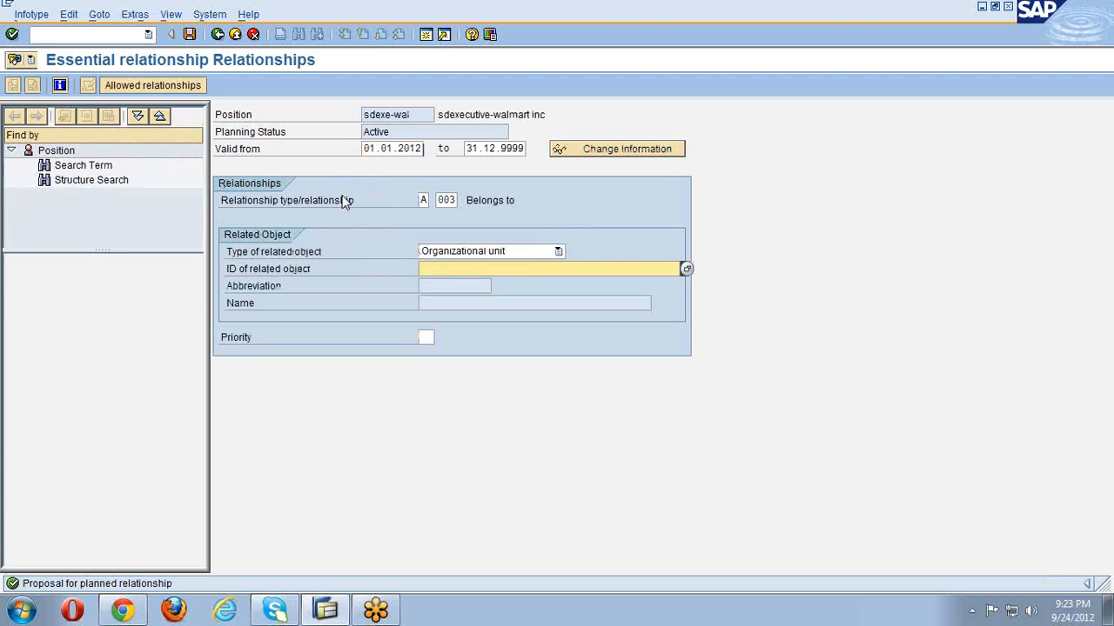
pyautogui.write('sd')
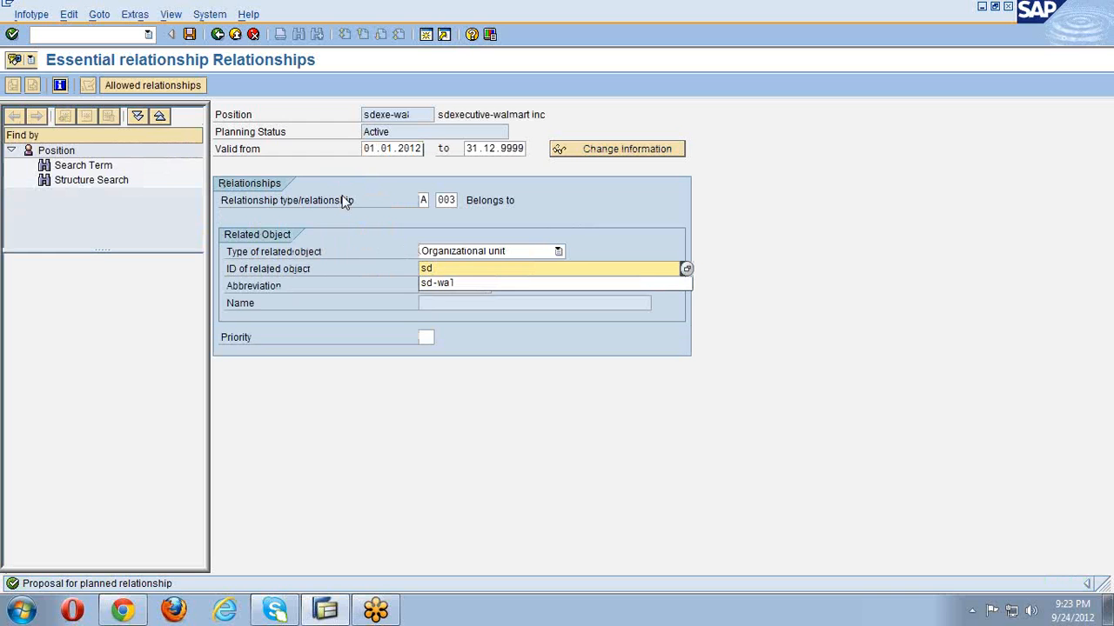
pyautogui.write('-wal')
pyautogui.press('Return')
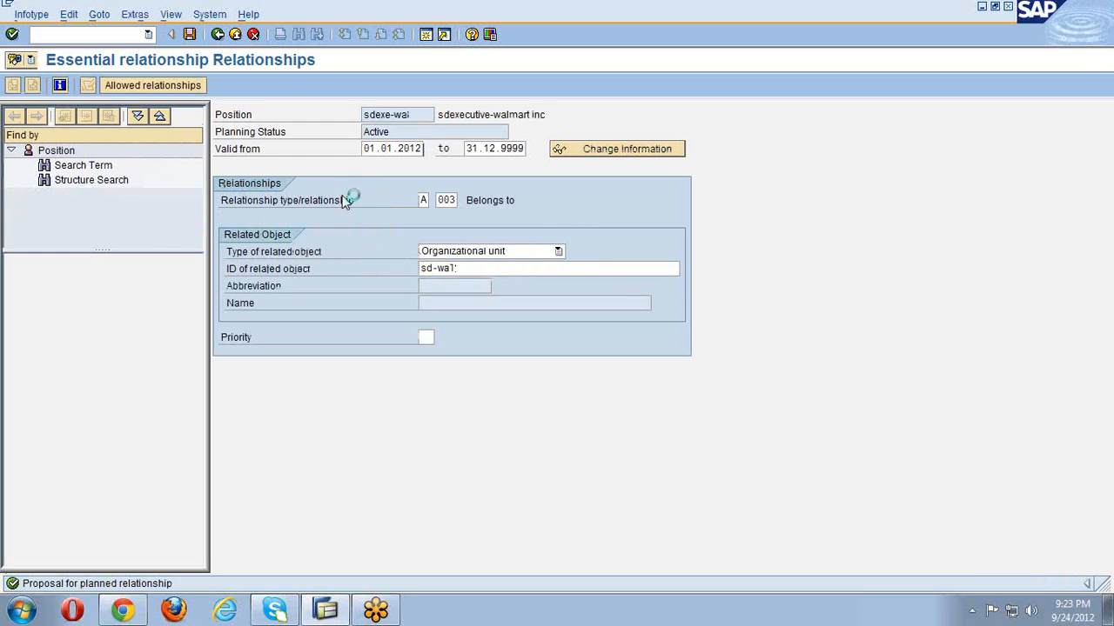
pyautogui.click(189, 35)
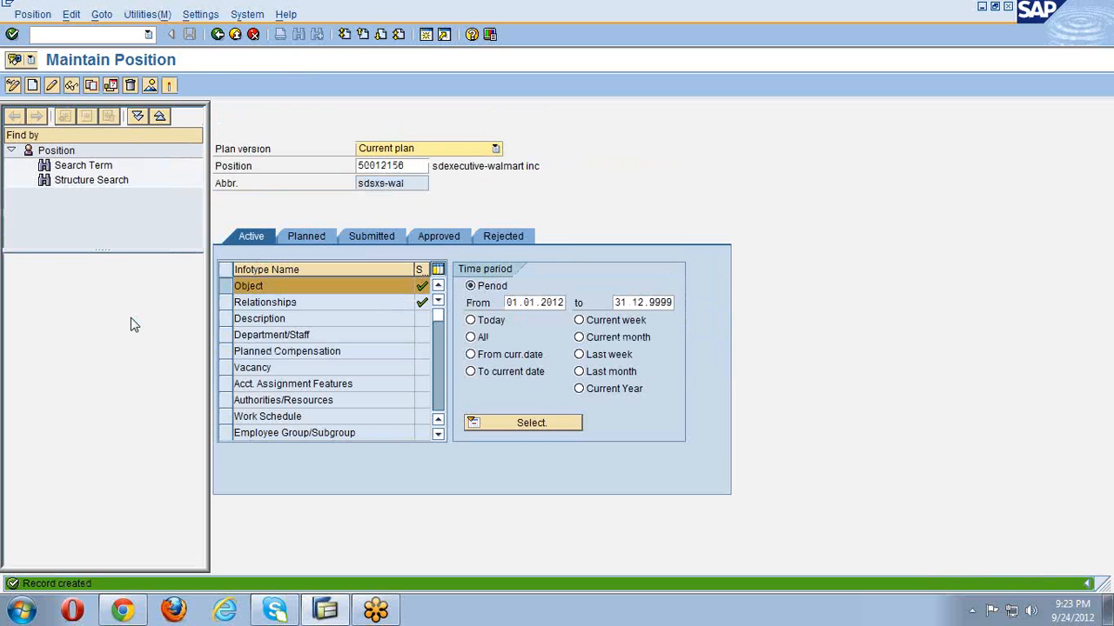
# - Clear the sdexe-wal position number from the Maintain Position screen
pyautogui.click(221, 288)
pyautogui.moveTo(423, 165); pyautogui.dragTo(350, 162)
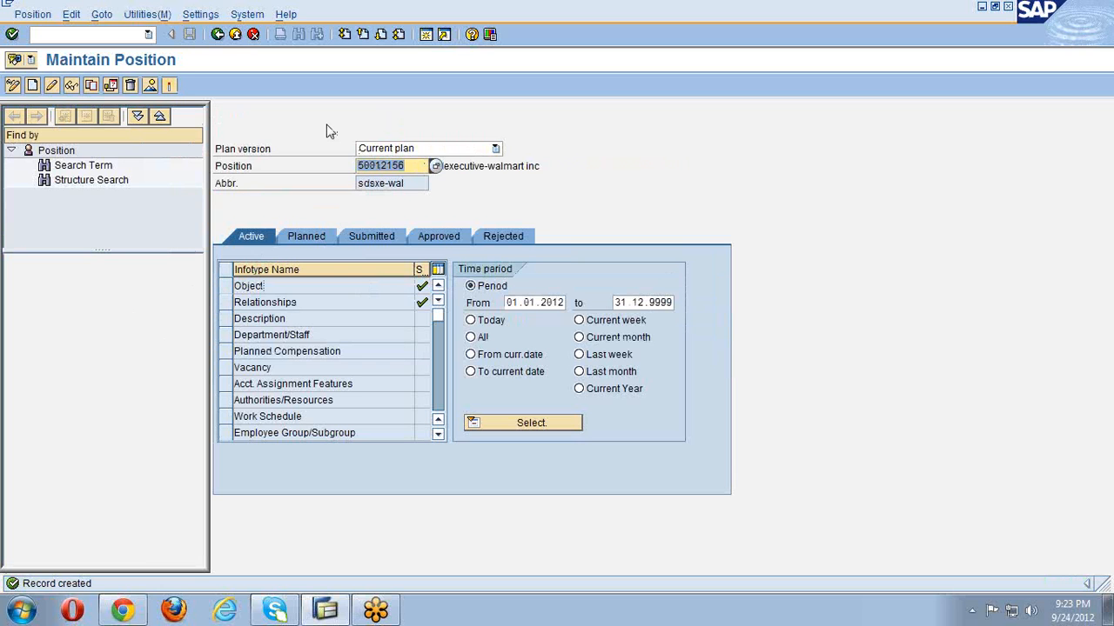
pyautogui.press('Delete')
pyautogui.press('Return')
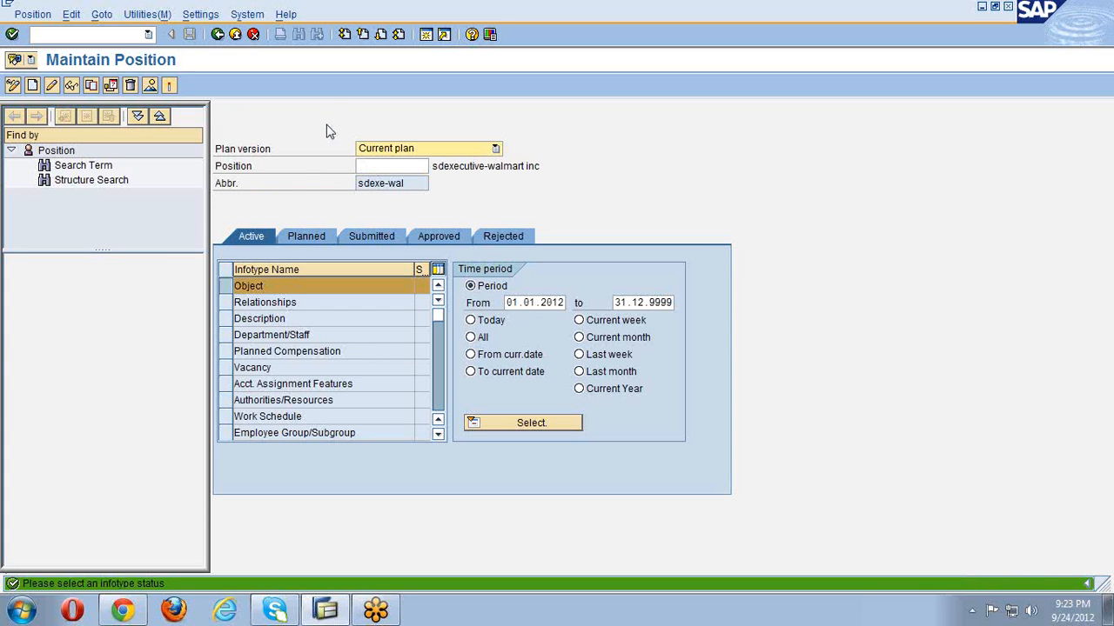
pyautogui.click(244, 286)
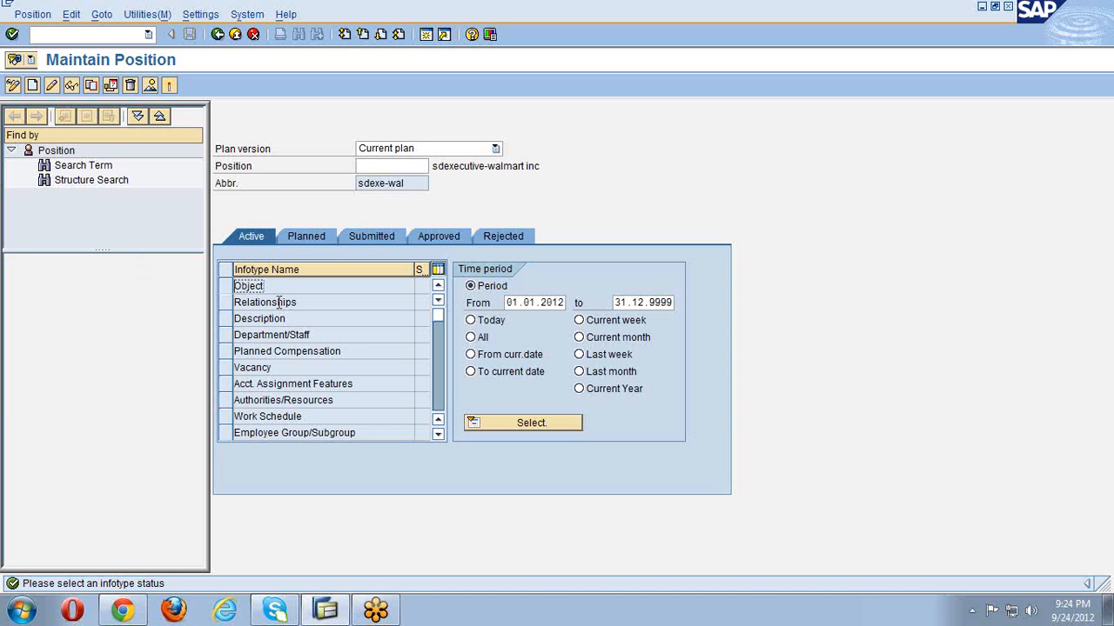
# - Go back from Maintain Position to the SAP Easy Access menu
pyautogui.click(219, 36)
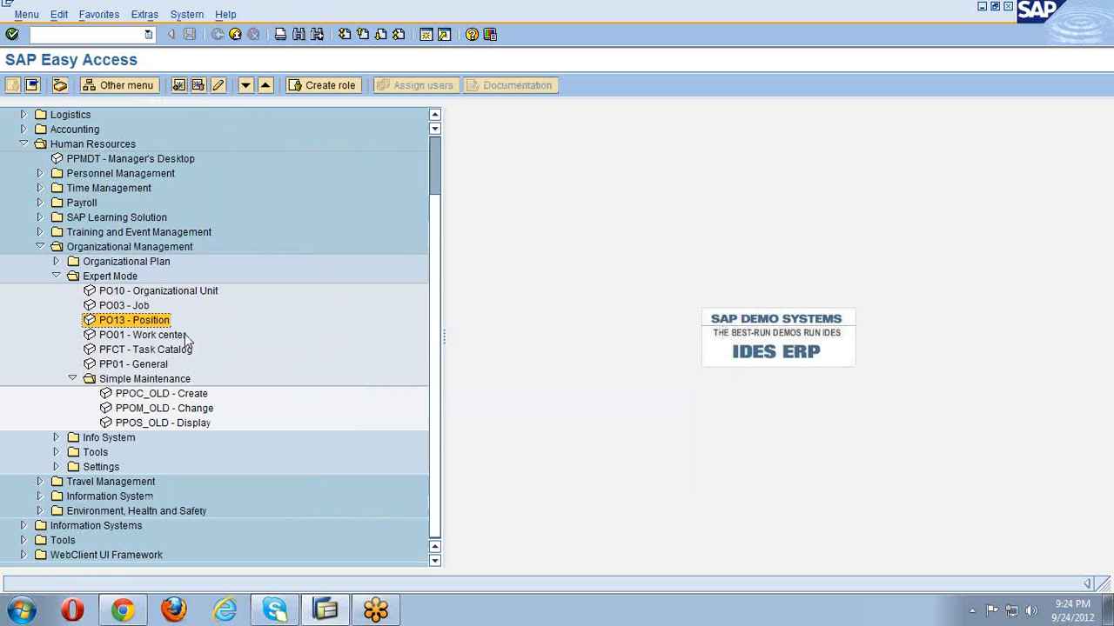
# - Open PPOM_OLD Change for walmart inc and close the Structural Graphics window
pyautogui.doubleClick(155, 409)
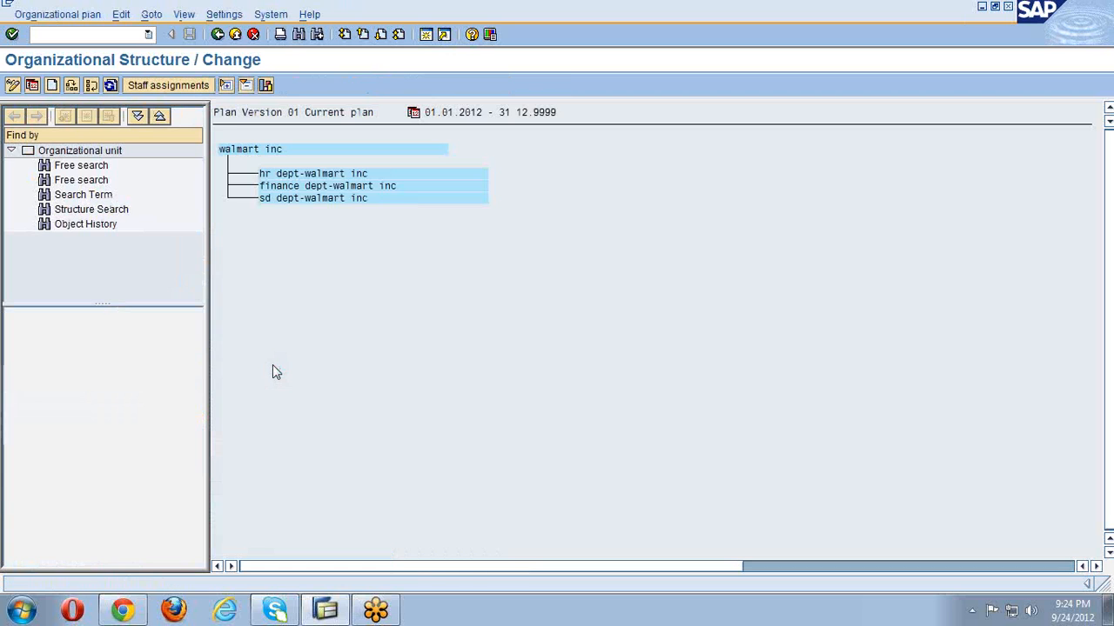
pyautogui.click(265, 85)
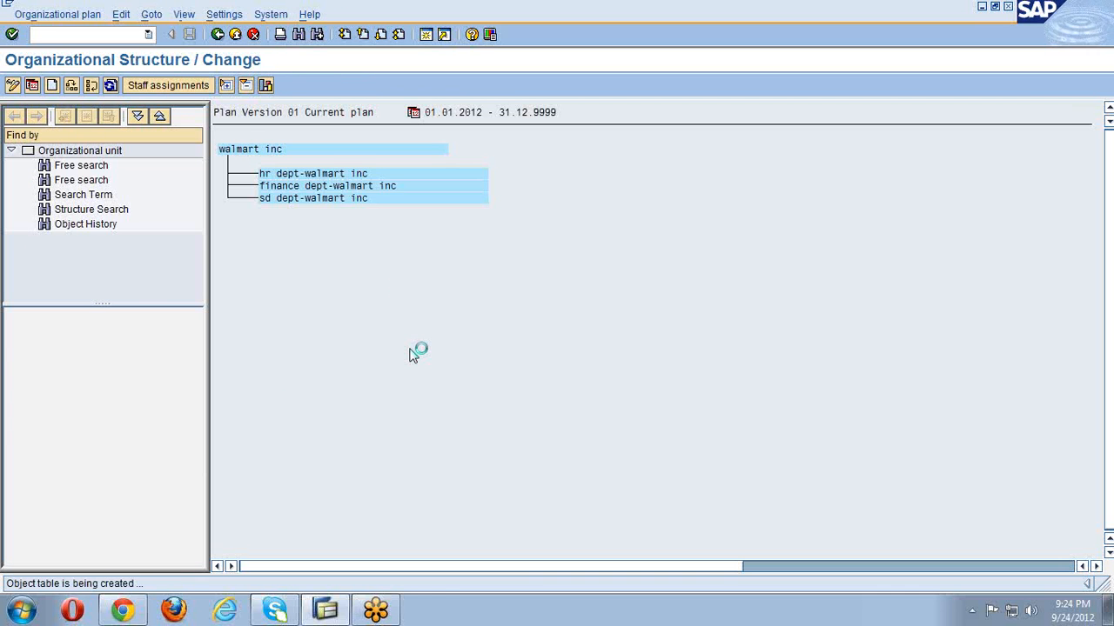
pyautogui.click(814, 170)
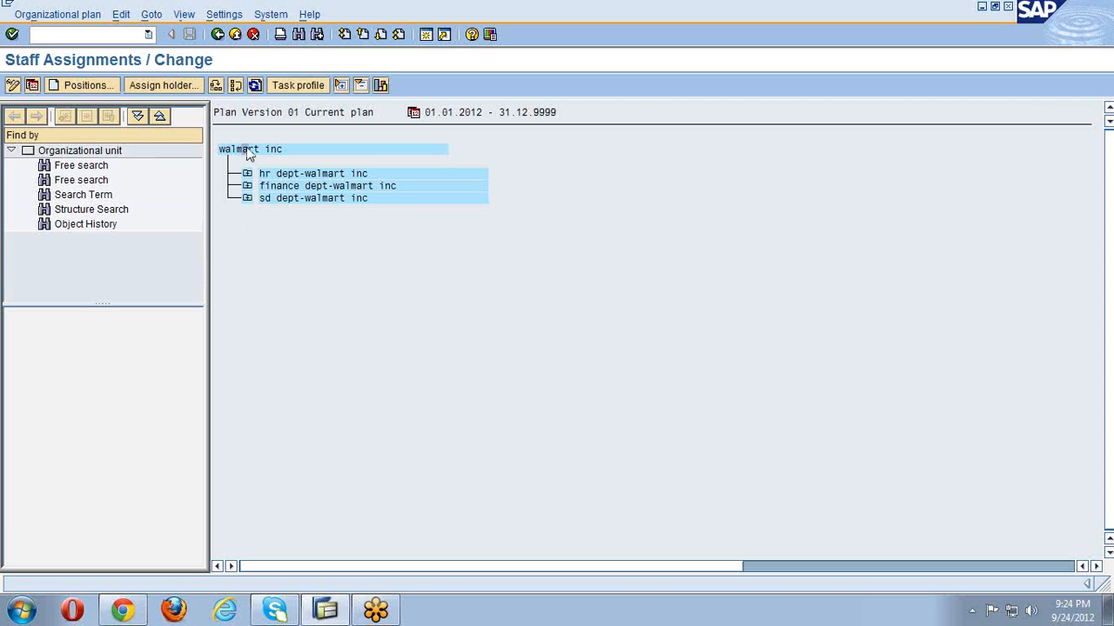
# - Try the reporting structure view, then return to staff assignments for walmart inc
pyautogui.click(151, 14)
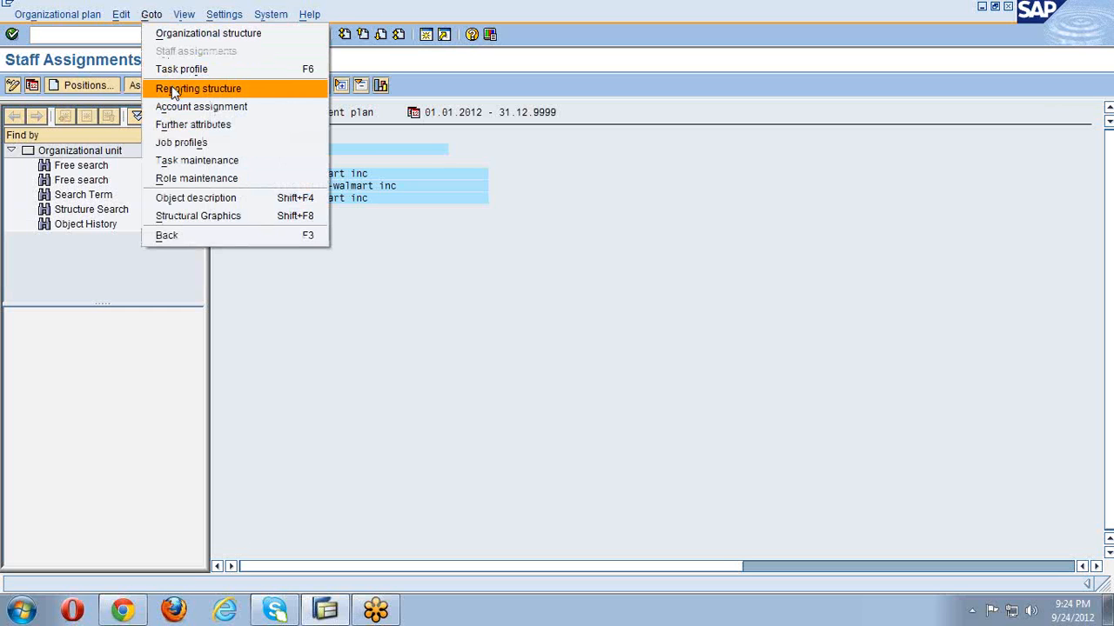
pyautogui.click(173, 92)
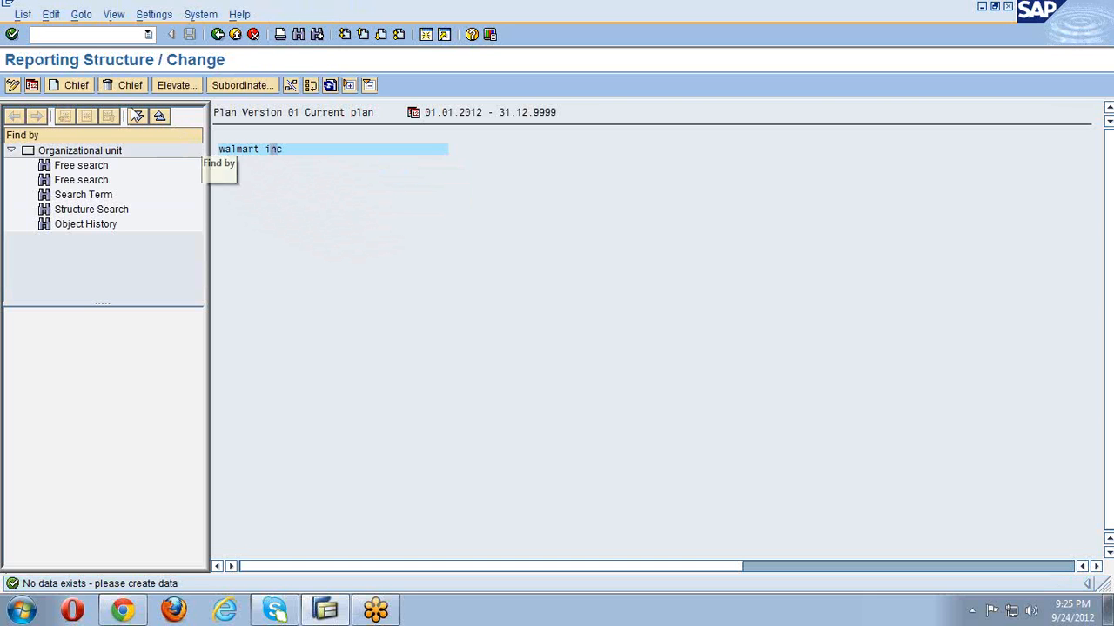
pyautogui.click(218, 36)
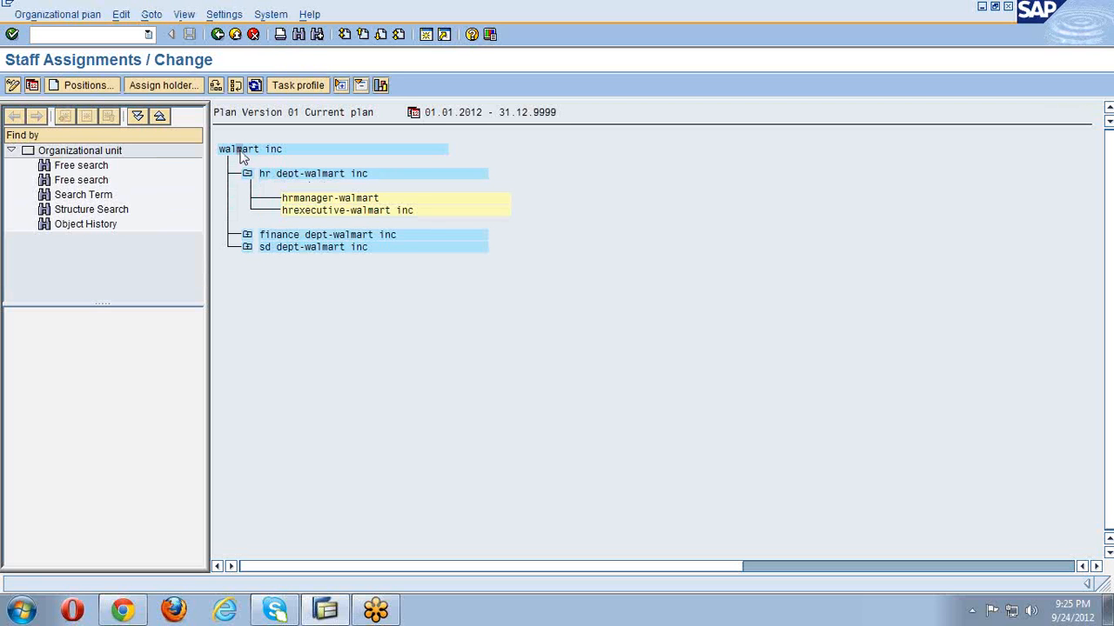
# - Turn on relationship text and expand sd dept-walmart inc to show its positions
pyautogui.click(183, 15)
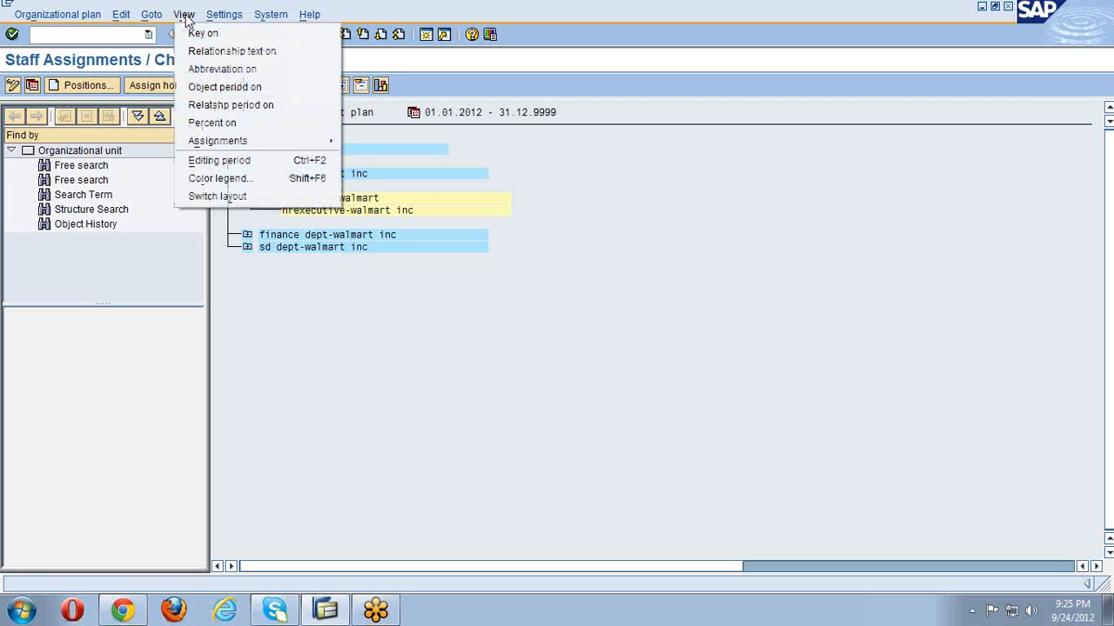
pyautogui.click(218, 51)
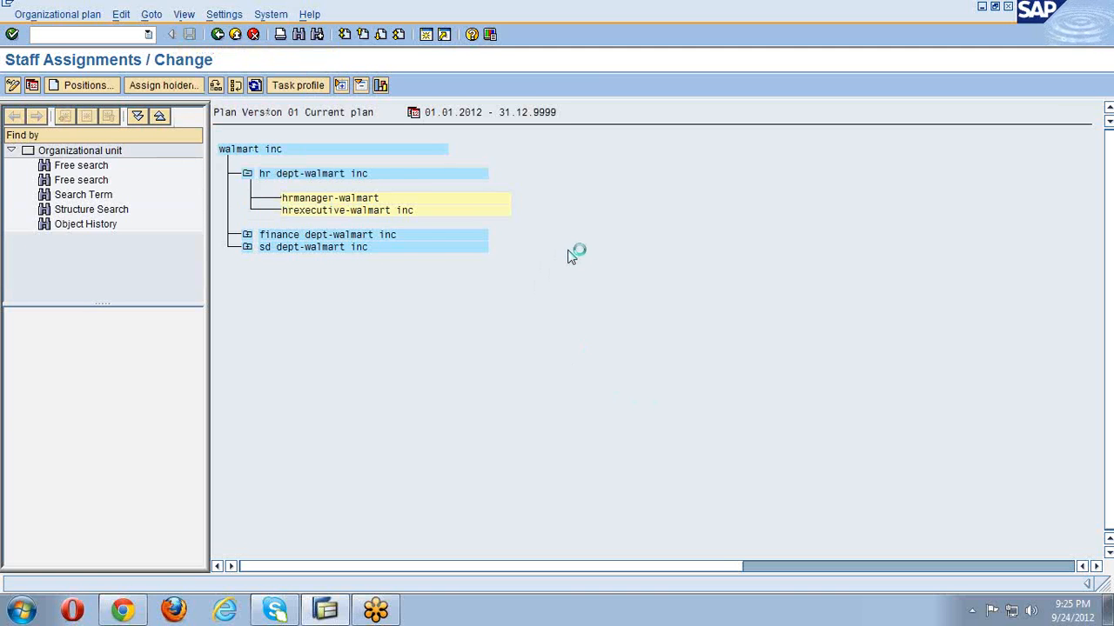
pyautogui.click(247, 247)
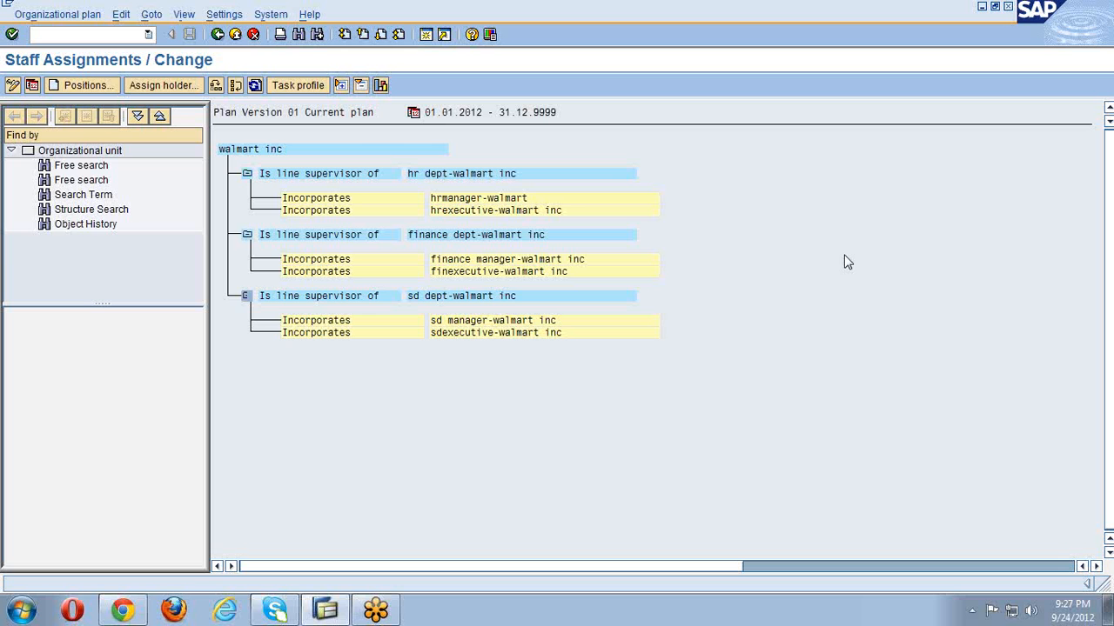
pyautogui.click(252, 150)
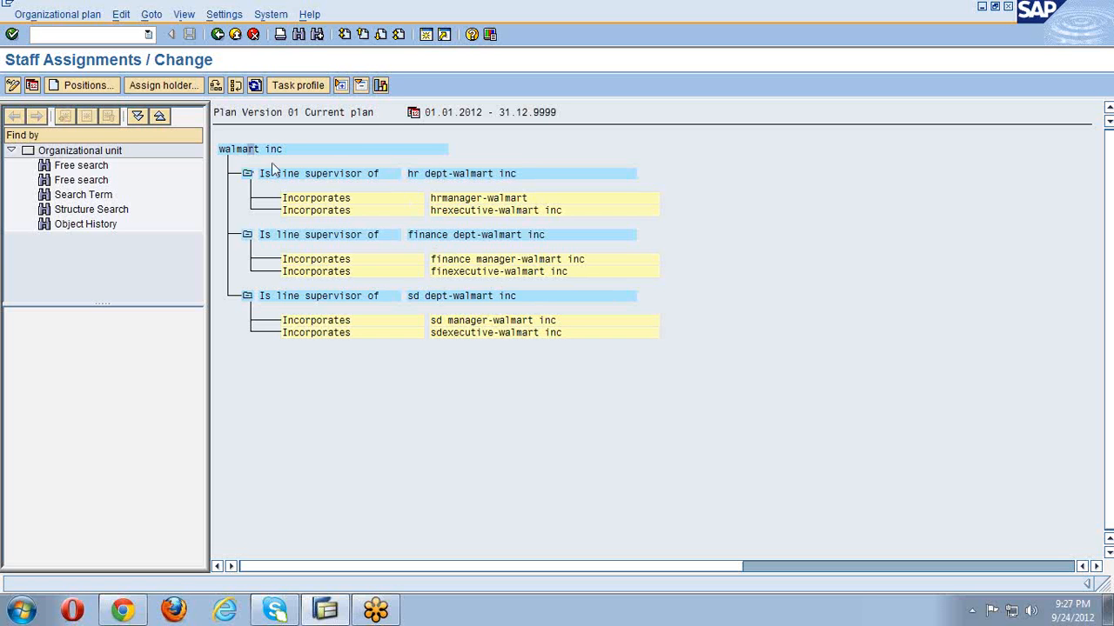
pyautogui.click(380, 84)
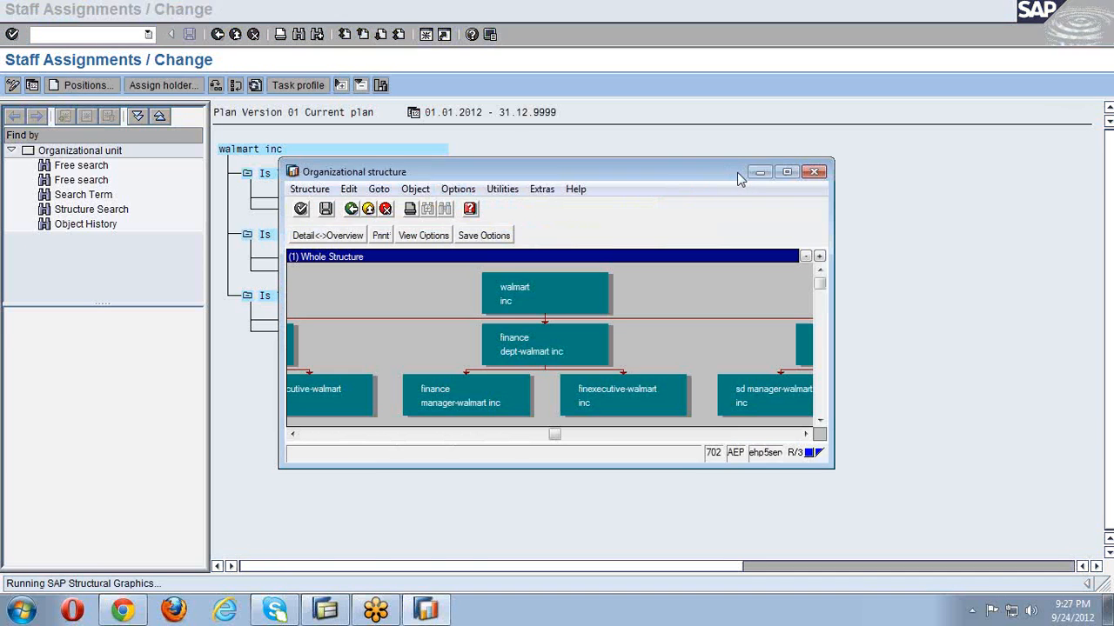
pyautogui.click(783, 175)
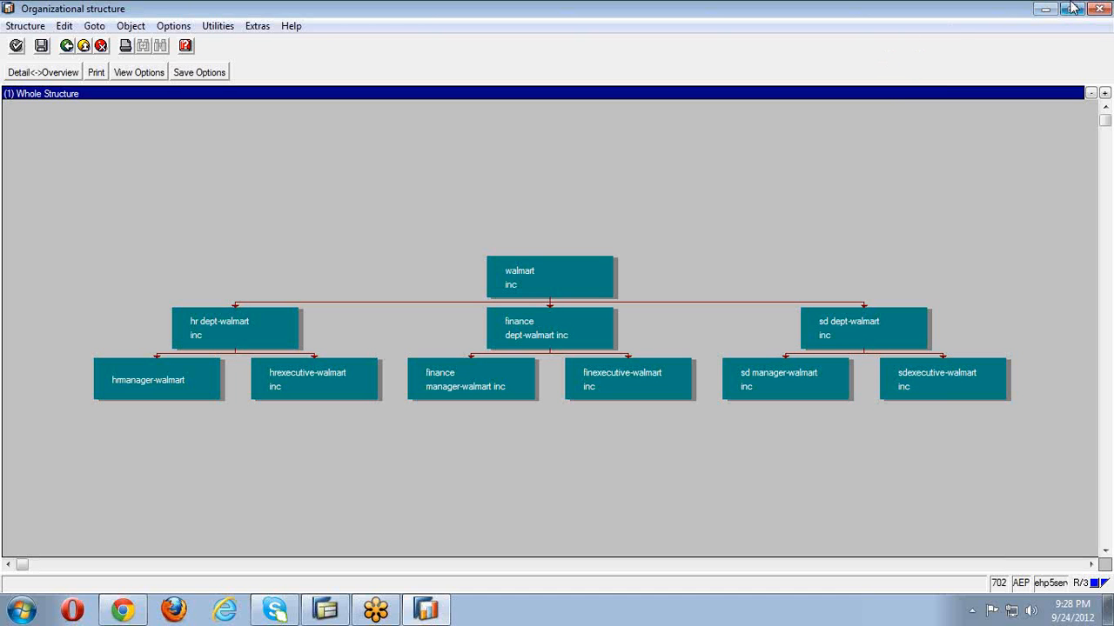
pyautogui.click(1098, 9)
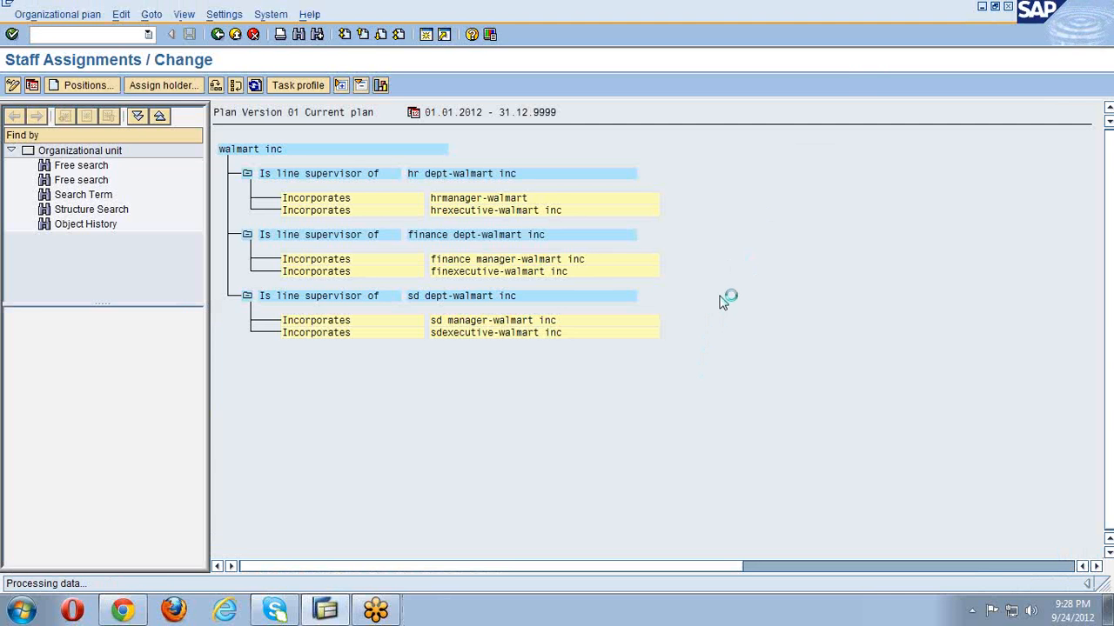
# - Back out of walmart inc's org structure and open PO13 Position maintenance
pyautogui.click(219, 36)
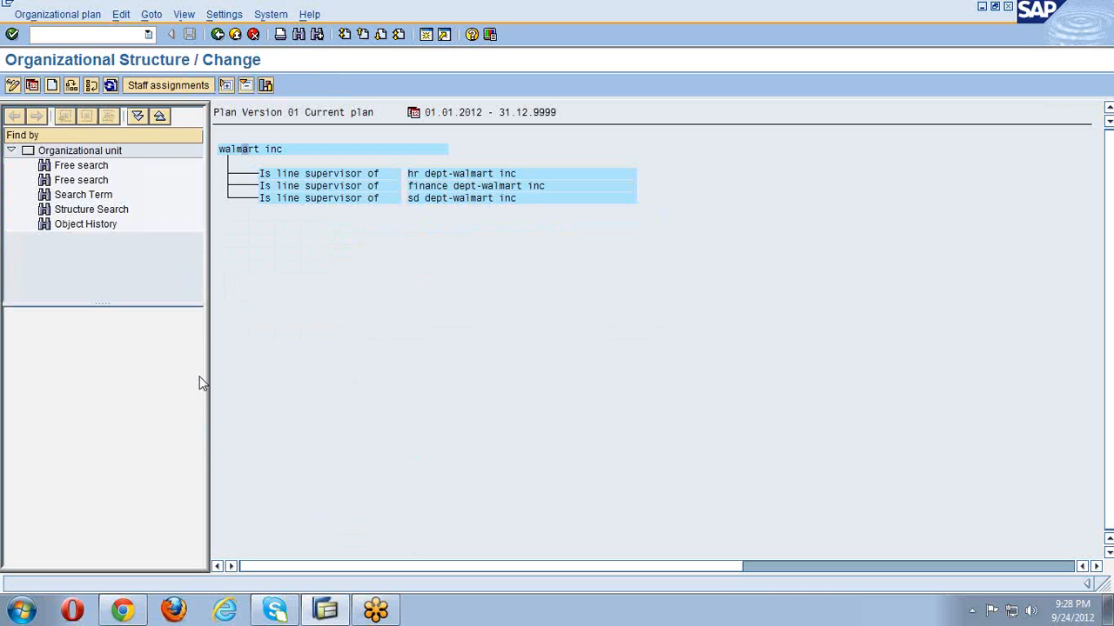
pyautogui.click(219, 35)
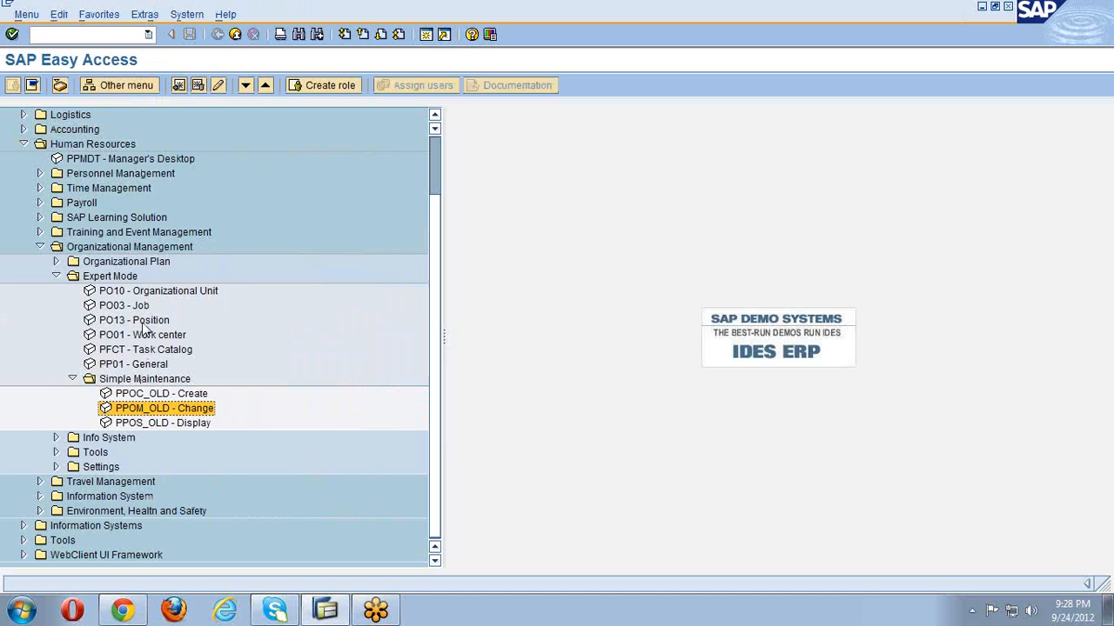
pyautogui.doubleClick(146, 321)
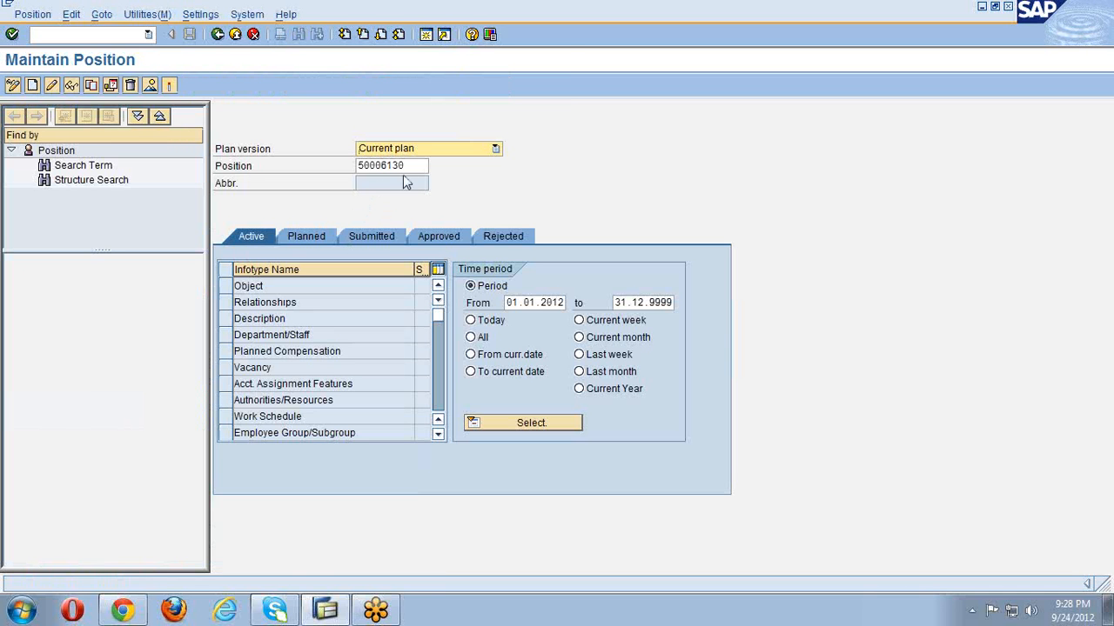
# - Load position hrmgr-wal in Maintain Position
pyautogui.doubleClick(396, 165)
pyautogui.press('BackSpace')
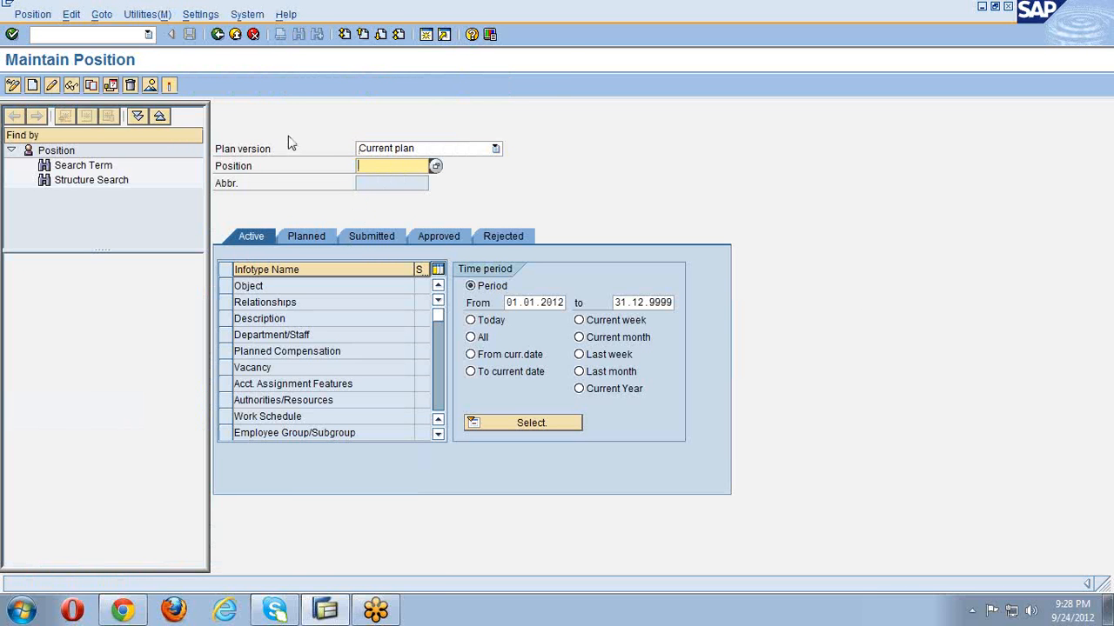
pyautogui.write('nrmgr-wal')
pyautogui.press('Return')
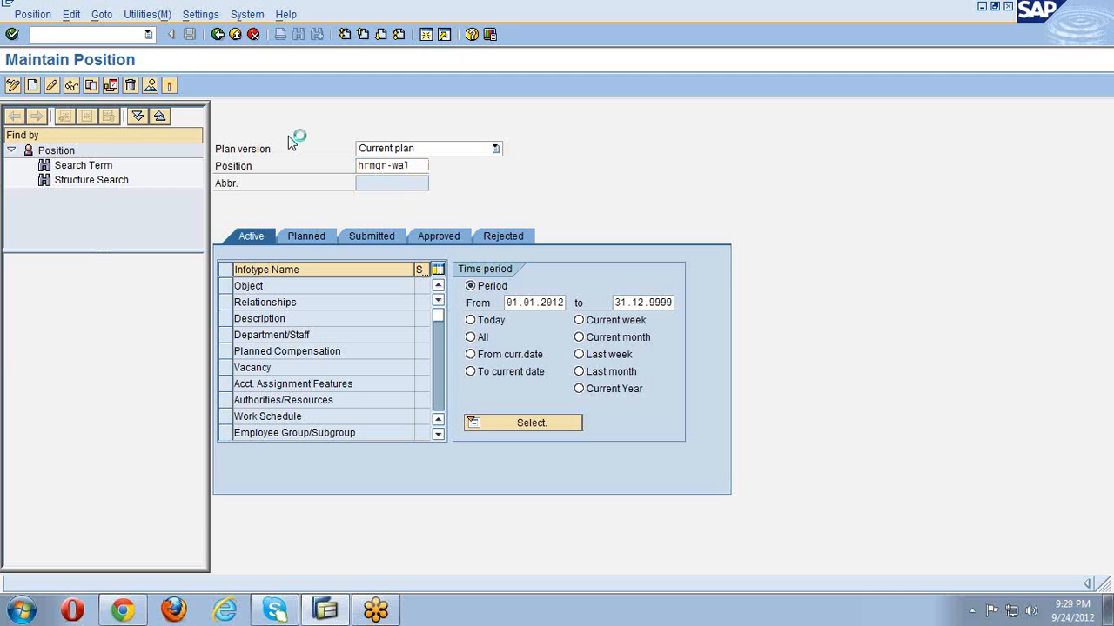
# - Review its Relationships infotype showing hr dept-walmart inc, then return to SAP Easy Access
pyautogui.click(226, 302)
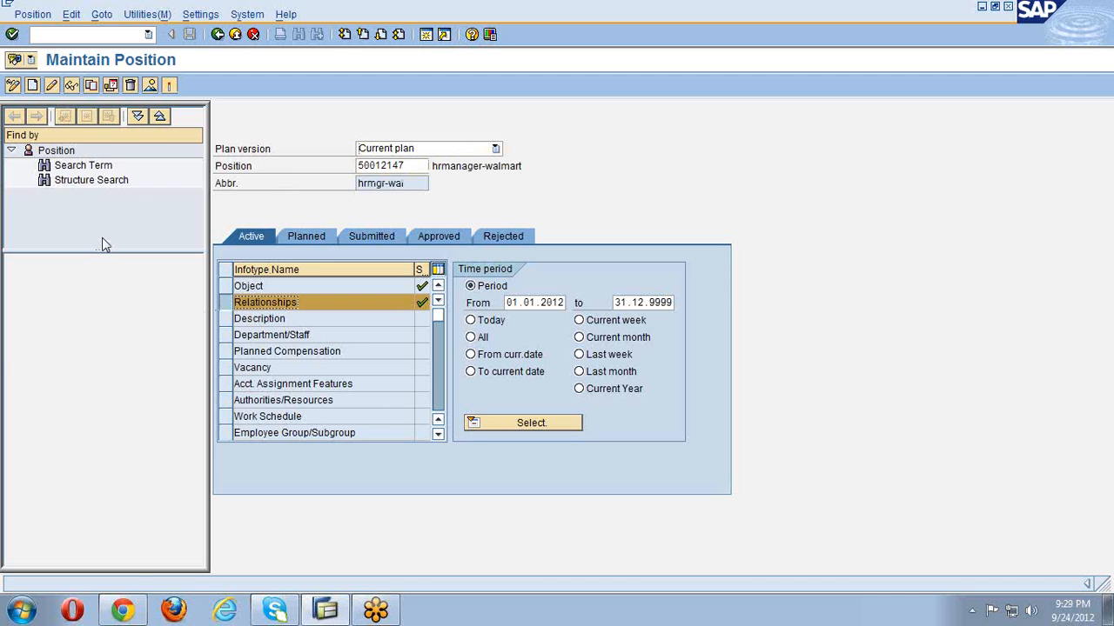
pyautogui.click(51, 87)
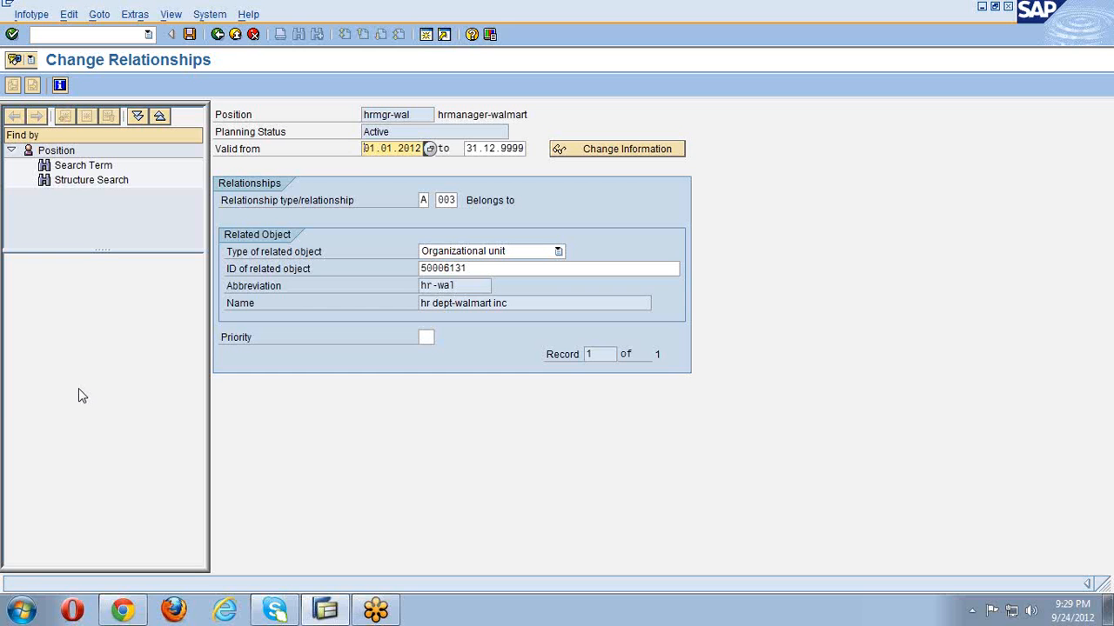
pyautogui.click(218, 35)
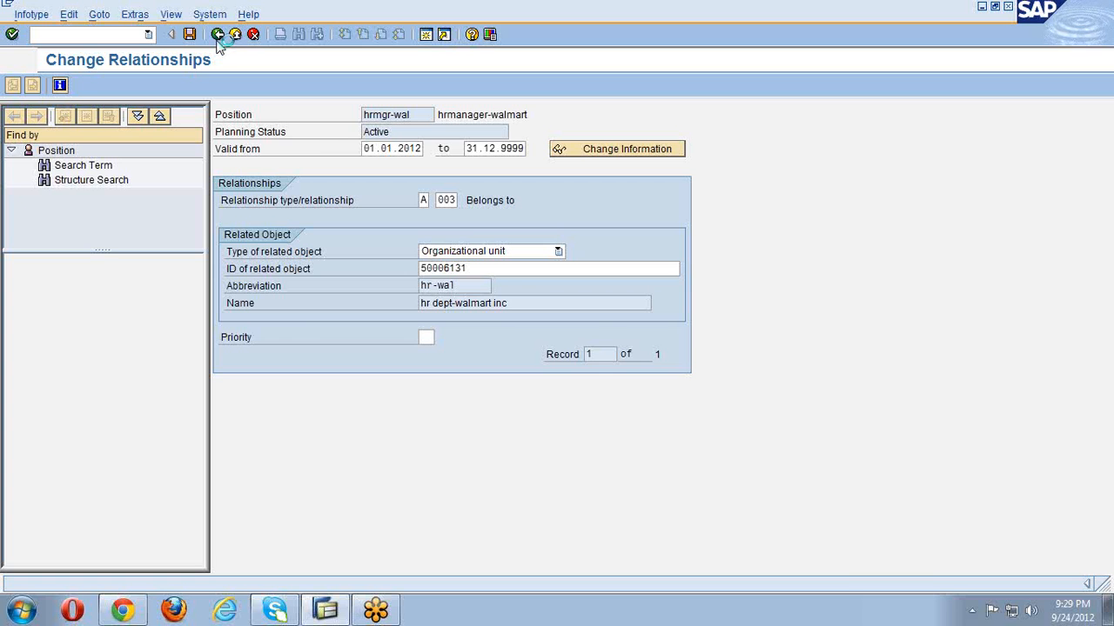
pyautogui.click(218, 37)
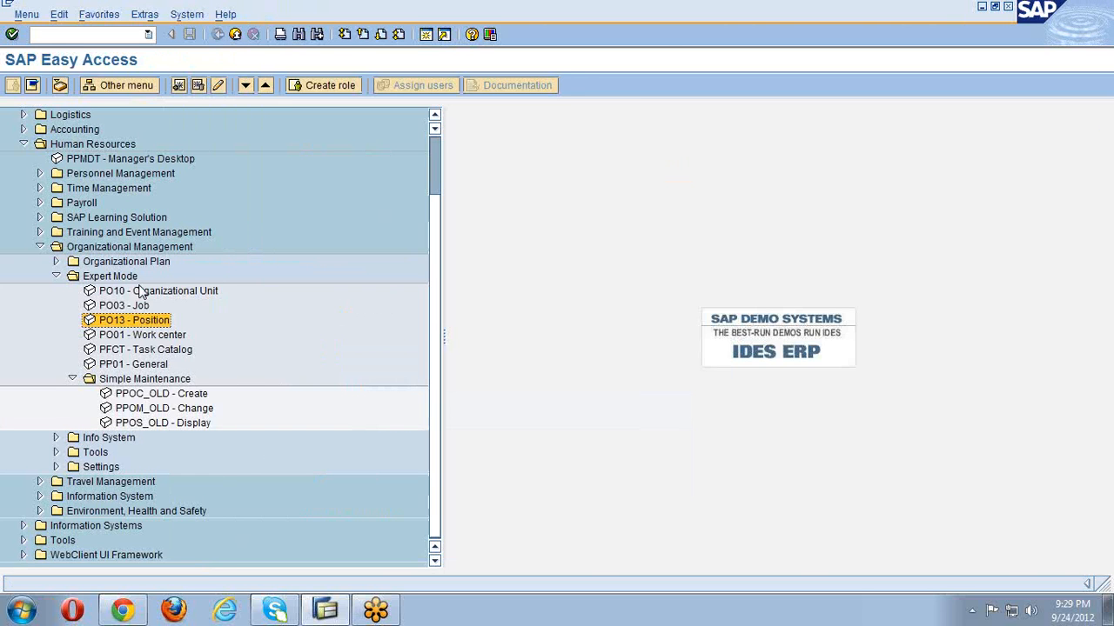
pyautogui.click(276, 353)
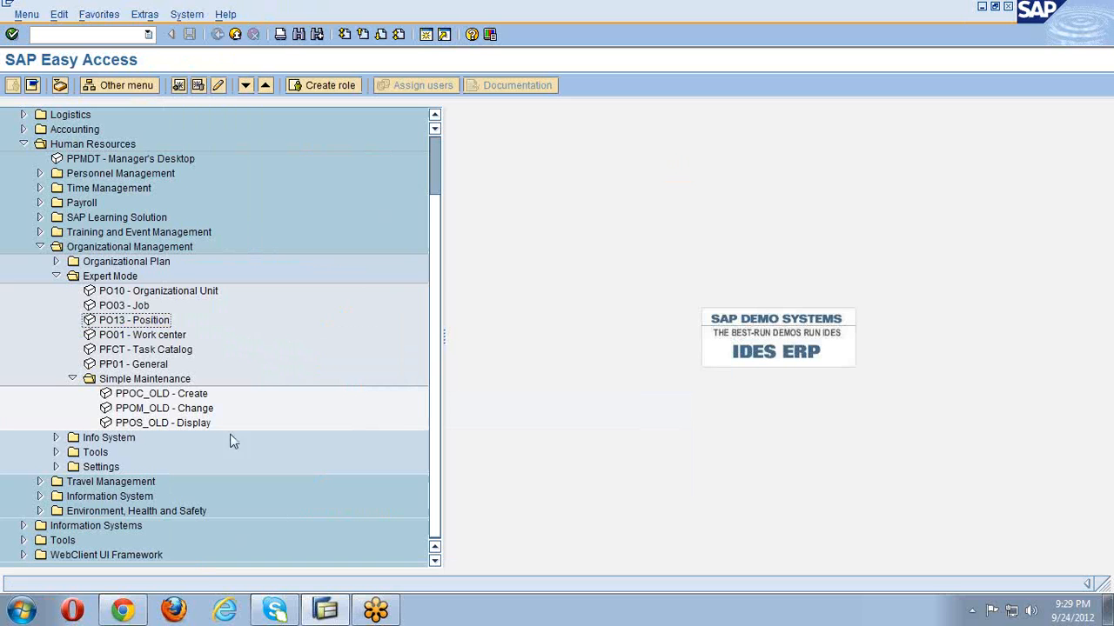
# - Open PPOM_OLD Change to edit walmart inc's staff assignments
pyautogui.doubleClick(200, 409)
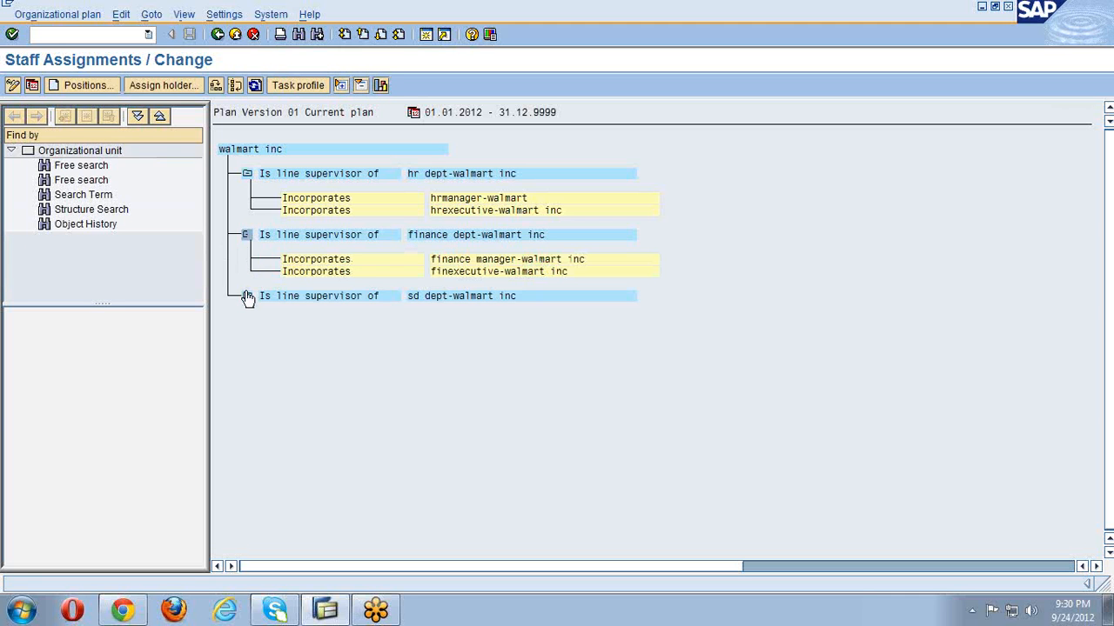
# - Expand sd dept-walmart inc, then open the hr dept's reporting structure from hrmanager-walmart
pyautogui.click(247, 296)
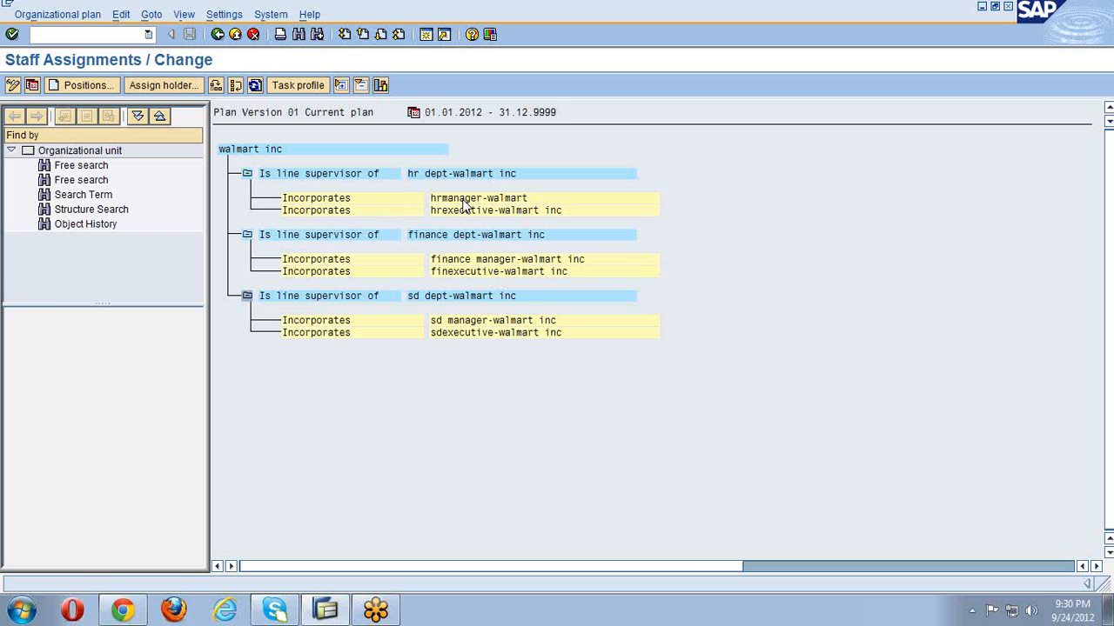
pyautogui.click(464, 203)
pyautogui.click(152, 15)
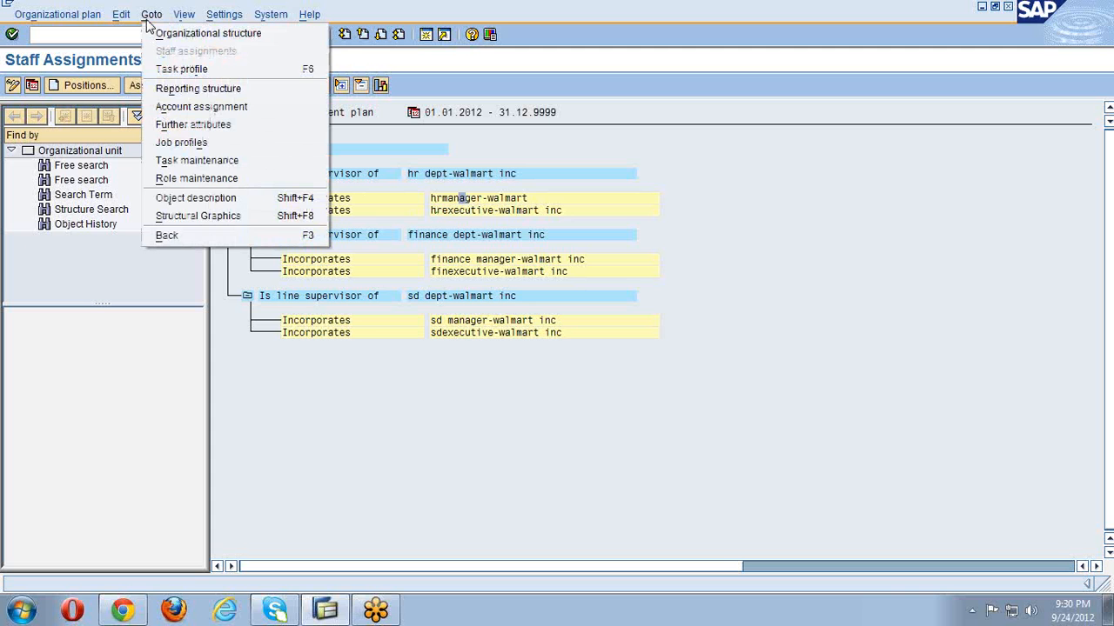
pyautogui.click(176, 89)
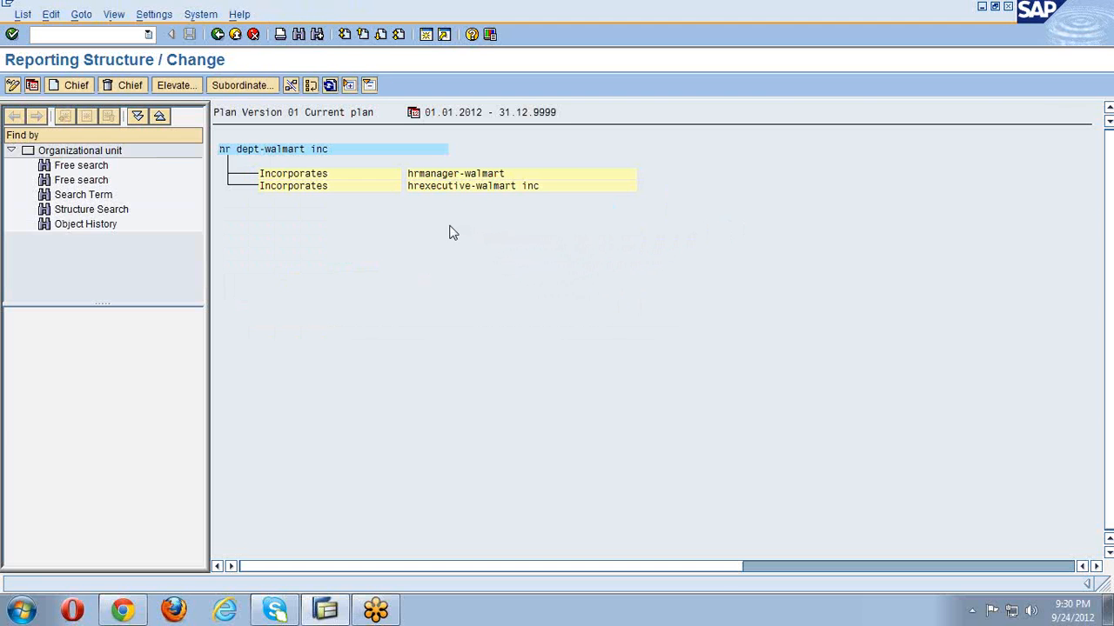
# - Make hrmanager-walmart chief of hr dept-walmart inc, with hrexecutive-walmart inc subordinate
pyautogui.click(427, 174)
pyautogui.click(72, 90)
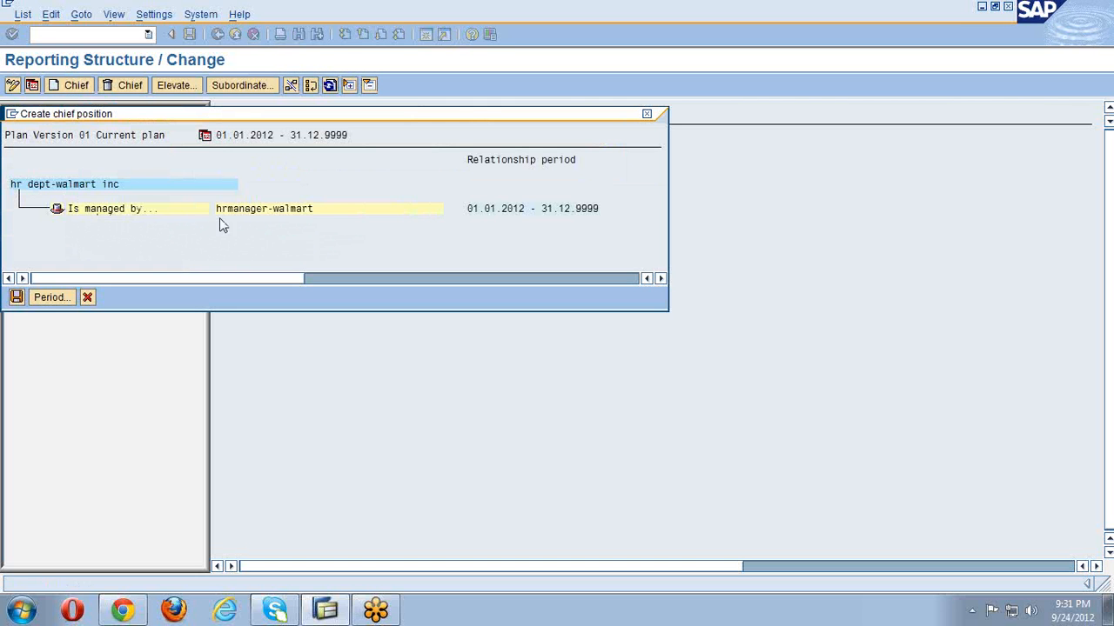
pyautogui.click(17, 298)
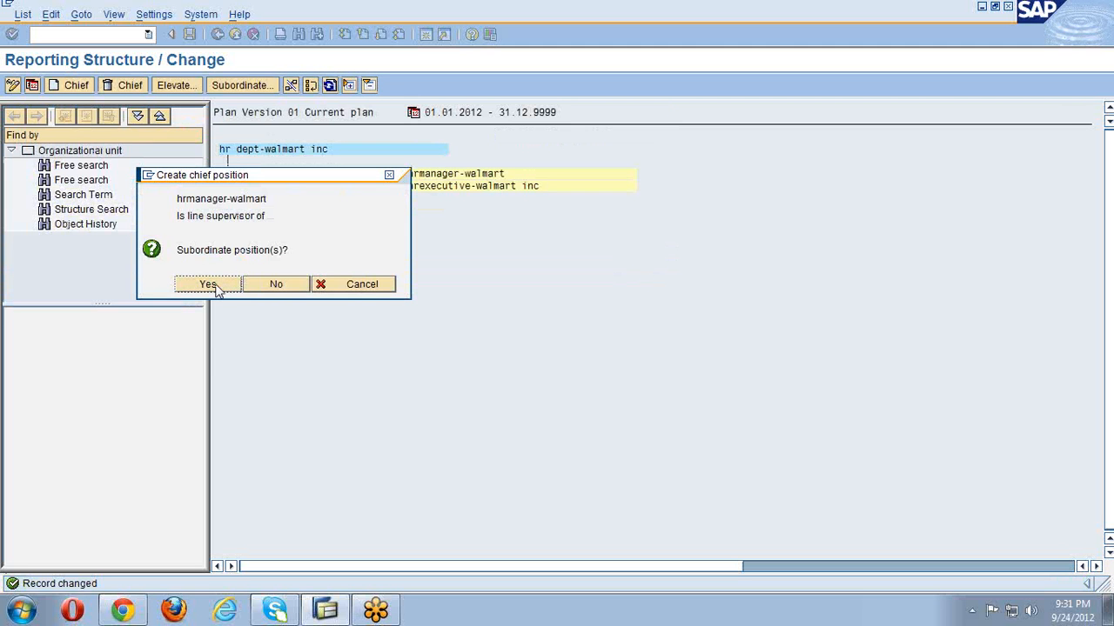
pyautogui.click(209, 285)
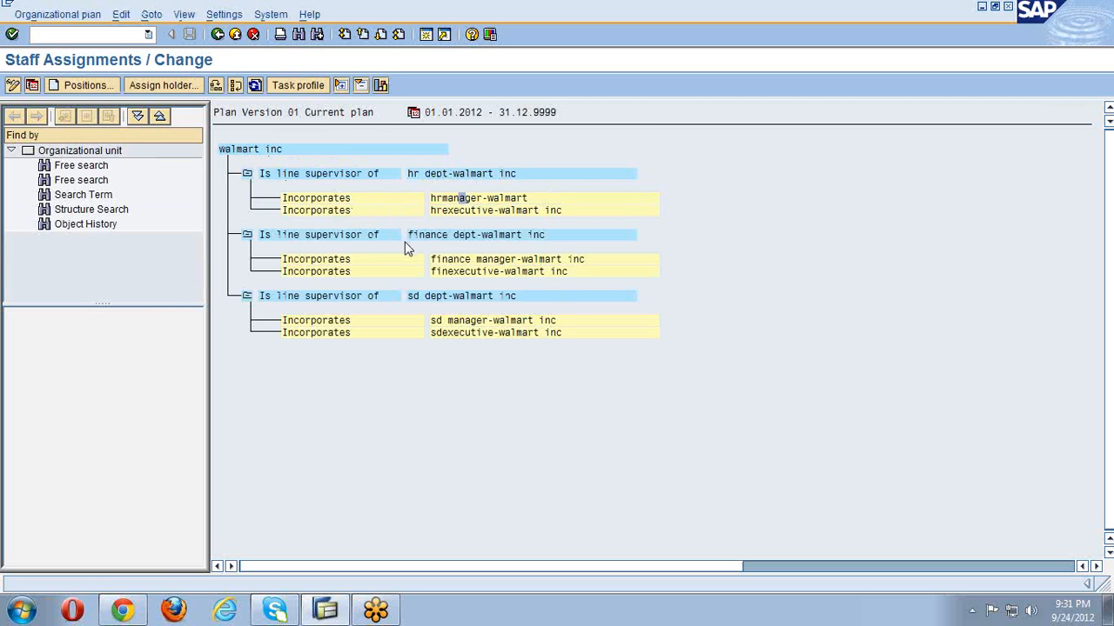
# - Create finance manager-walmart inc as finance dept chief, subordinating finexecutive-walmart inc, and save
pyautogui.click(483, 259)
pyautogui.click(151, 16)
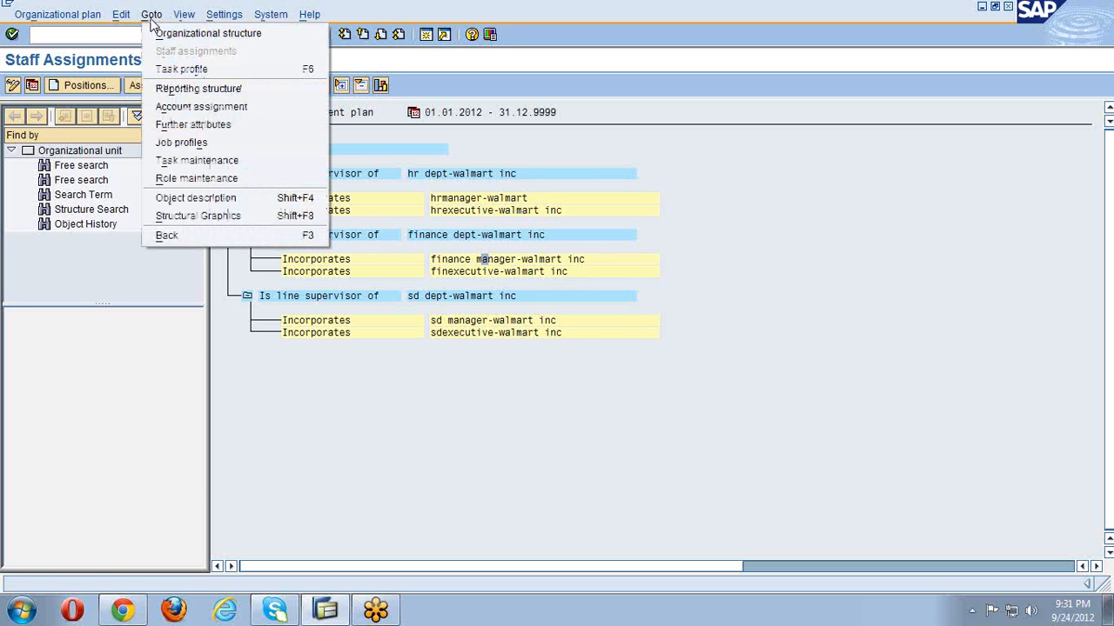
pyautogui.click(180, 90)
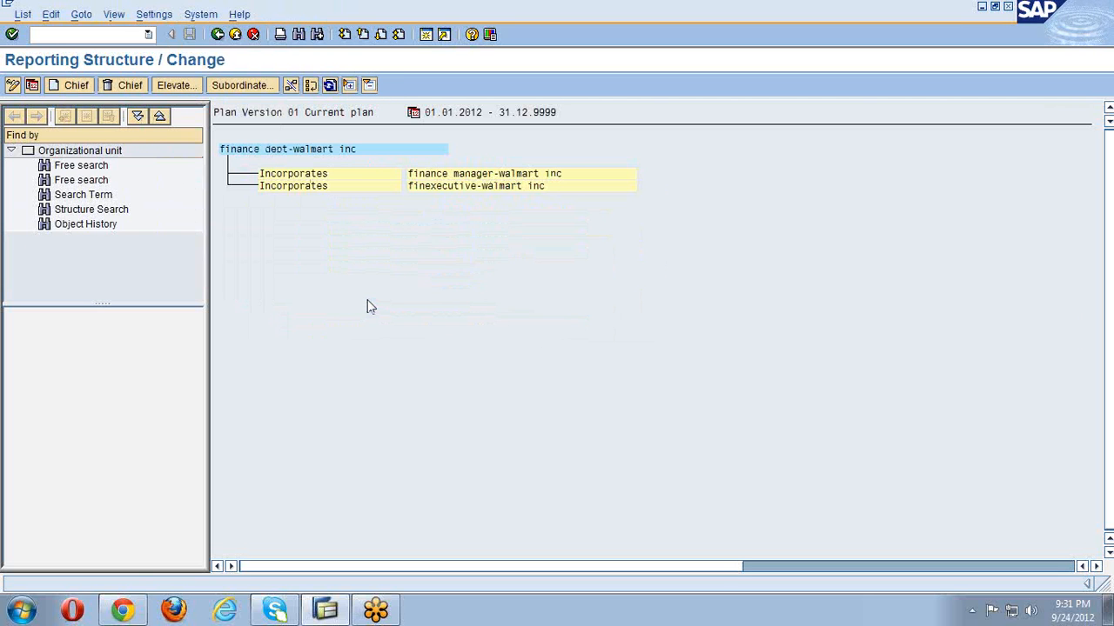
pyautogui.click(428, 177)
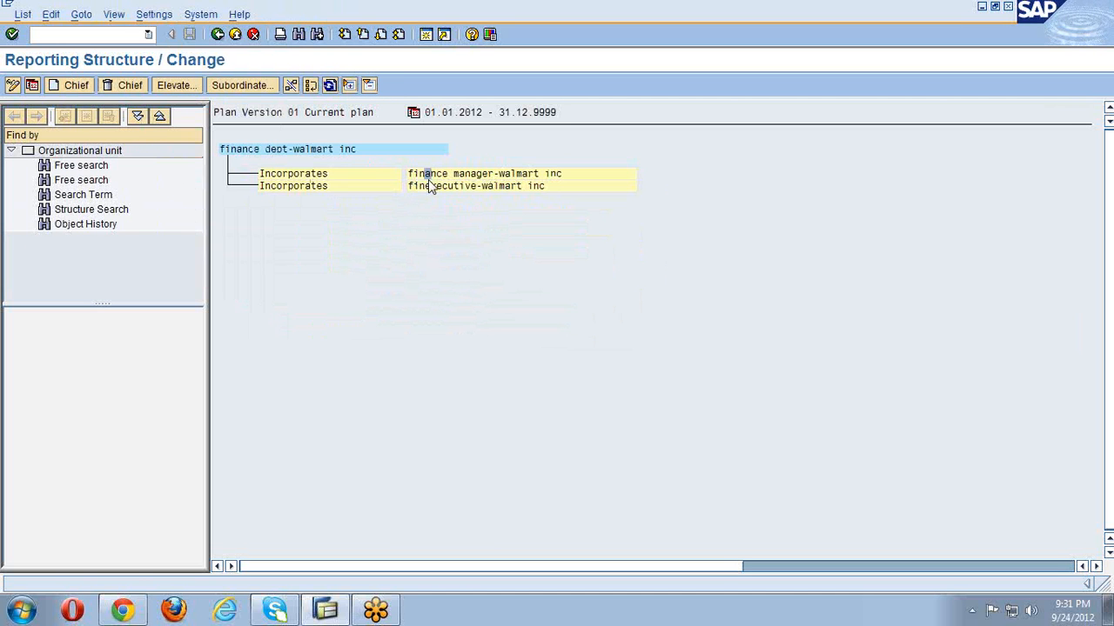
pyautogui.click(72, 84)
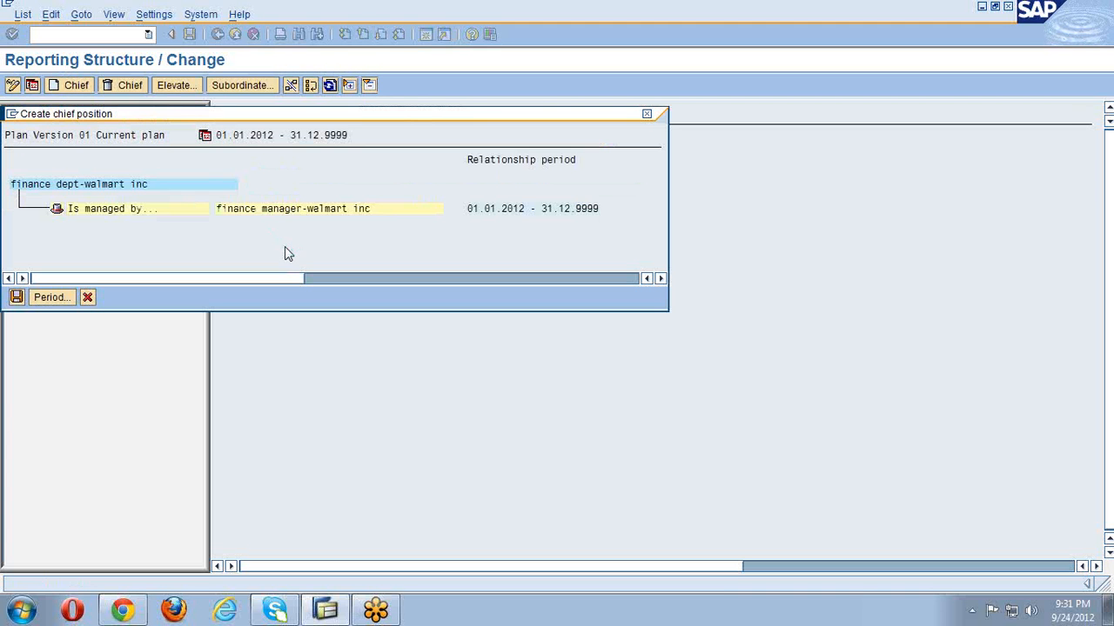
pyautogui.click(16, 297)
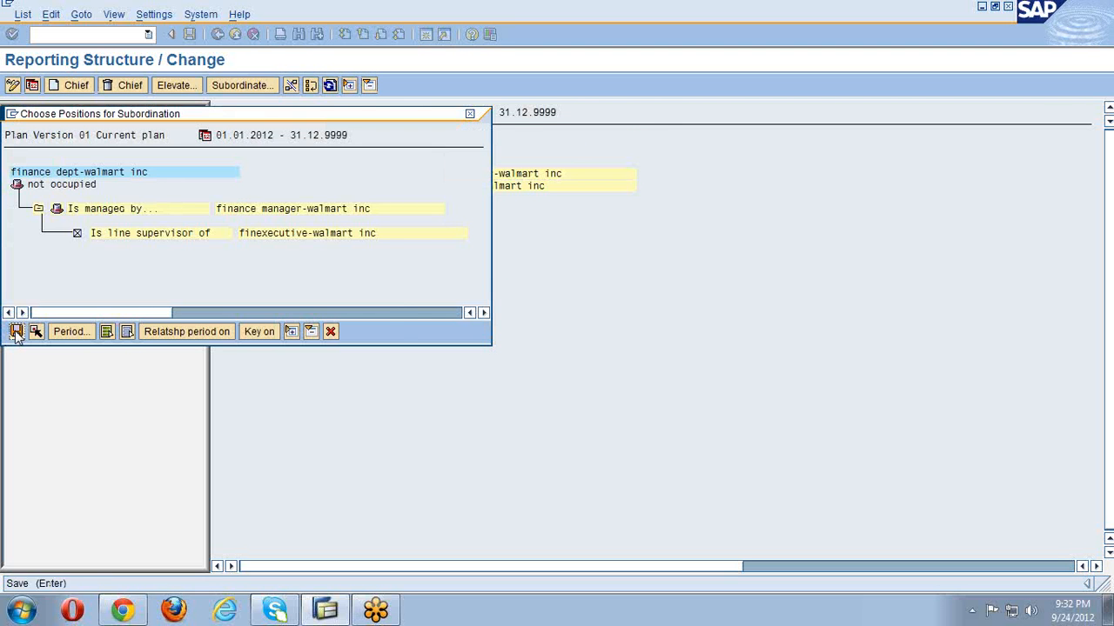
pyautogui.click(16, 334)
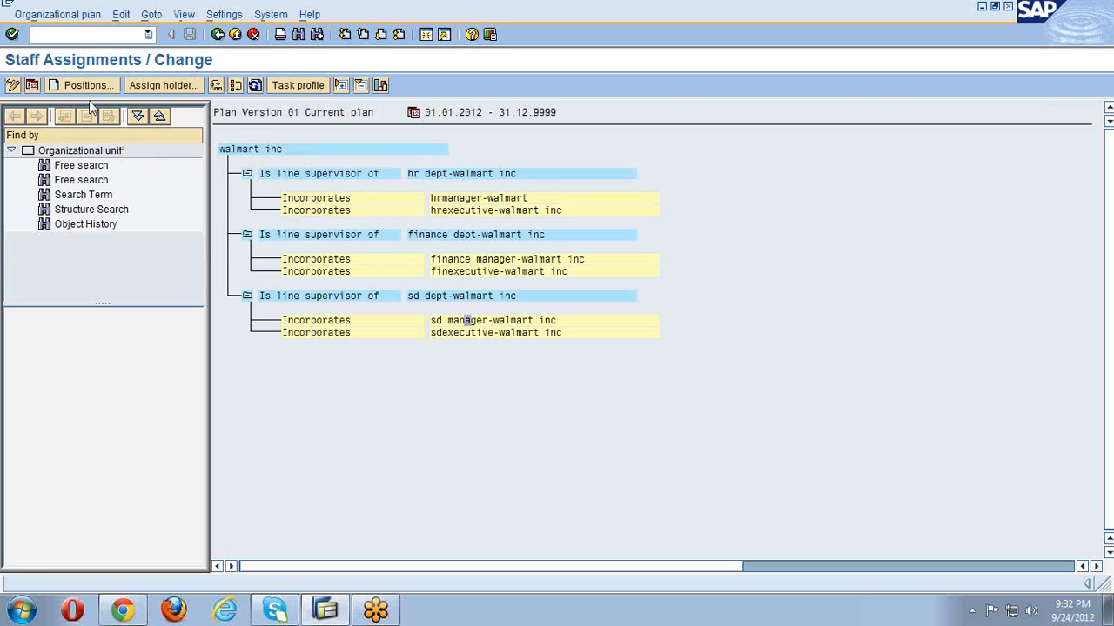
# - Create sd manager-walmart inc as sd dept chief over sdexecutive-walmart inc, save, and return
pyautogui.click(153, 15)
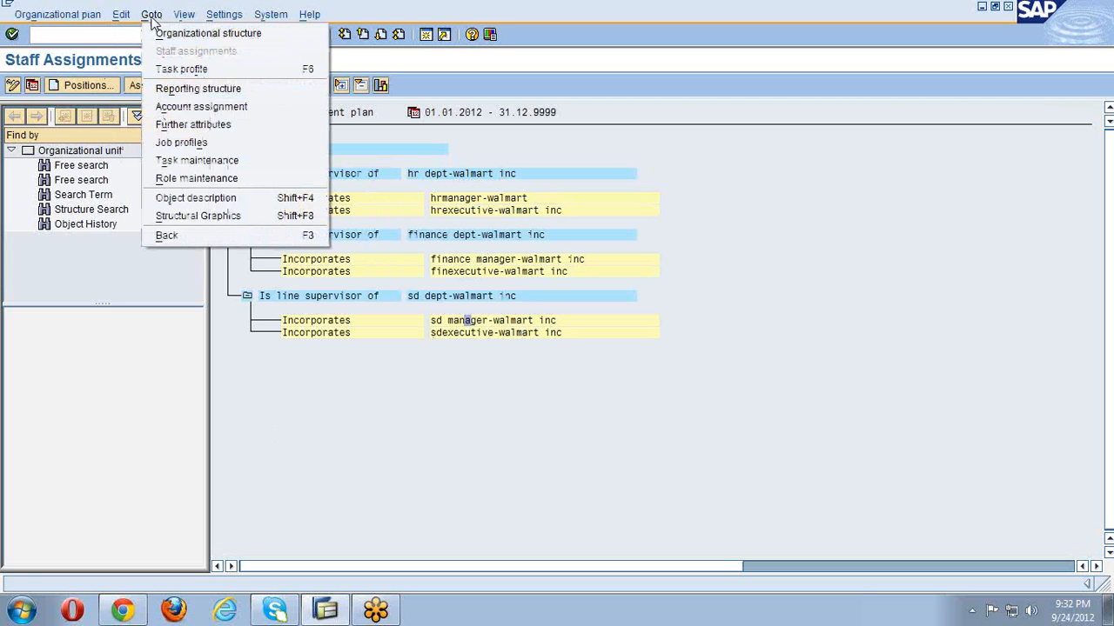
pyautogui.click(187, 88)
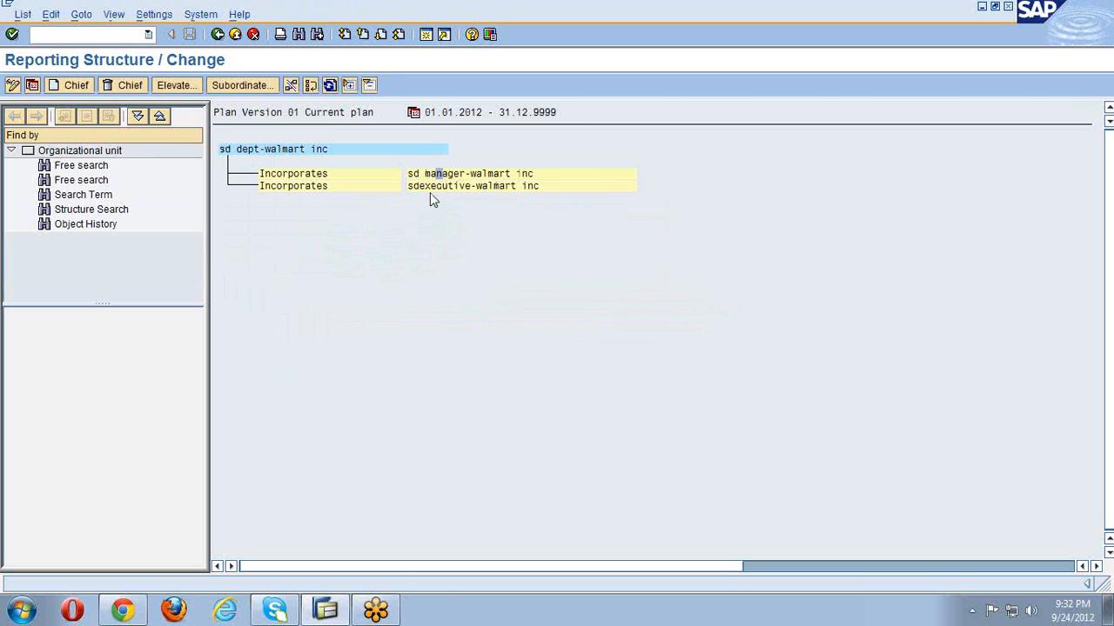
pyautogui.click(74, 84)
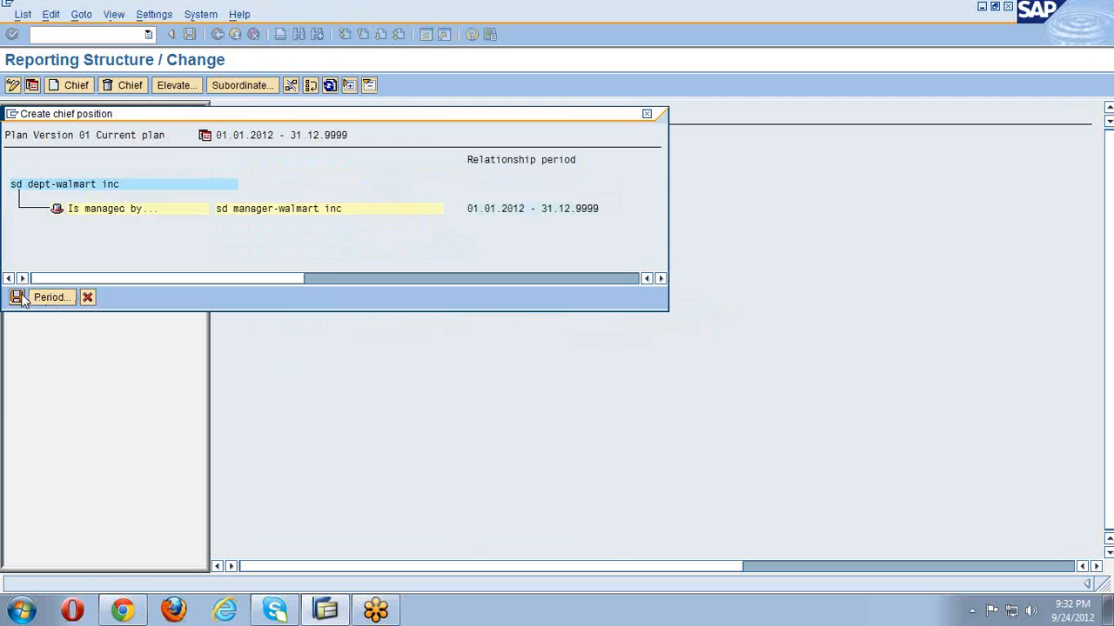
pyautogui.click(18, 298)
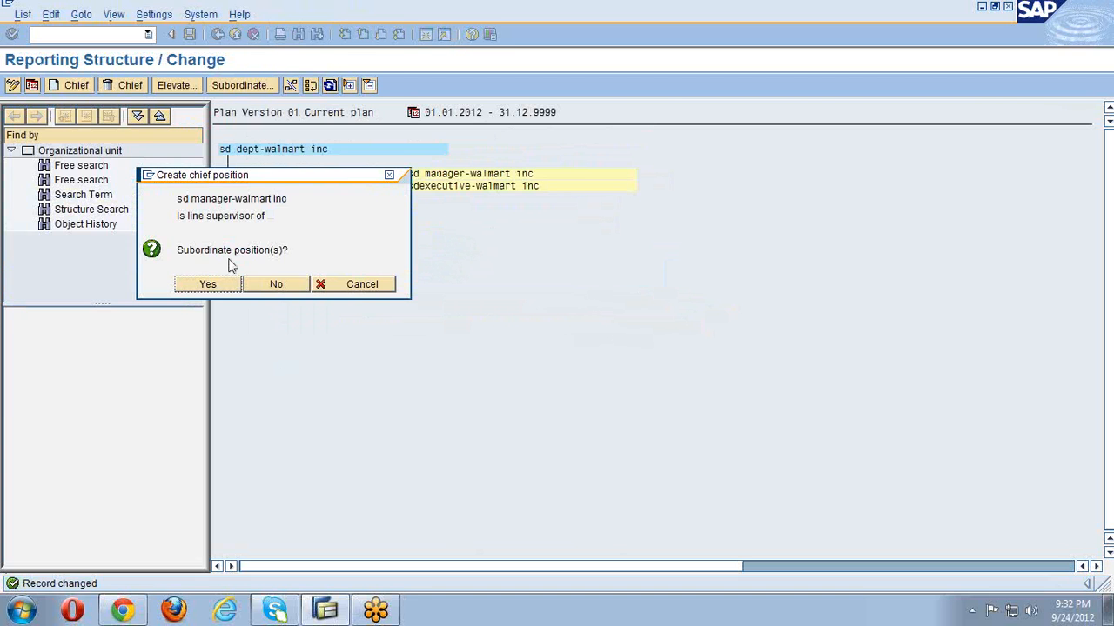
pyautogui.click(213, 285)
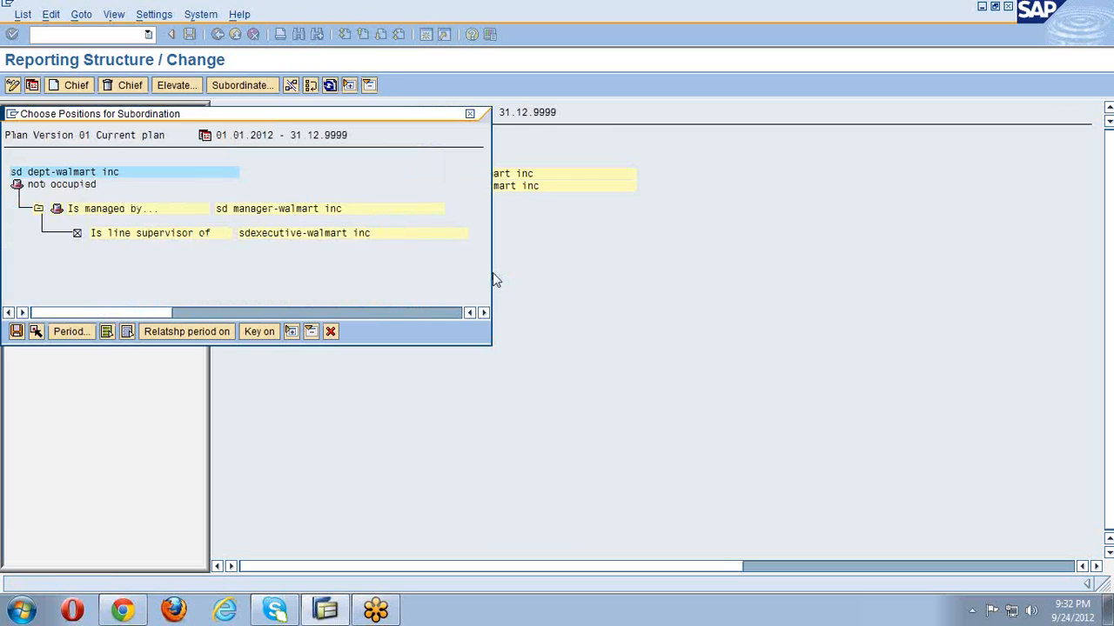
pyautogui.click(17, 333)
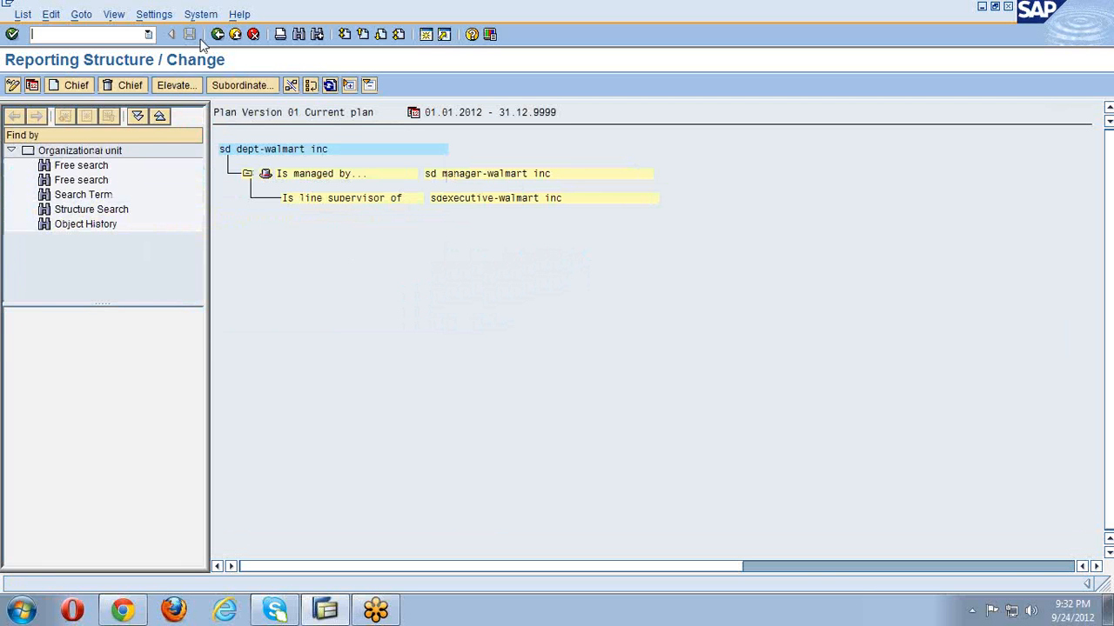
pyautogui.click(219, 35)
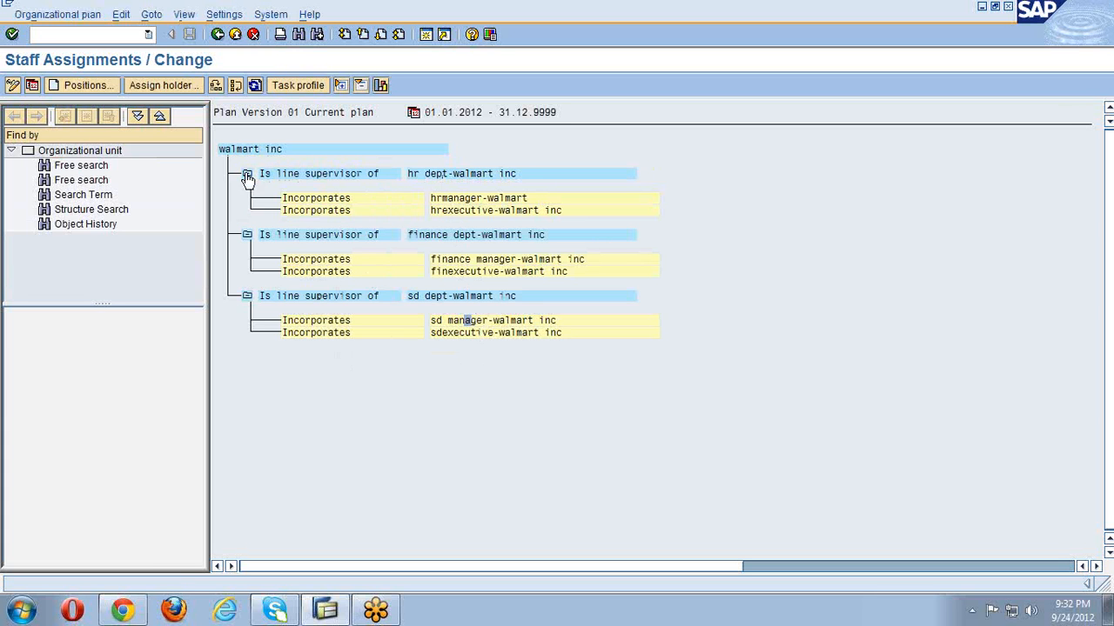
pyautogui.click(380, 85)
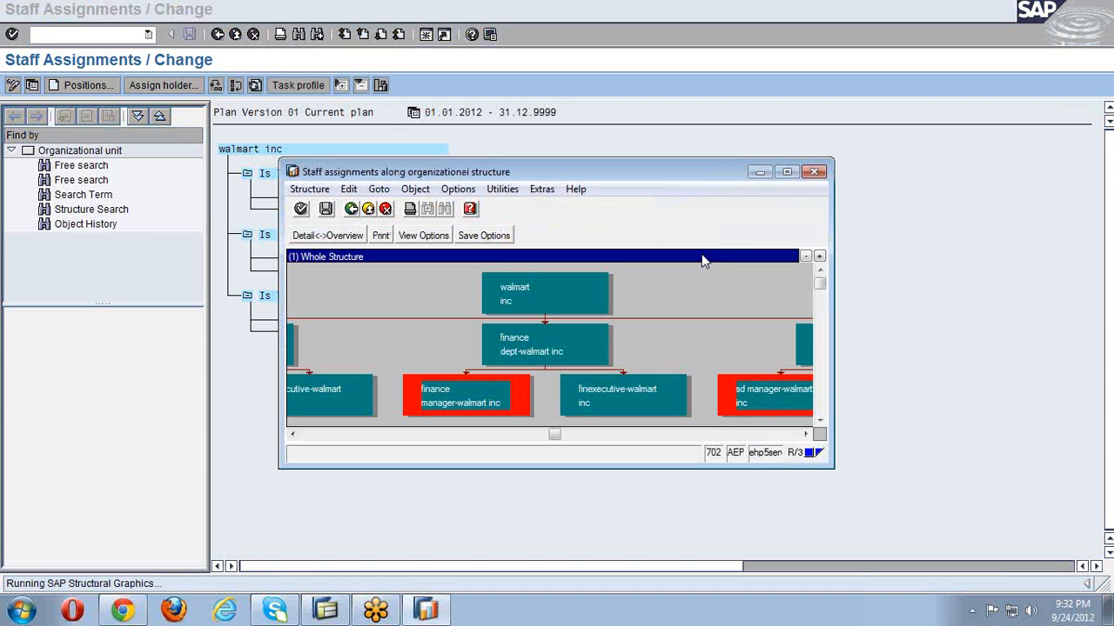
pyautogui.click(786, 173)
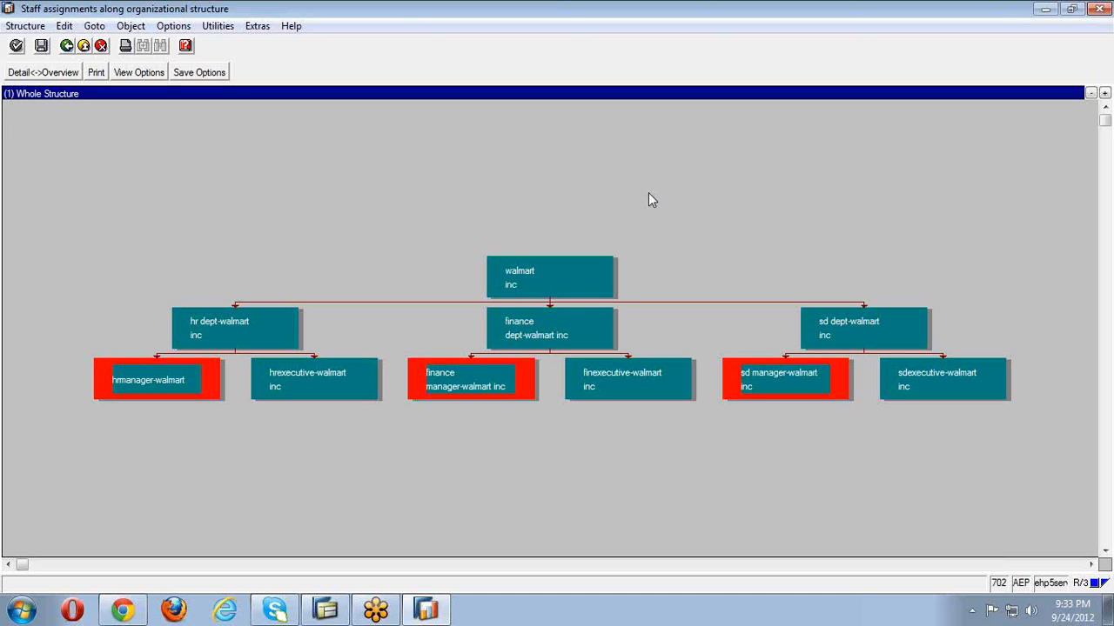
pyautogui.click(1094, 8)
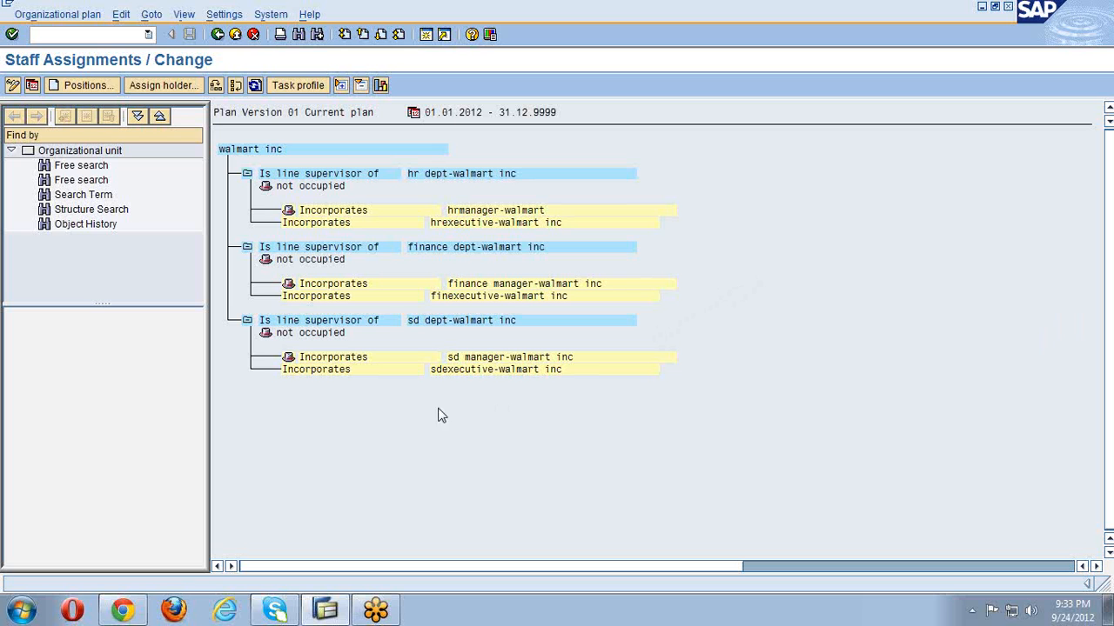
# - Assign an employee found via * search as holder of sdexecutive-walmart inc and save
pyautogui.click(448, 369)
pyautogui.click(163, 85)
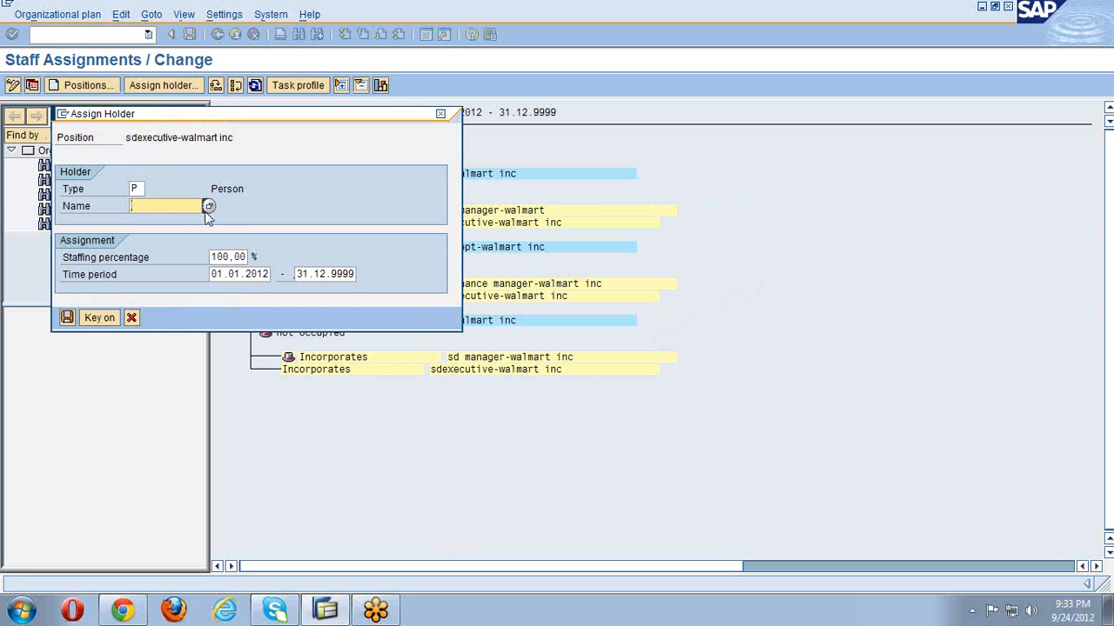
pyautogui.click(208, 206)
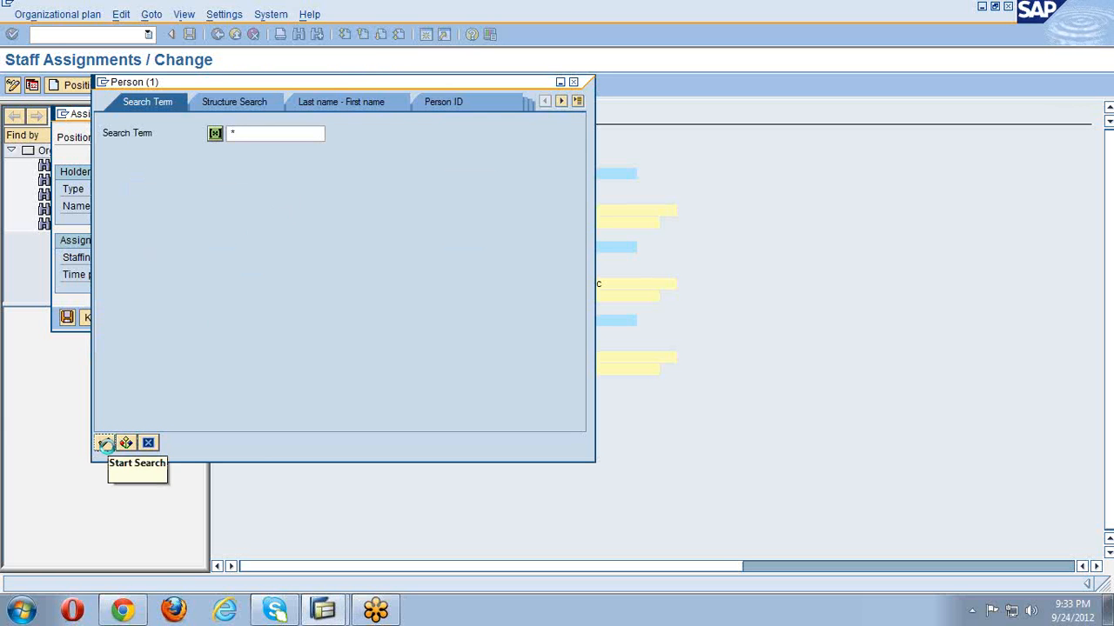
pyautogui.click(103, 444)
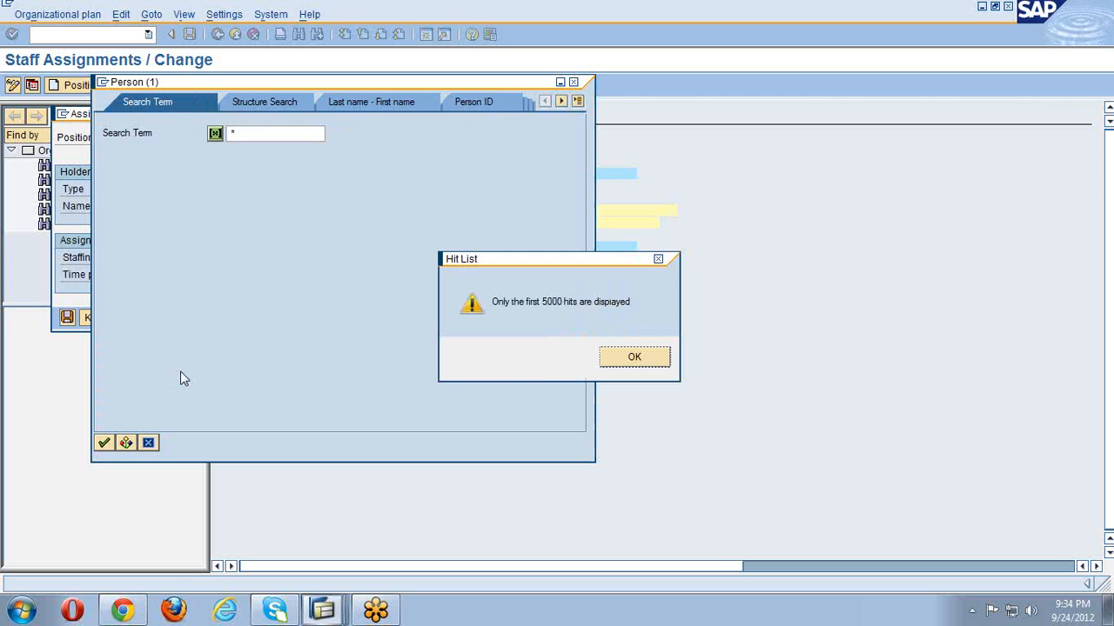
pyautogui.click(631, 364)
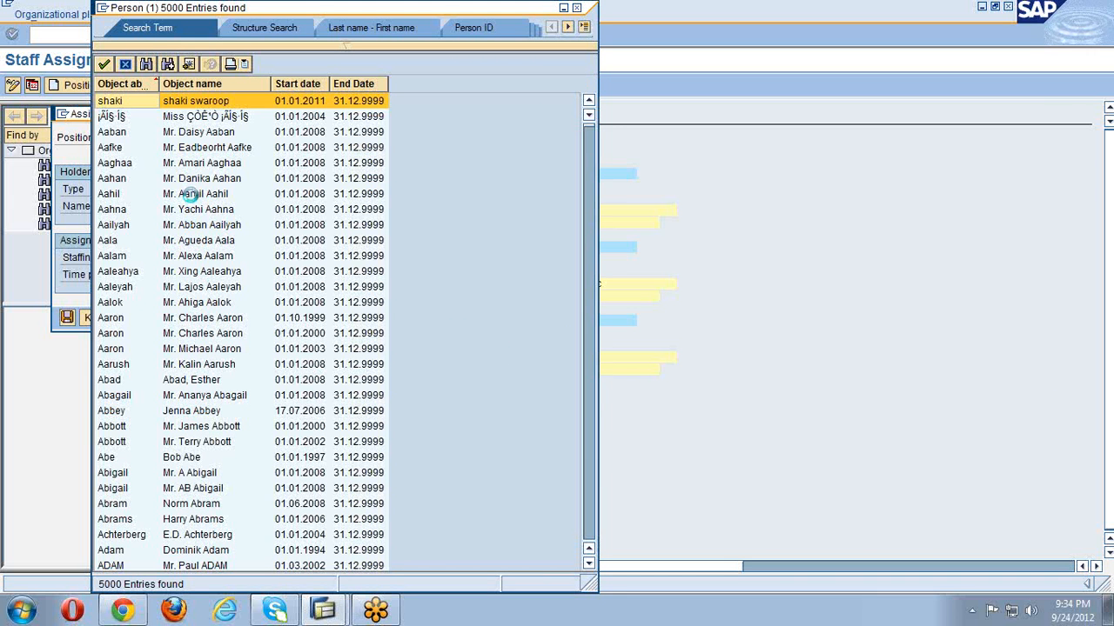
pyautogui.click(192, 195)
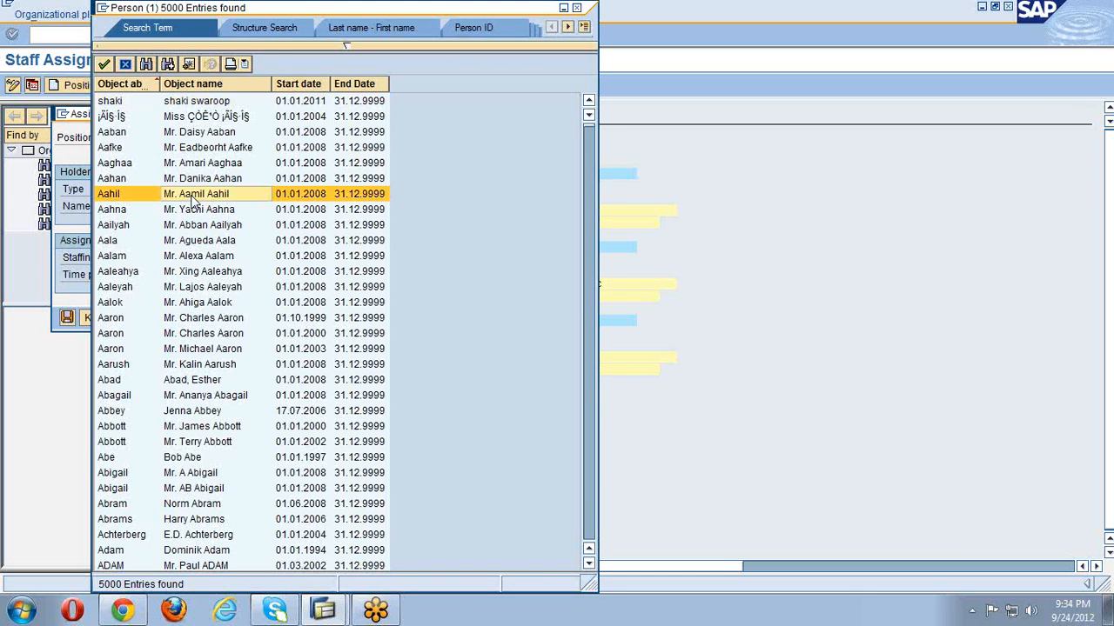
pyautogui.click(103, 64)
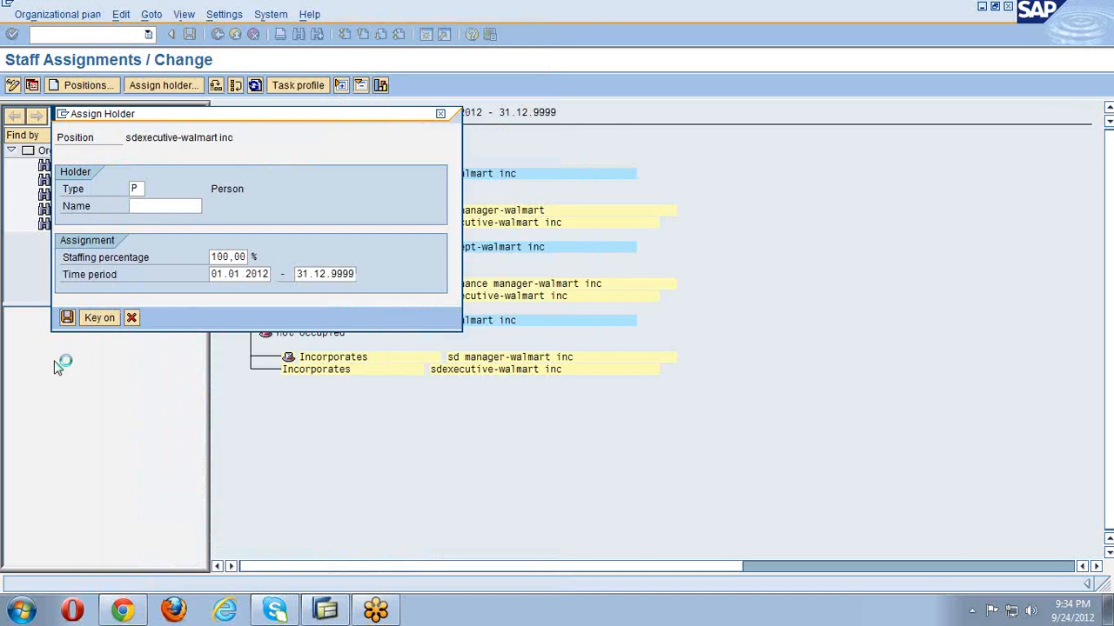
pyautogui.click(67, 319)
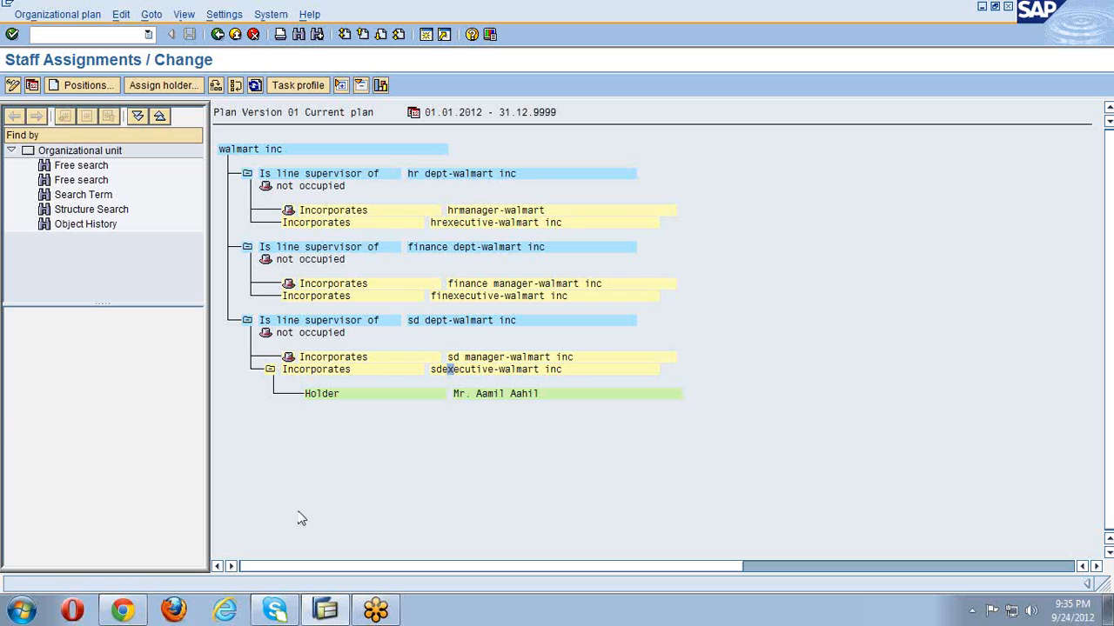
pyautogui.click(244, 149)
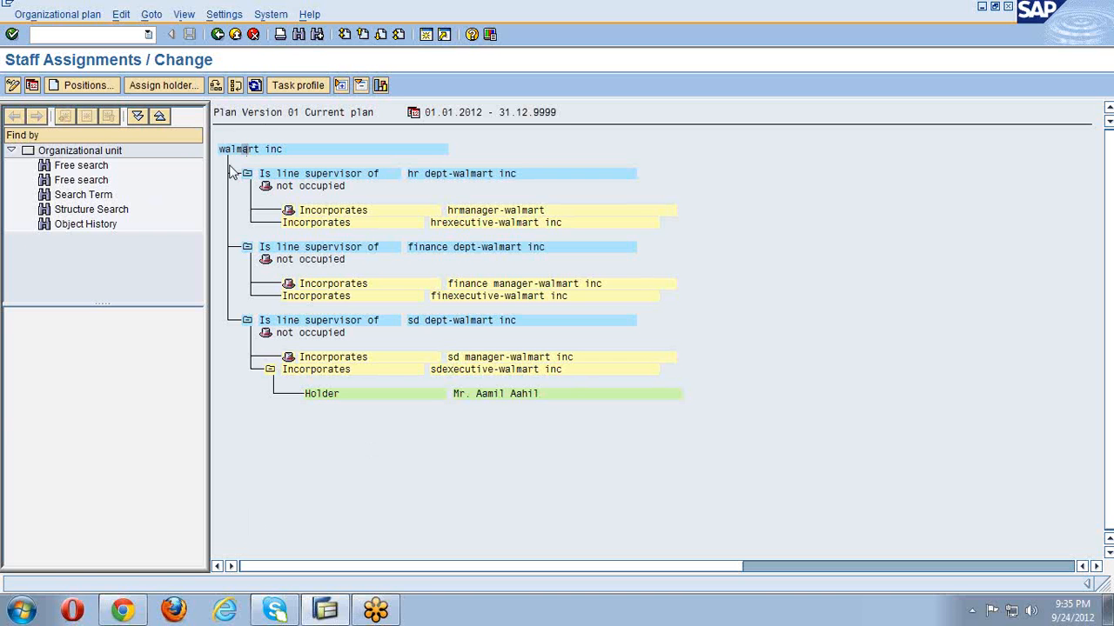
pyautogui.click(380, 85)
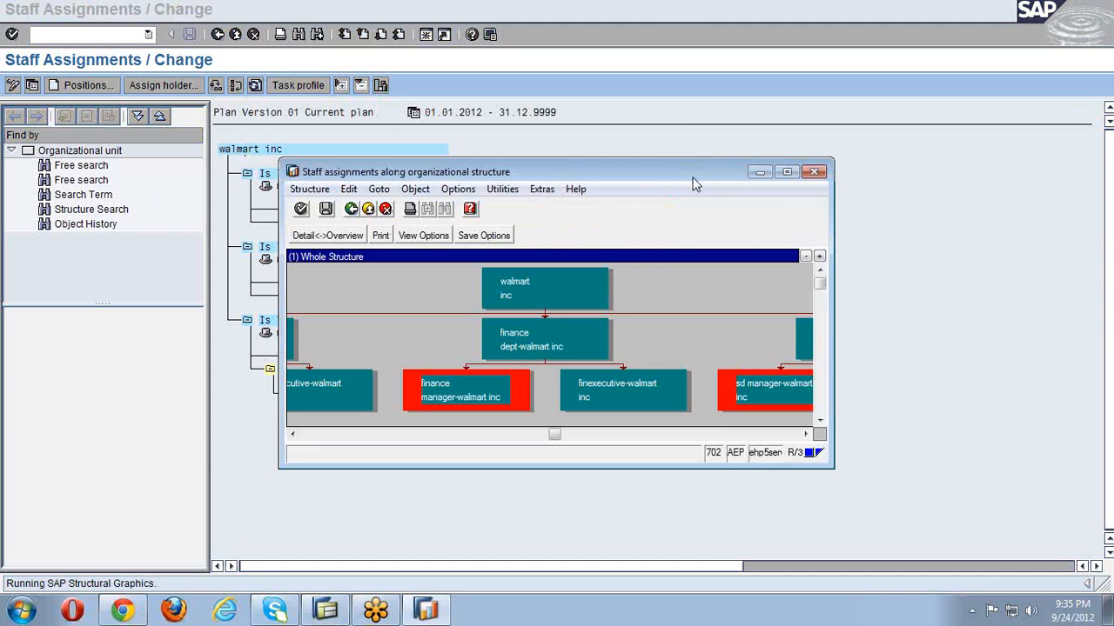
pyautogui.click(786, 172)
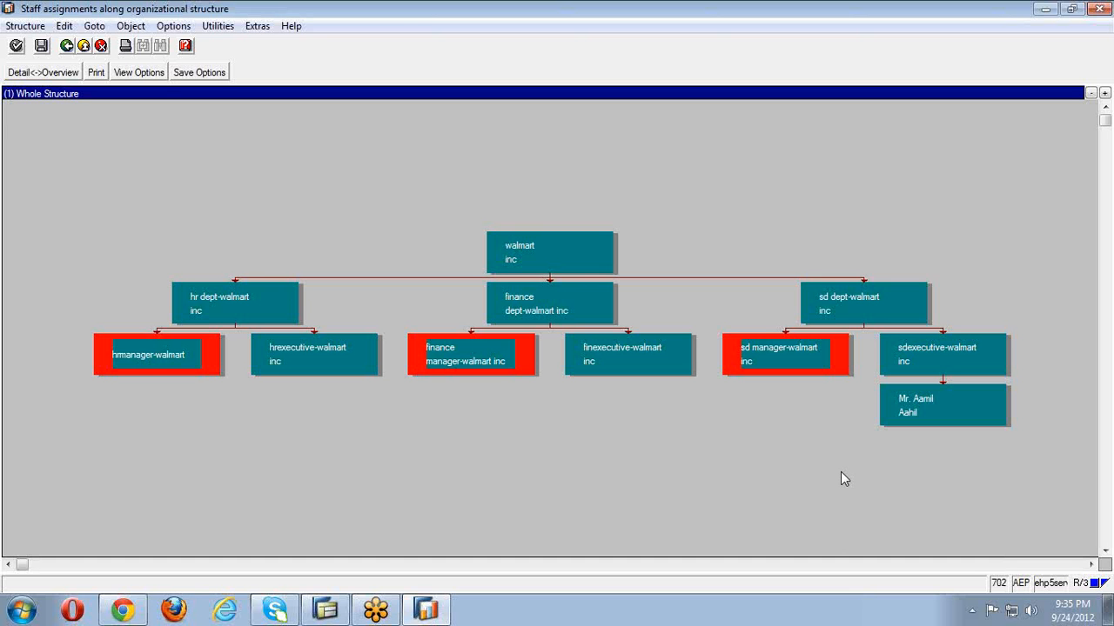
pyautogui.click(1099, 9)
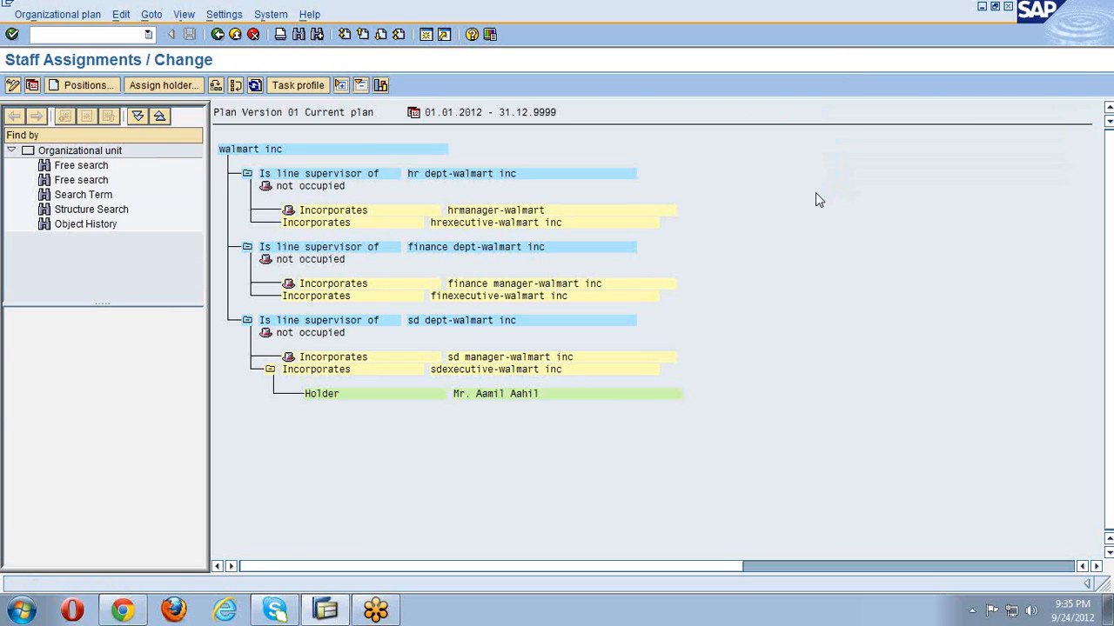
# - Back out through staff assignments and org plan to SAP Easy Access, scrolling the menu to the top
pyautogui.click(217, 39)
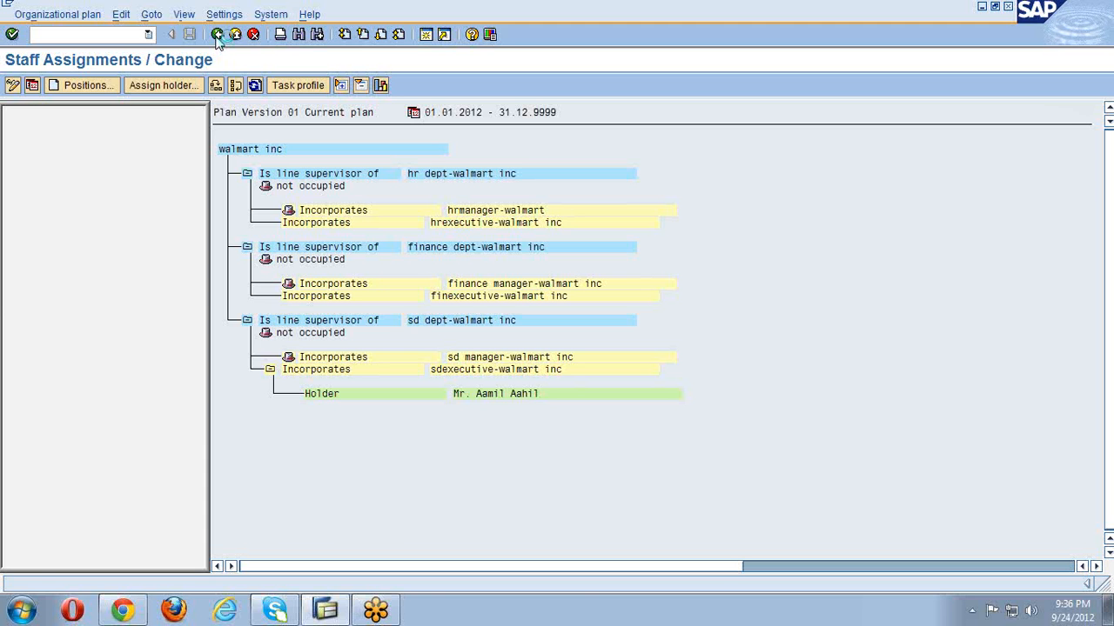
pyautogui.click(217, 36)
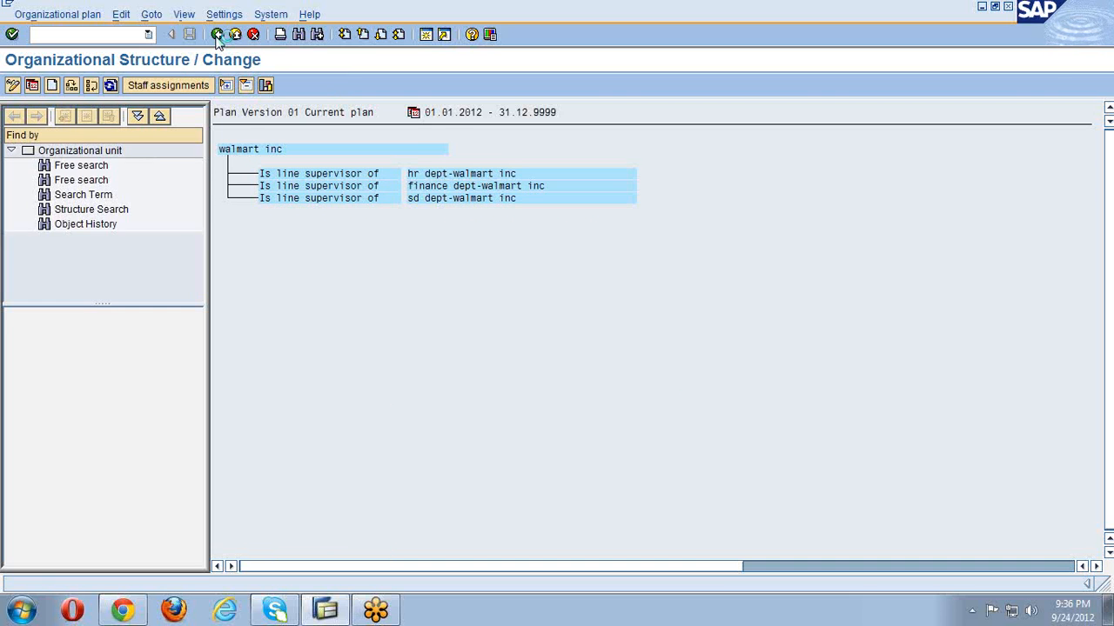
pyautogui.click(217, 35)
pyautogui.click(217, 35)
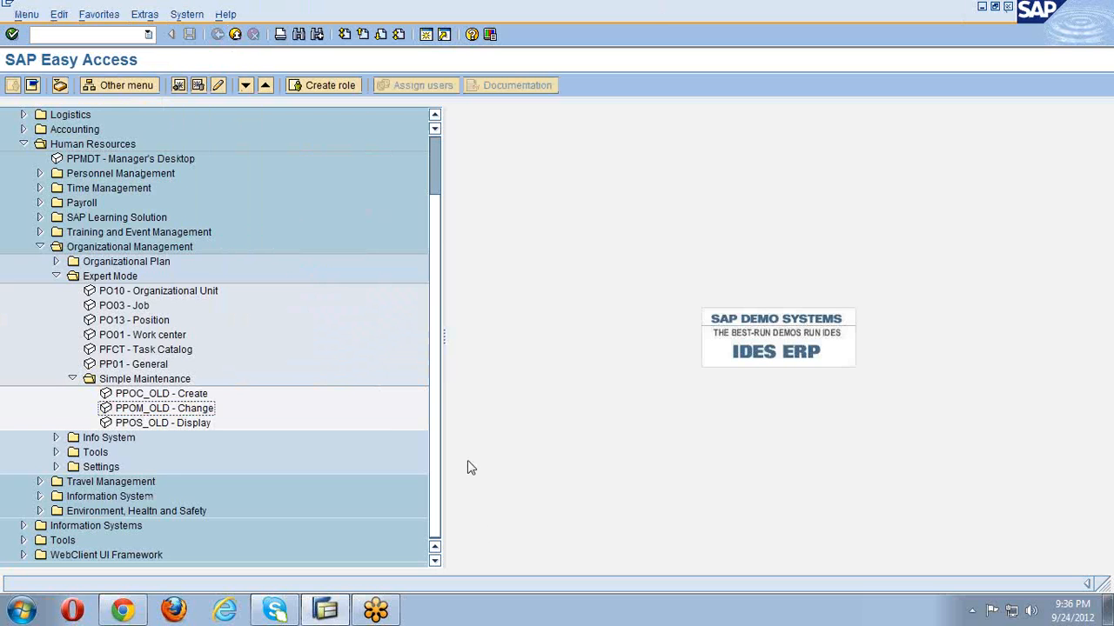
pyautogui.moveTo(437, 426); pyautogui.dragTo(441, 362)
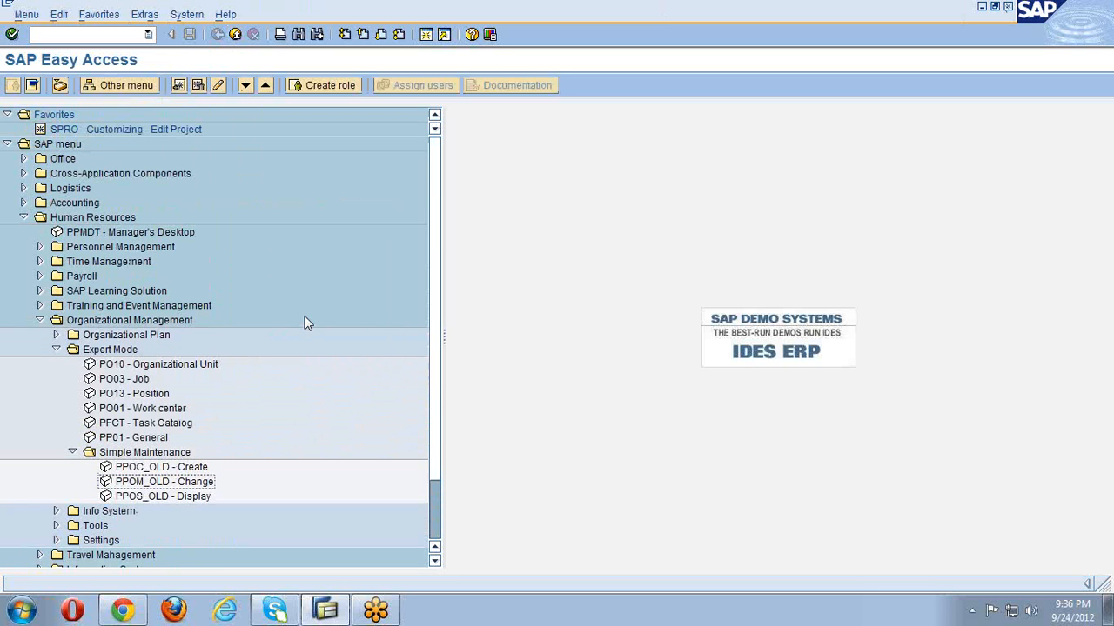